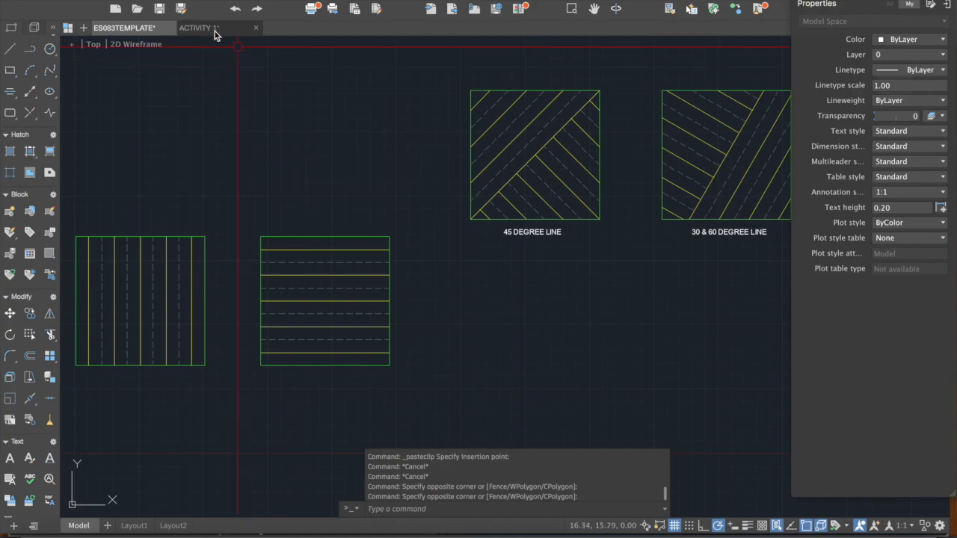
# Compare the line-pattern squares in the ES083TEMPLATE drawing with the finished, labelled squares in the ACTIVITY 1 drawing.
pyautogui.moveTo(504, 208)
pyautogui.mouseDown(button='middle')
pyautogui.moveTo(432, 138)
pyautogui.moveTo(452, 193)
pyautogui.mouseUp(button='middle')
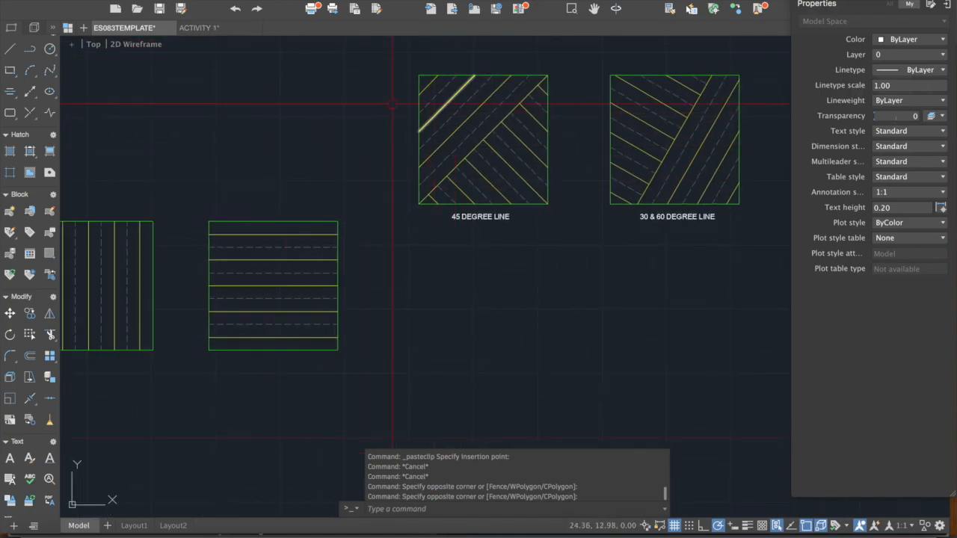
pyautogui.click(213, 30)
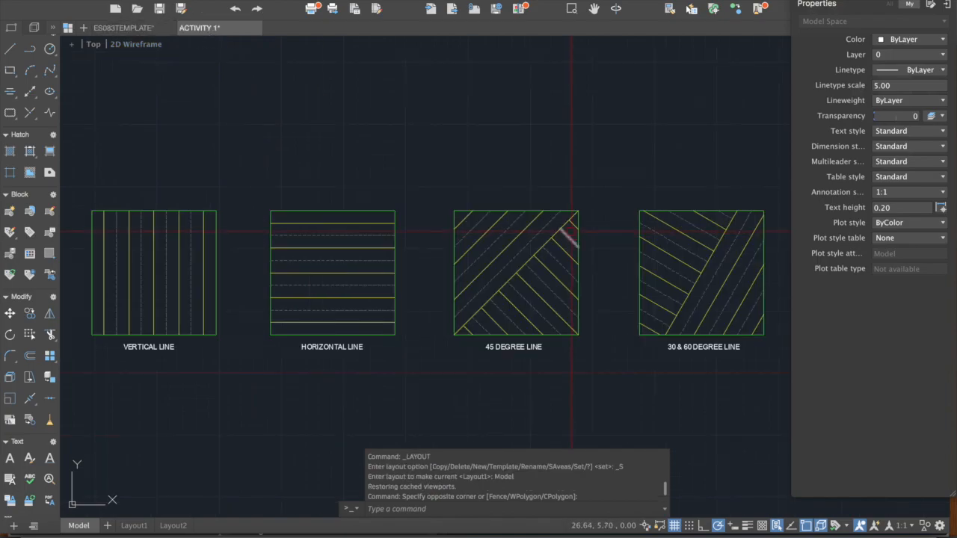
pyautogui.click(128, 30)
pyautogui.scroll(-2, 474, 160)
pyautogui.scroll(1, 502, 117)
pyautogui.scroll(3, 505, 116)
pyautogui.scroll(-2, 491, 164)
pyautogui.moveTo(490, 172)
pyautogui.mouseDown(button='middle')
pyautogui.moveTo(504, 147)
pyautogui.moveTo(514, 214)
pyautogui.moveTo(466, 231)
pyautogui.moveTo(359, 236)
pyautogui.mouseUp(button='middle')
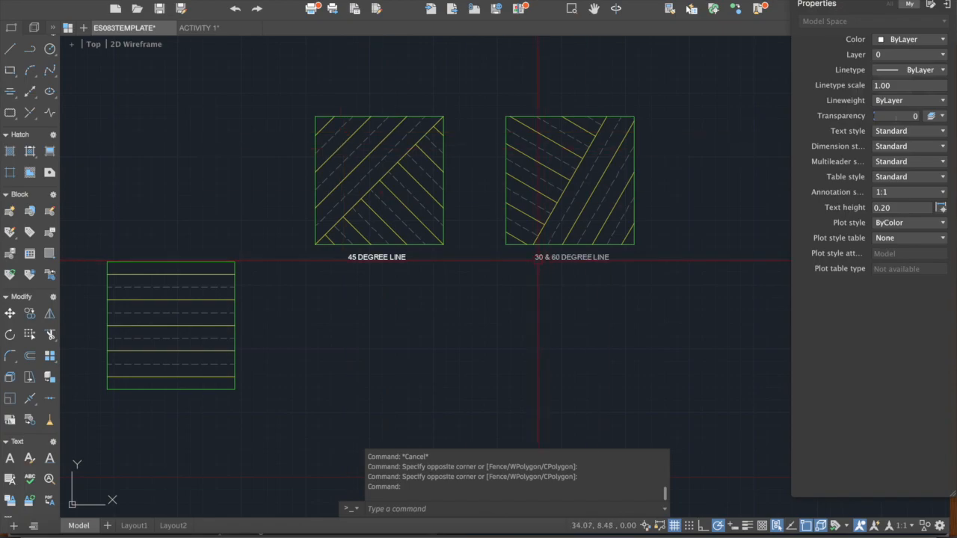
pyautogui.moveTo(345, 257); pyautogui.dragTo(498, 181, button='middle')
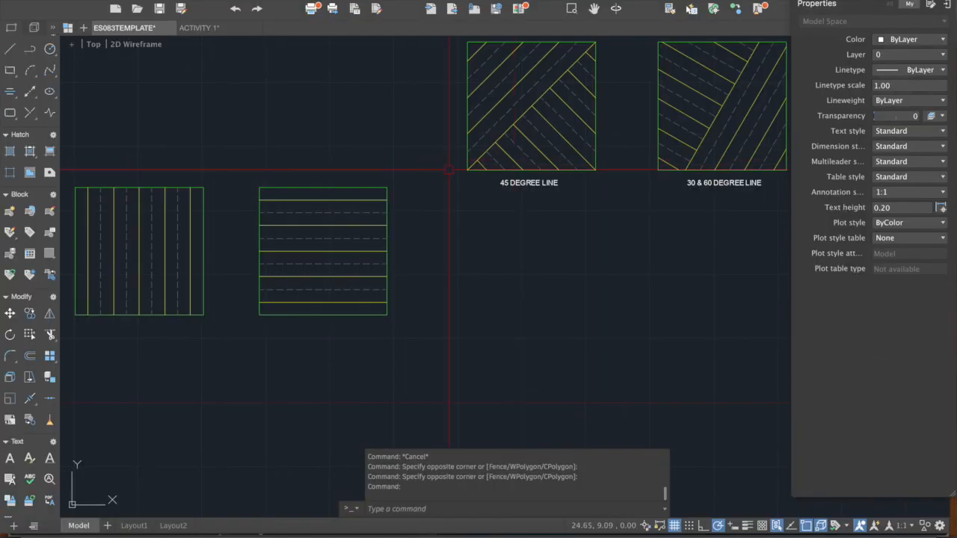
pyautogui.scroll(2, 449, 171)
pyautogui.scroll(-2, 466, 171)
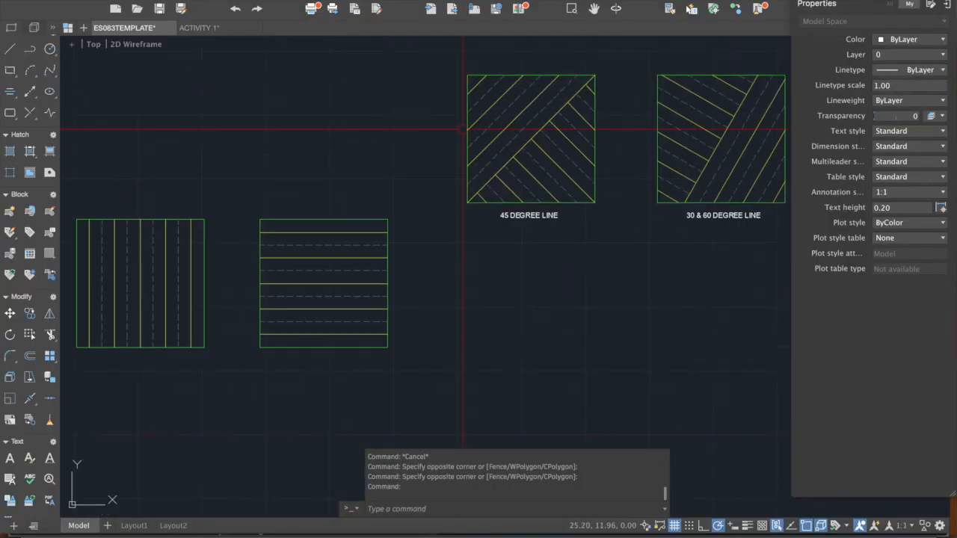
pyautogui.click(468, 150)
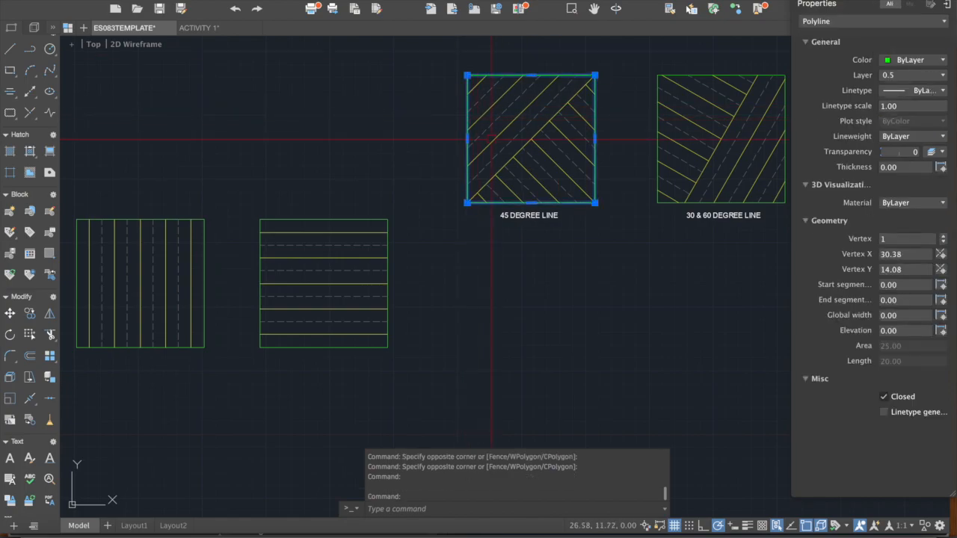
pyautogui.press('Escape')
pyautogui.click(358, 219)
pyautogui.moveTo(358, 216); pyautogui.dragTo(359, 200, button='middle')
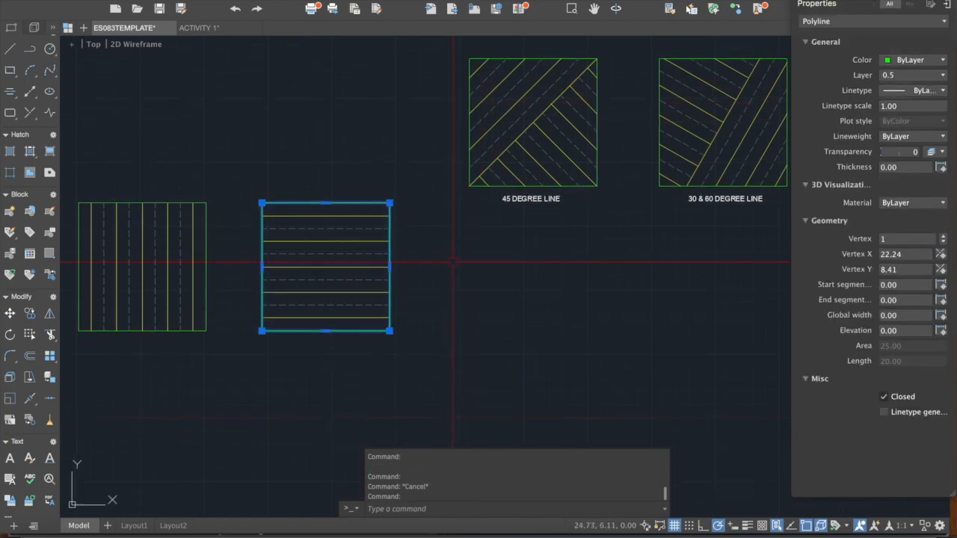
pyautogui.moveTo(296, 344); pyautogui.dragTo(291, 321, button='middle')
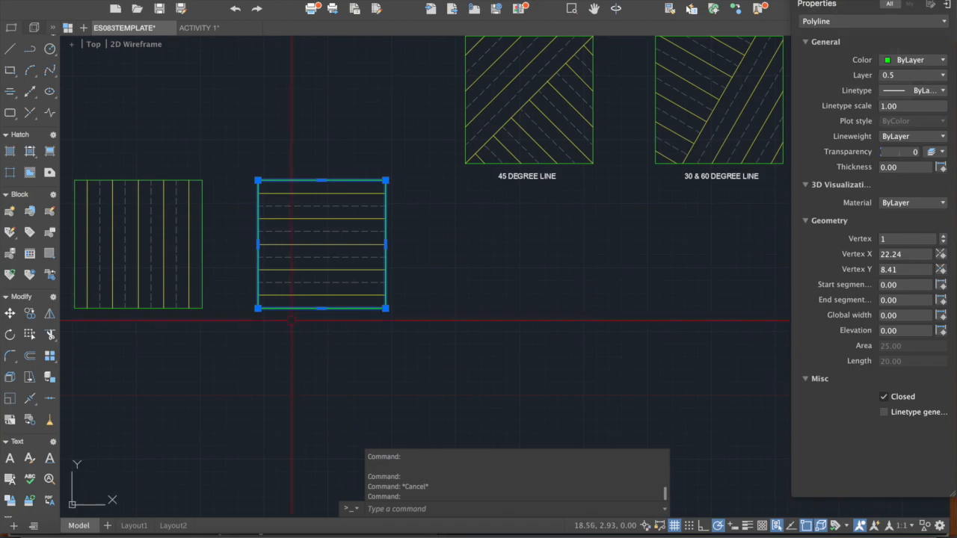
pyautogui.press('Escape')
# Copy the green border of the horizontal-line square from its lower-left corner to the empty area below the 45-degree square.
pyautogui.click(320, 182)
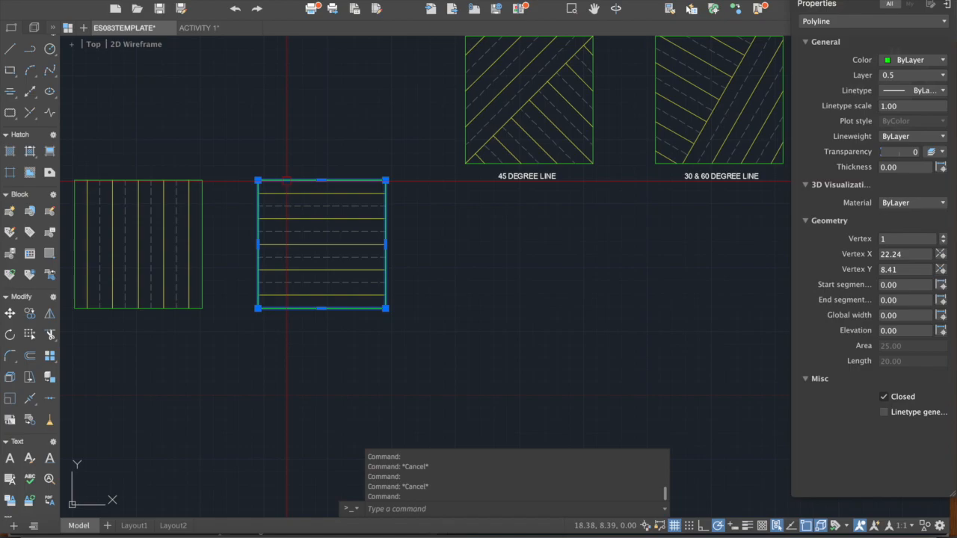
pyautogui.write('c')
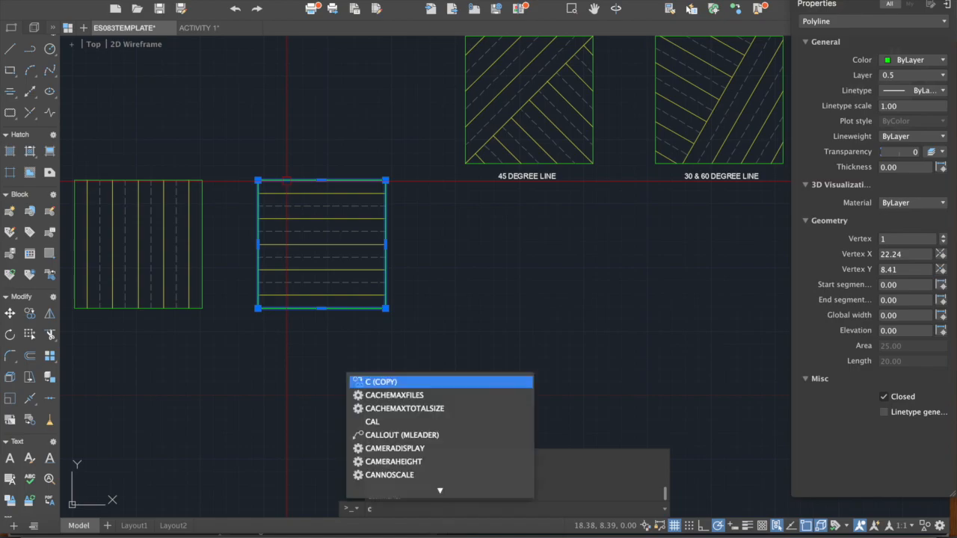
pyautogui.press('Return')
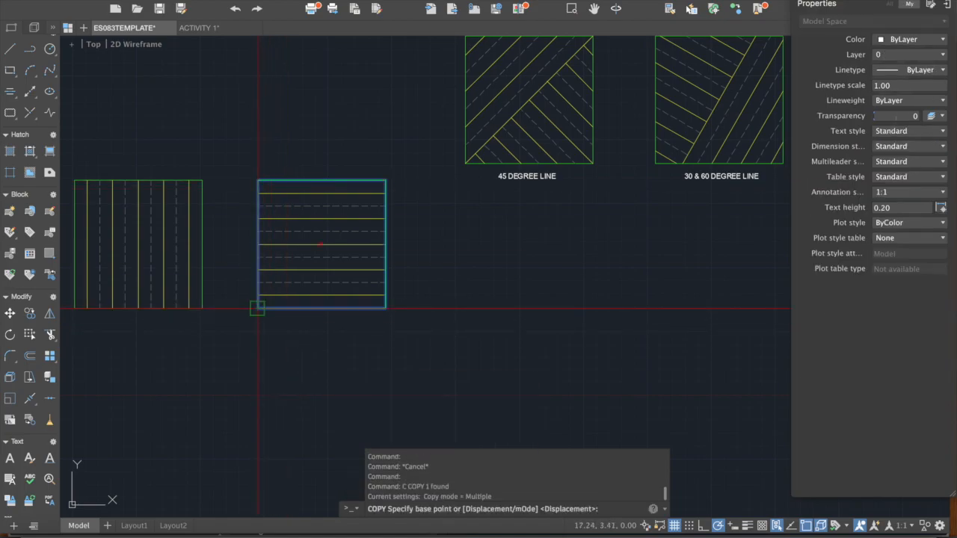
pyautogui.click(257, 308)
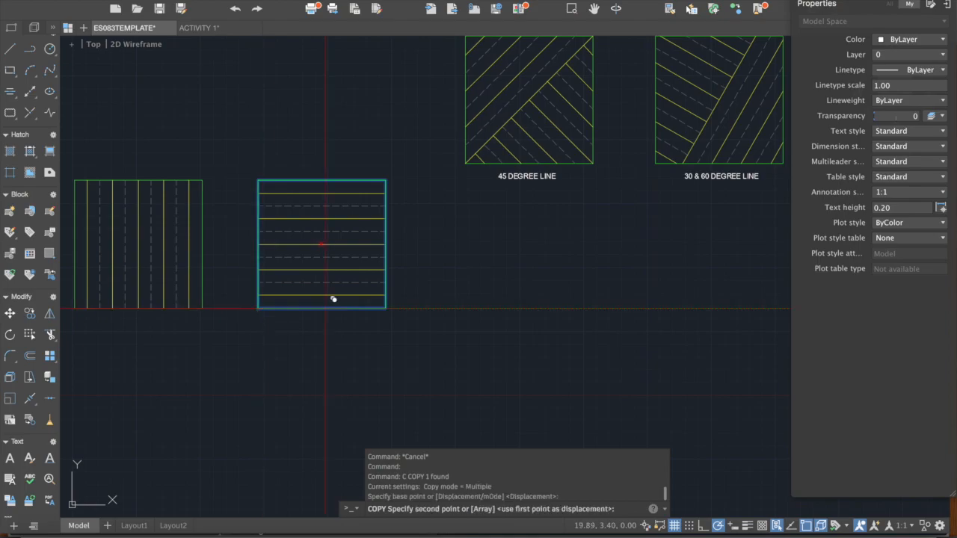
pyautogui.click(466, 308)
pyautogui.press('Escape')
pyautogui.moveTo(560, 235); pyautogui.dragTo(487, 299, button='middle')
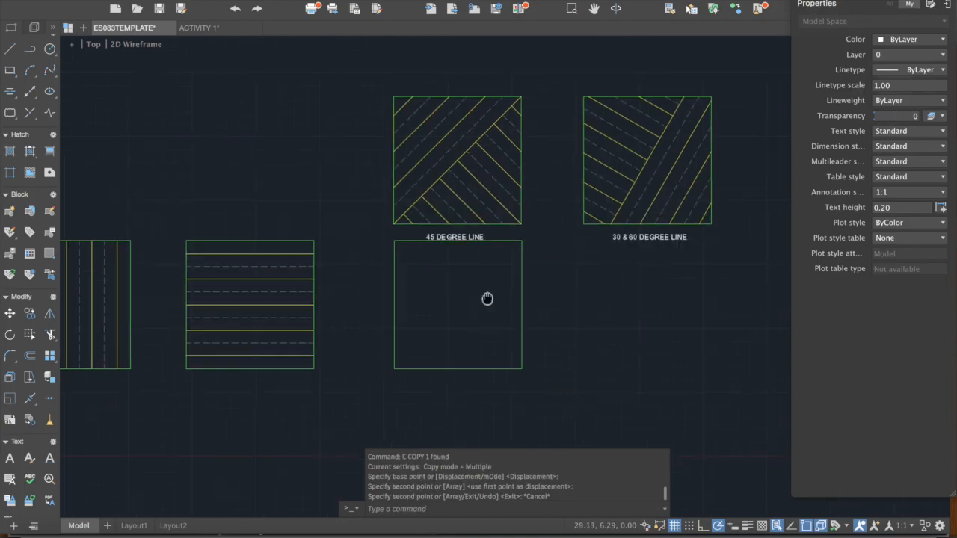
# Move the "45 DEGREE LINE" label up, closer to the lower edge of its square and clear of the copied border.
pyautogui.scroll(2, 462, 223)
pyautogui.press('Escape')
pyautogui.moveTo(452, 250)
pyautogui.mouseDown(button='middle')
pyautogui.moveTo(457, 201)
pyautogui.moveTo(378, 383)
pyautogui.mouseUp(button='middle')
pyautogui.moveTo(423, 224); pyautogui.dragTo(451, 152, button='middle')
pyautogui.moveTo(434, 321)
pyautogui.mouseDown(button='middle')
pyautogui.moveTo(451, 243)
pyautogui.moveTo(450, 180)
pyautogui.mouseUp(button='middle')
pyautogui.click(449, 182)
pyautogui.write('m')
pyautogui.press('Return')
pyautogui.click(294, 231)
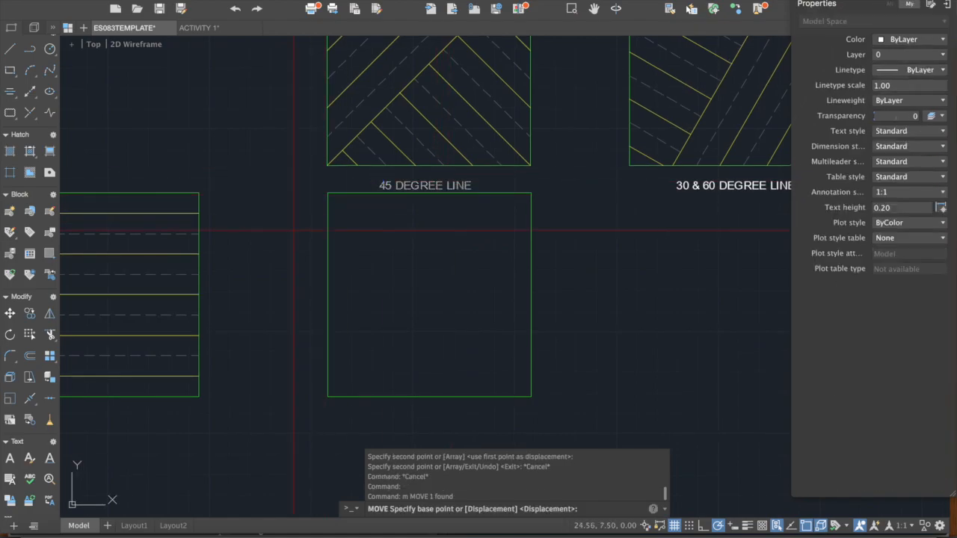
pyautogui.press('Escape')
pyautogui.click(505, 229)
pyautogui.moveTo(486, 190); pyautogui.dragTo(492, 185, button='middle')
pyautogui.click(486, 185)
pyautogui.scroll(-3, 486, 224)
pyautogui.press('Escape')
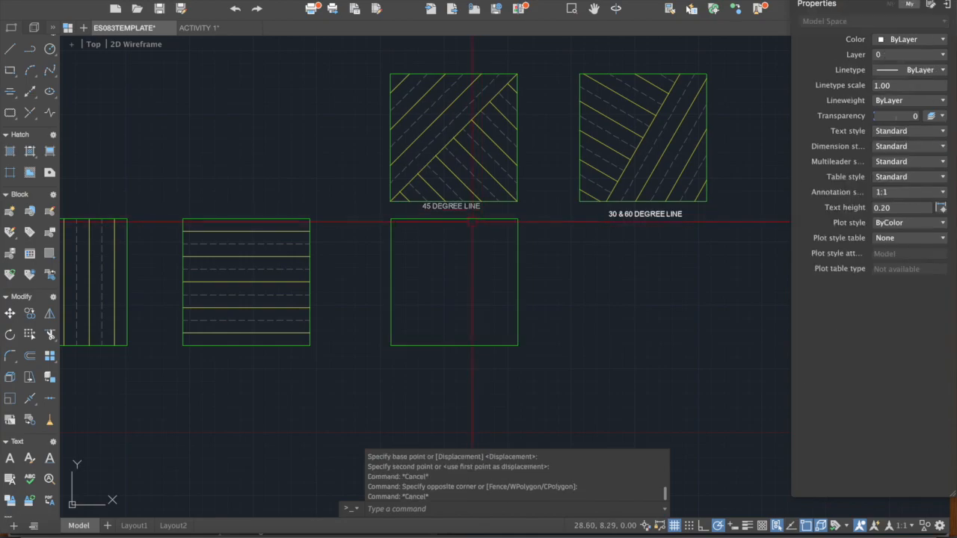
# Check the polar tracking increment angle and the enabled object snap modes in the drafting settings.
pyautogui.click(449, 218)
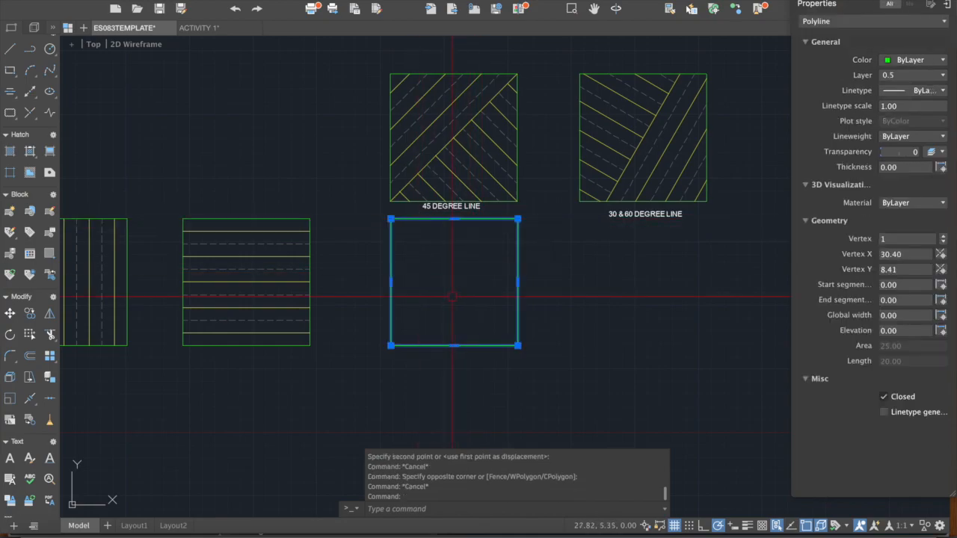
pyautogui.press('Escape')
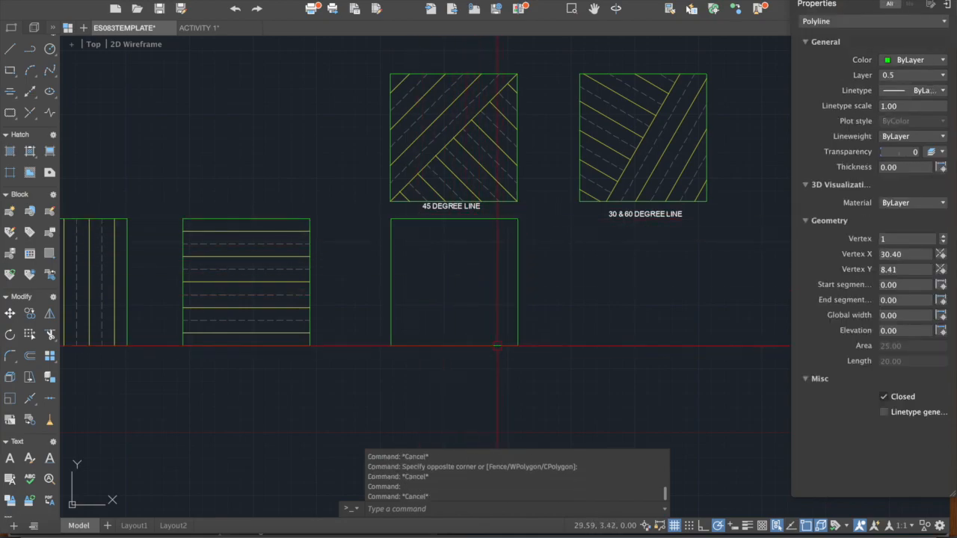
pyautogui.scroll(2, 497, 253)
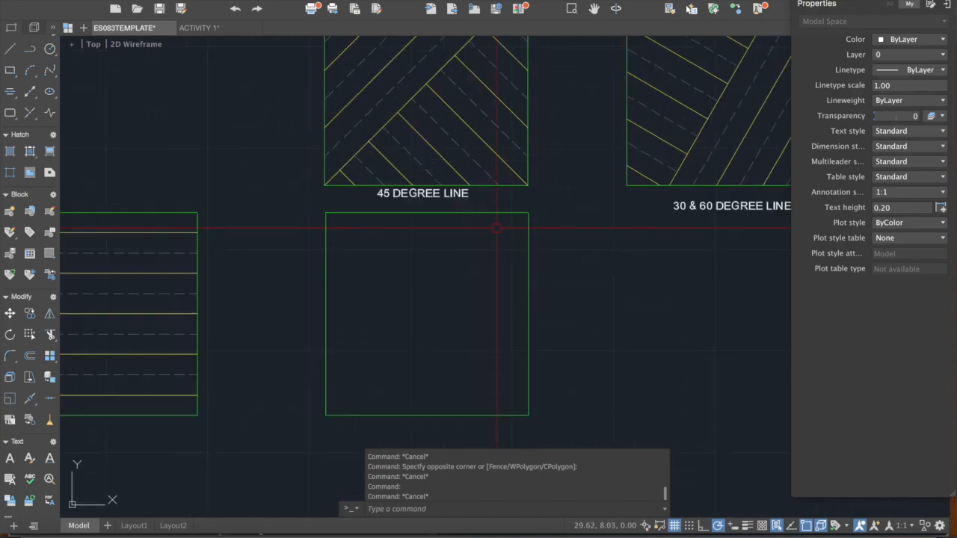
pyautogui.rightClick(717, 528)
pyautogui.click(734, 525)
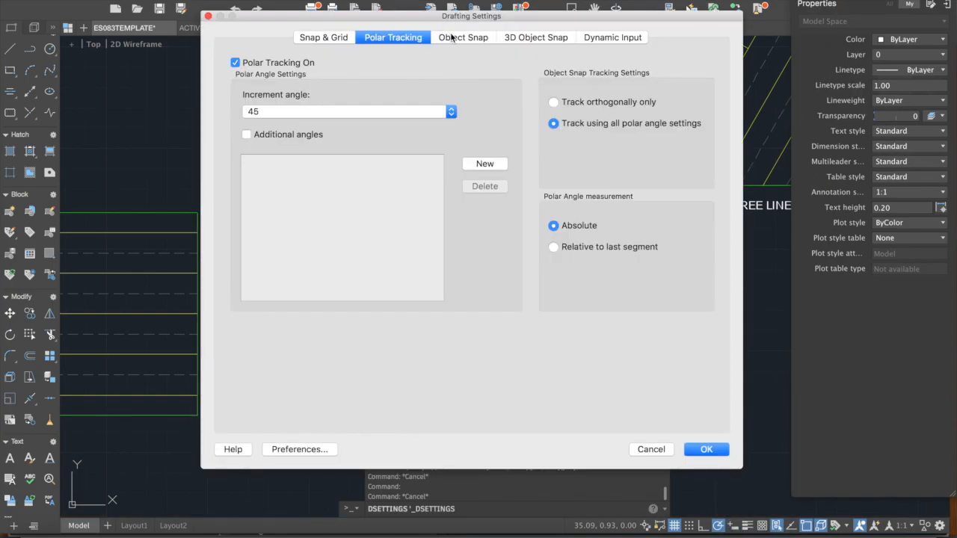
pyautogui.click(449, 36)
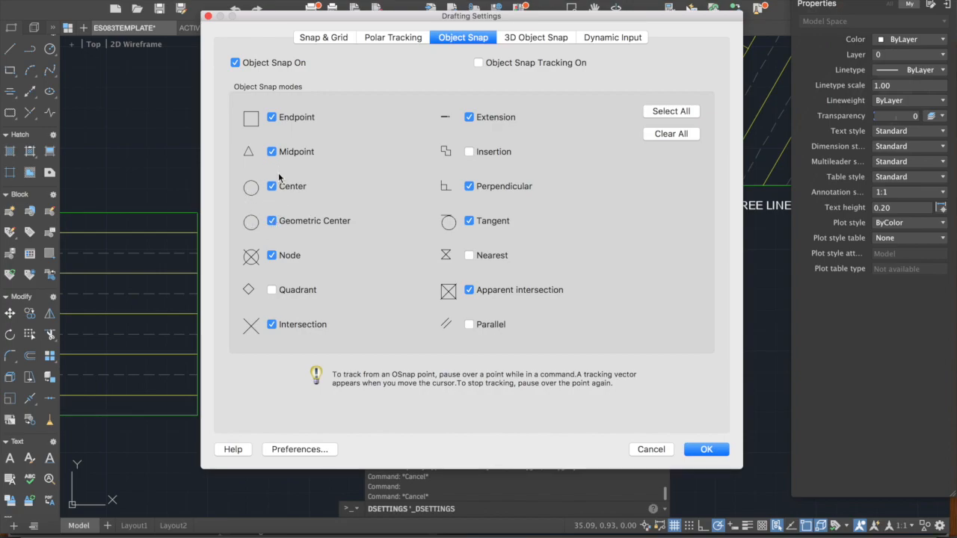
pyautogui.click(707, 449)
pyautogui.write('l')
pyautogui.press('Return')
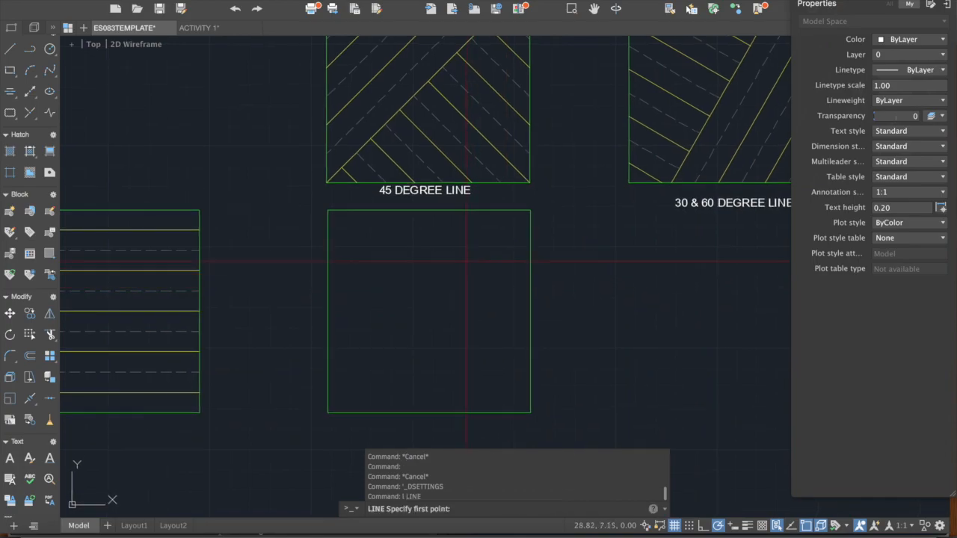
pyautogui.press('Escape')
pyautogui.click(492, 206)
pyautogui.click(480, 213)
pyautogui.scroll(-1, 449, 205)
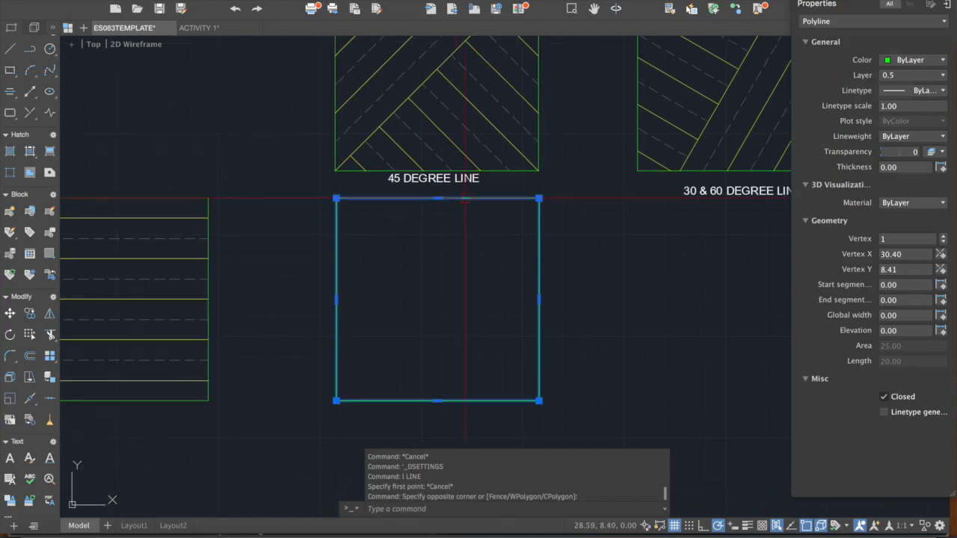
pyautogui.press('Escape')
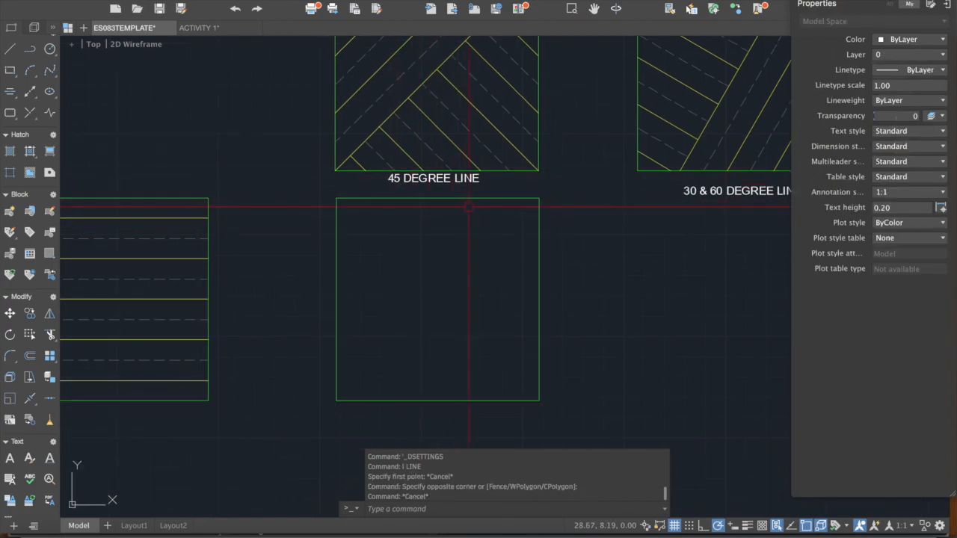
pyautogui.write('l')
pyautogui.press('Escape')
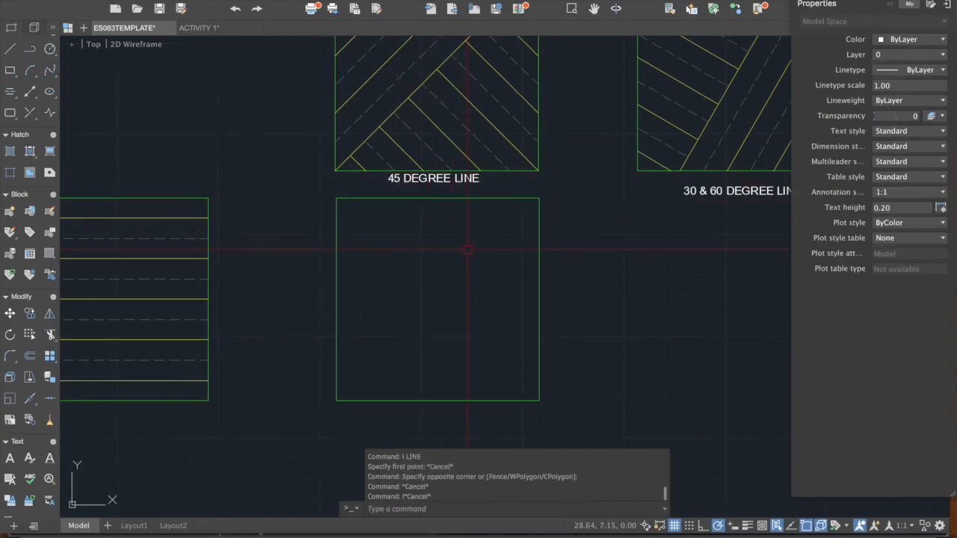
# Start a line at the geometric center of the empty square, with polar tracking turned off.
pyautogui.write('l')
pyautogui.press('Return')
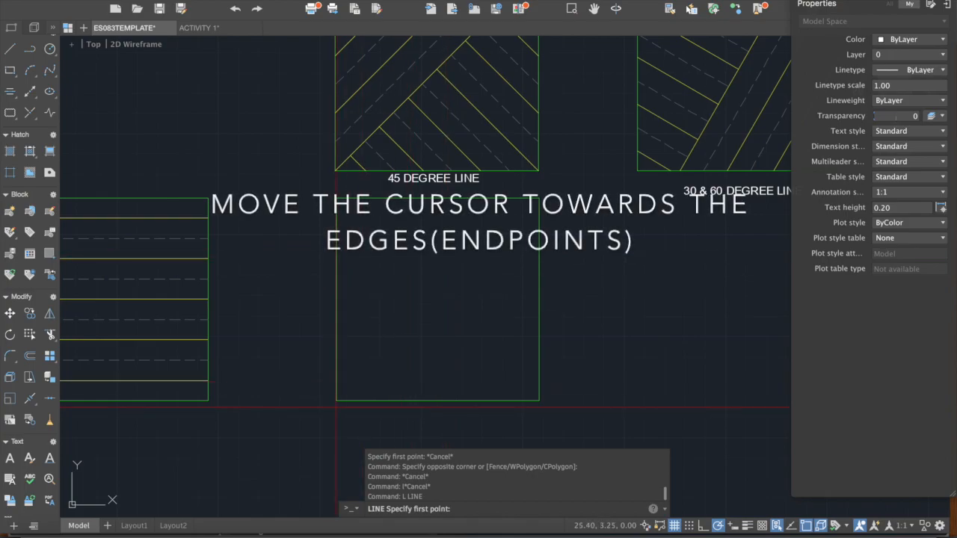
pyautogui.click(732, 528)
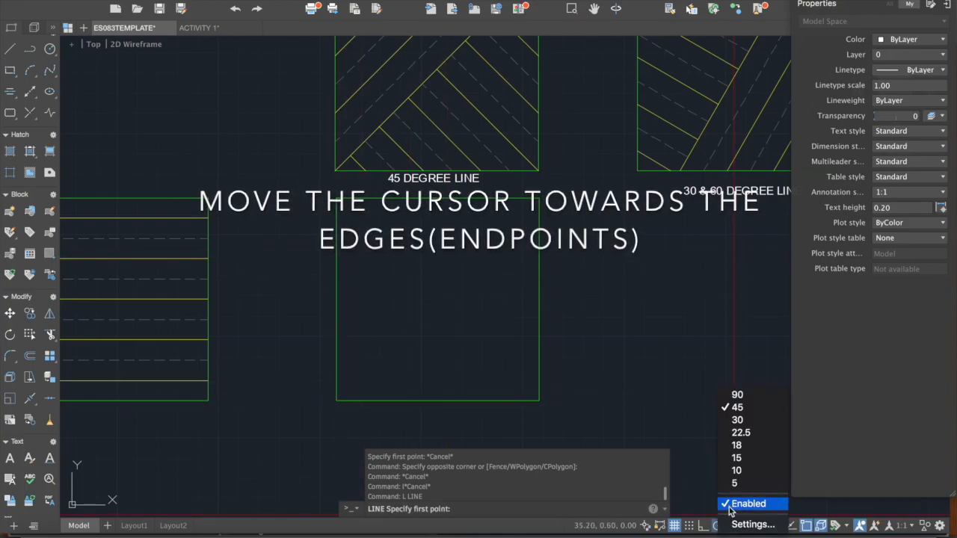
pyautogui.click(745, 502)
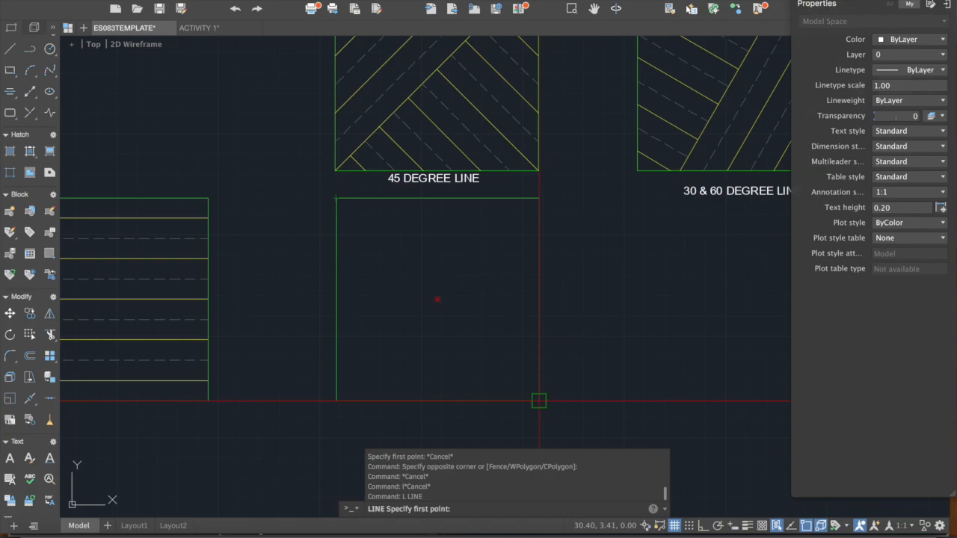
pyautogui.click(437, 299)
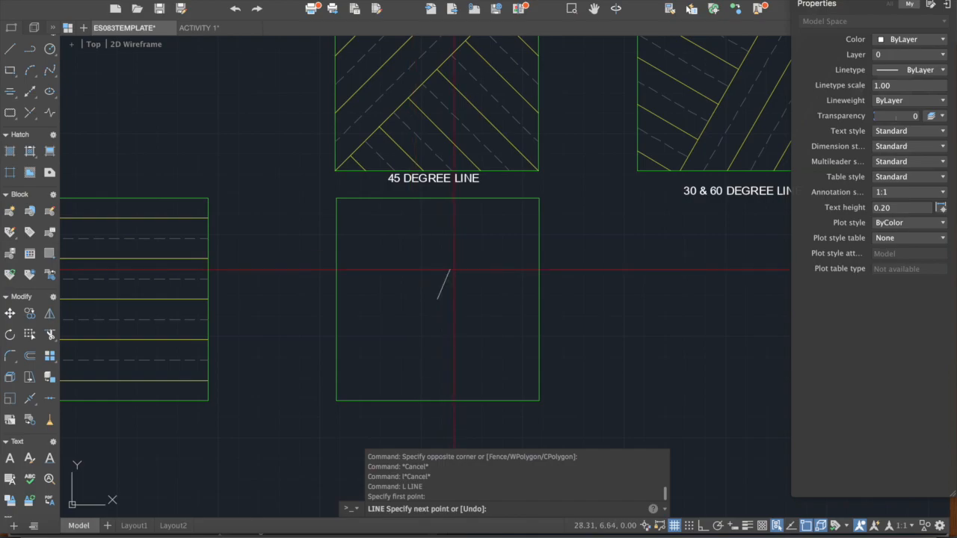
pyautogui.moveTo(467, 256); pyautogui.dragTo(457, 293, button='middle')
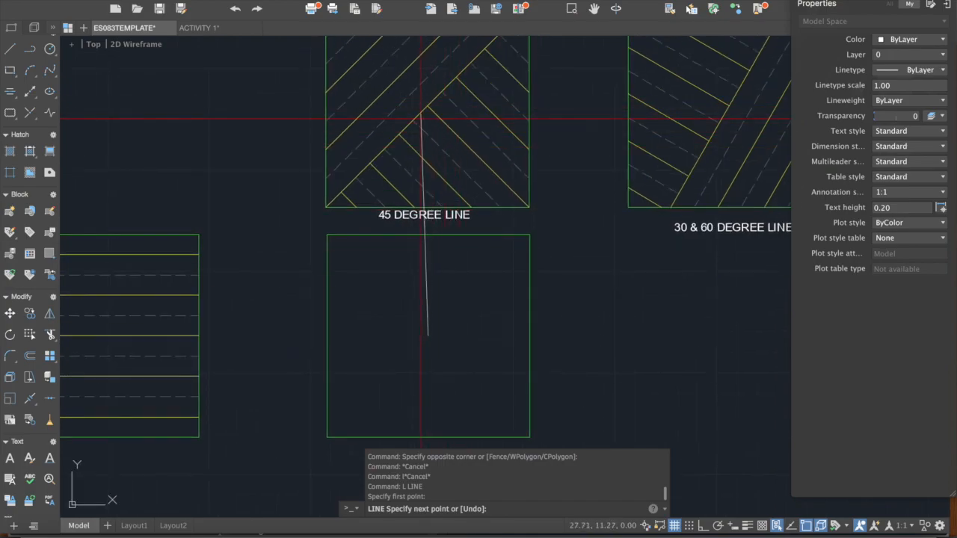
pyautogui.moveTo(473, 283)
pyautogui.mouseDown(button='middle')
pyautogui.moveTo(470, 299)
pyautogui.moveTo(475, 240)
pyautogui.mouseUp(button='middle')
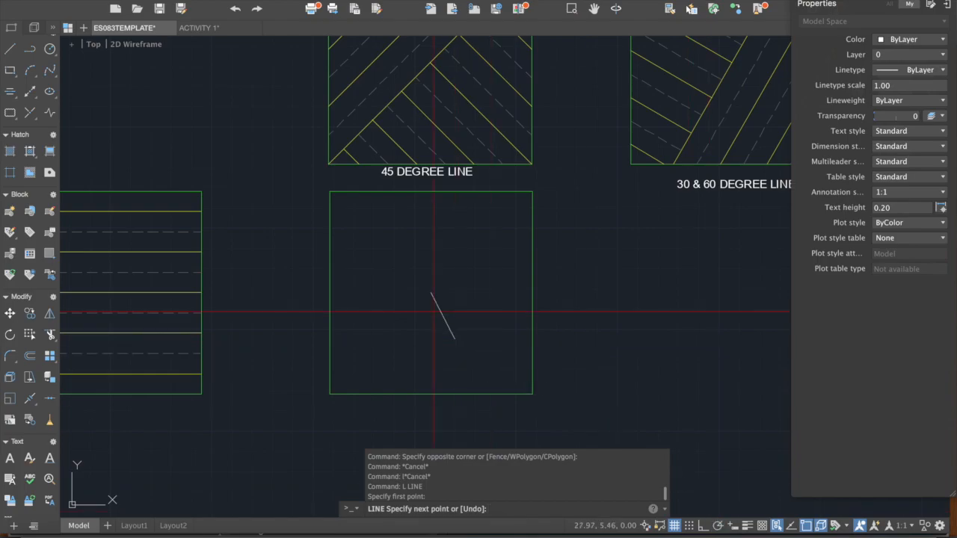
# Turn polar tracking back on and finish the line at 45 degrees on the square's upper-right corner.
pyautogui.click(719, 527)
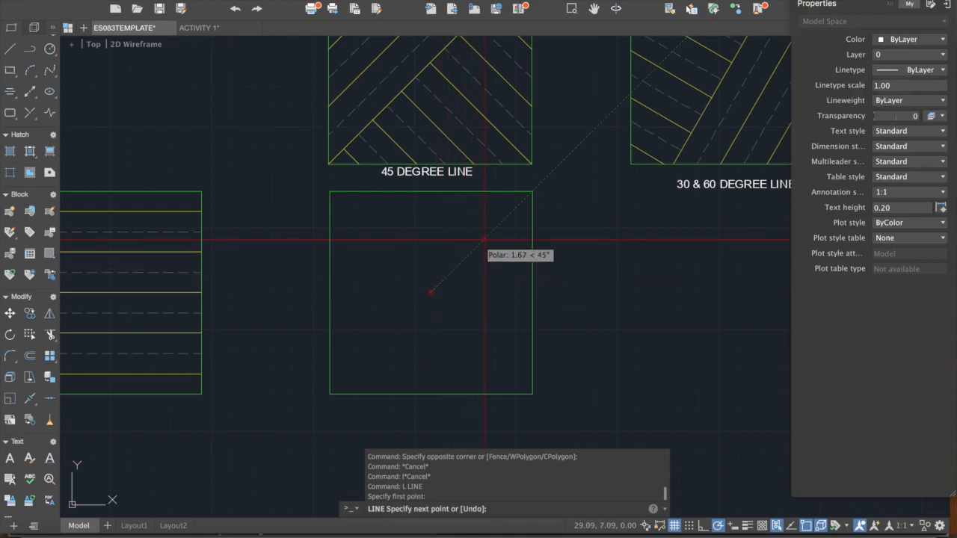
pyautogui.click(532, 192)
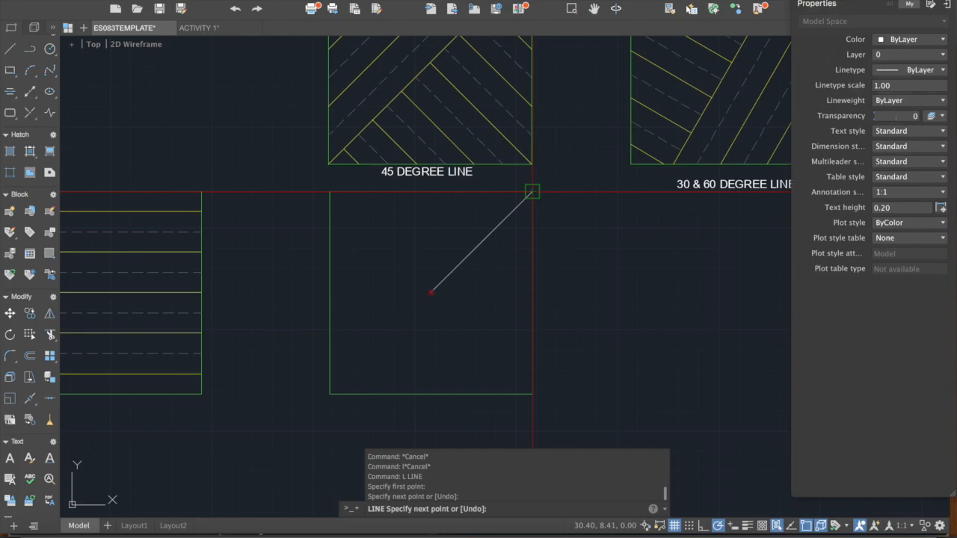
pyautogui.press('Return')
pyautogui.moveTo(438, 293); pyautogui.dragTo(455, 288, button='middle')
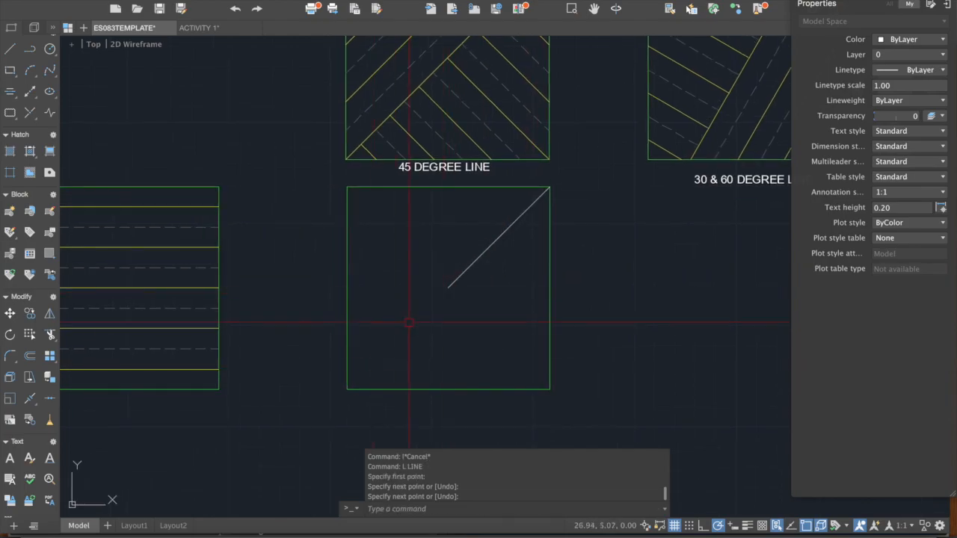
# Draw a line from the square's geometric center to its lower-left corner, completing the diagonal.
pyautogui.press('Return')
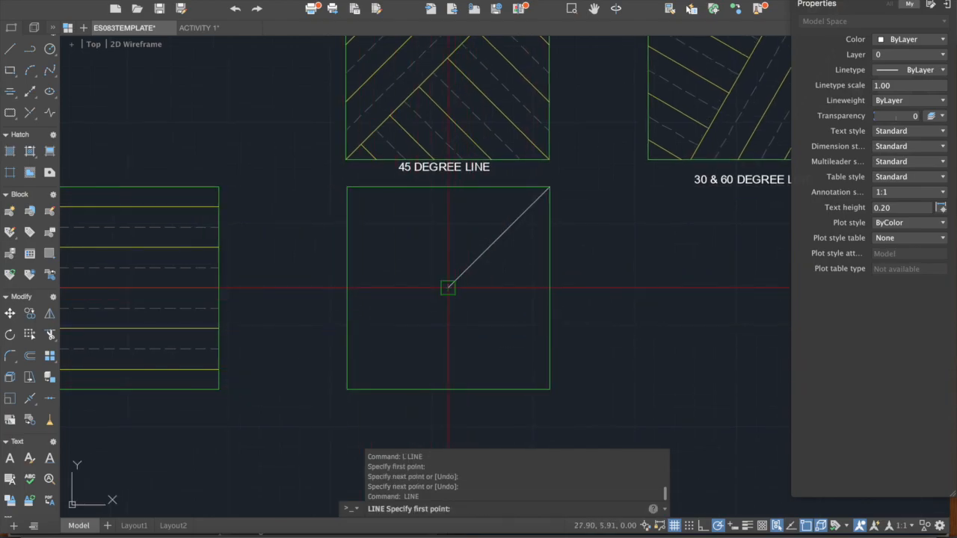
pyautogui.click(448, 288)
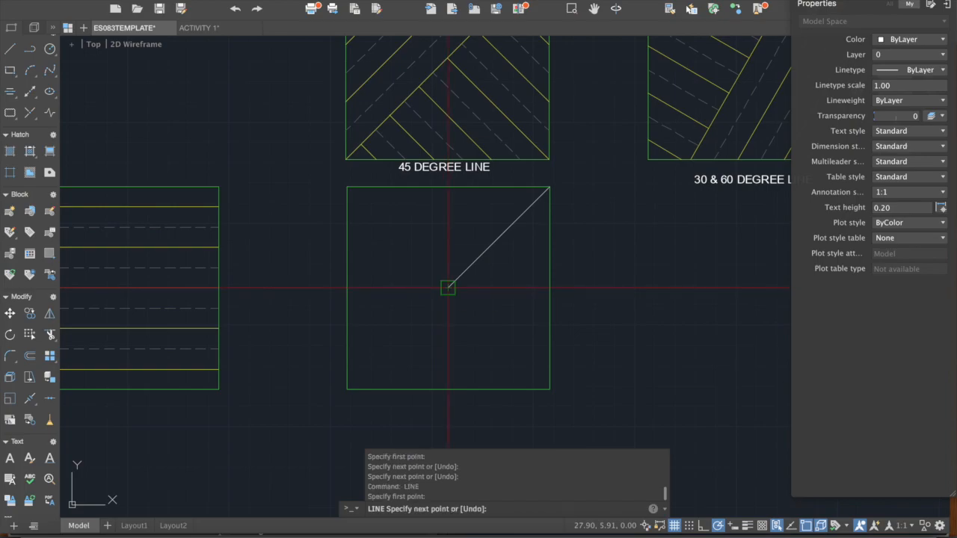
pyautogui.click(346, 389)
pyautogui.press('Return')
pyautogui.click(420, 321)
pyautogui.press('Escape')
pyautogui.write('c')
pyautogui.press('Return')
pyautogui.click(399, 171)
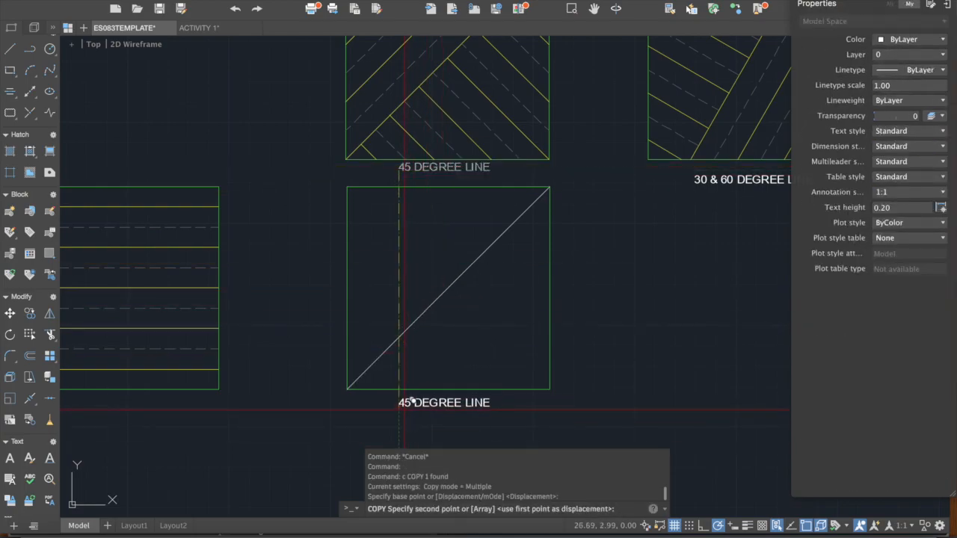
pyautogui.press('Escape')
# Erase the line that runs from the square's center to its lower-left corner.
pyautogui.click(410, 326)
pyautogui.write('e')
pyautogui.press('Return')
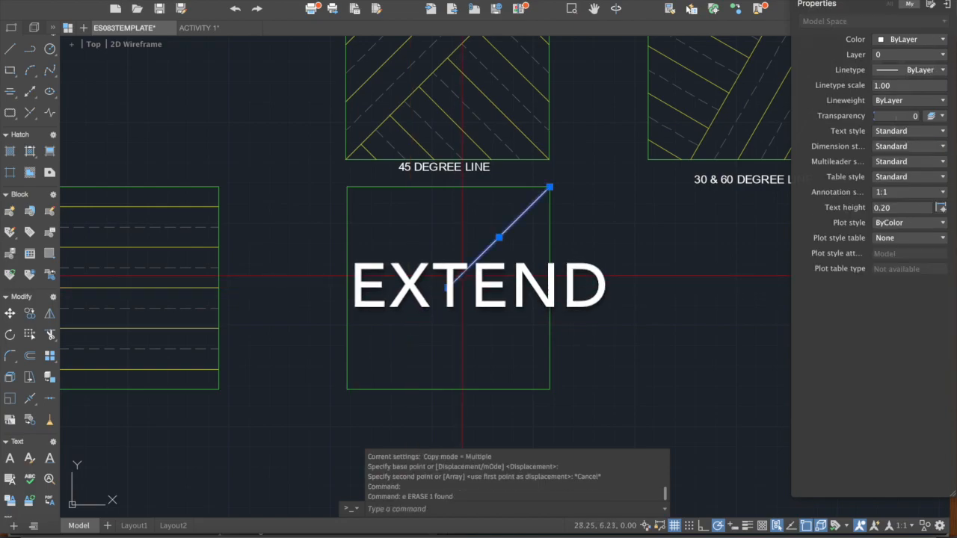
pyautogui.click(466, 272)
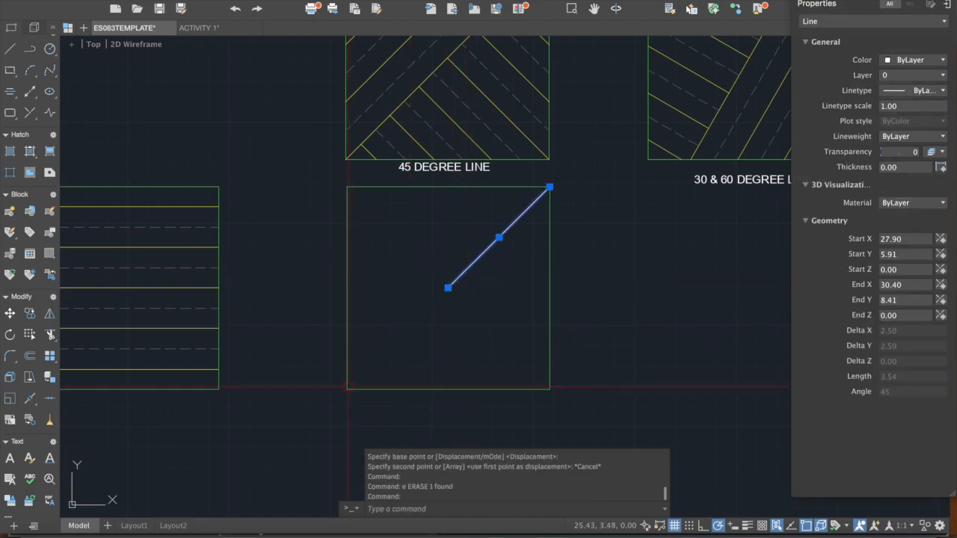
pyautogui.press('Escape')
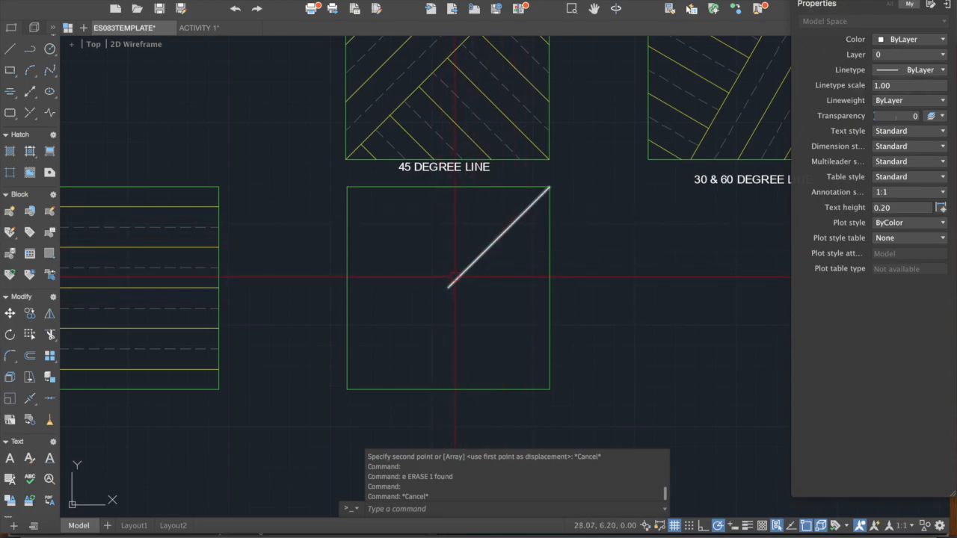
pyautogui.moveTo(425, 284); pyautogui.dragTo(420, 286, button='middle')
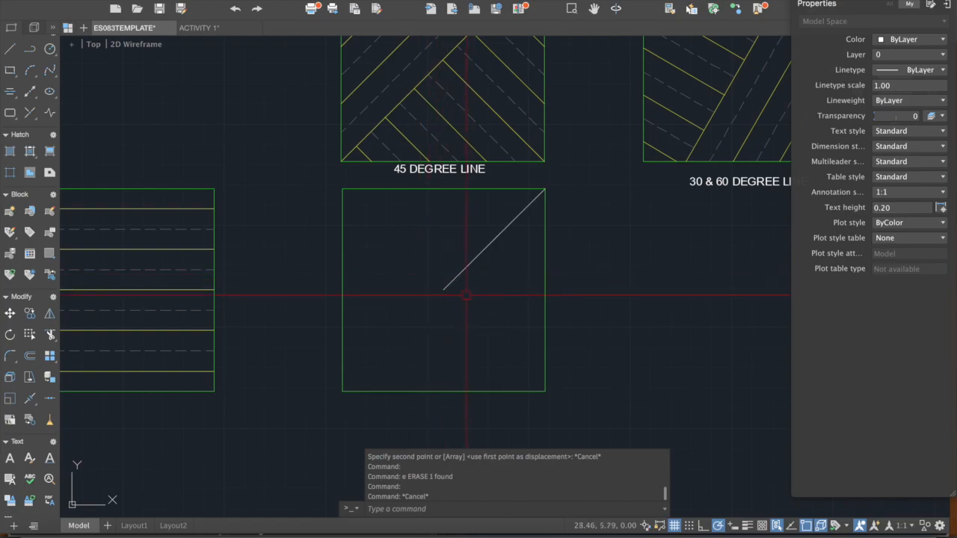
pyautogui.write('extend')
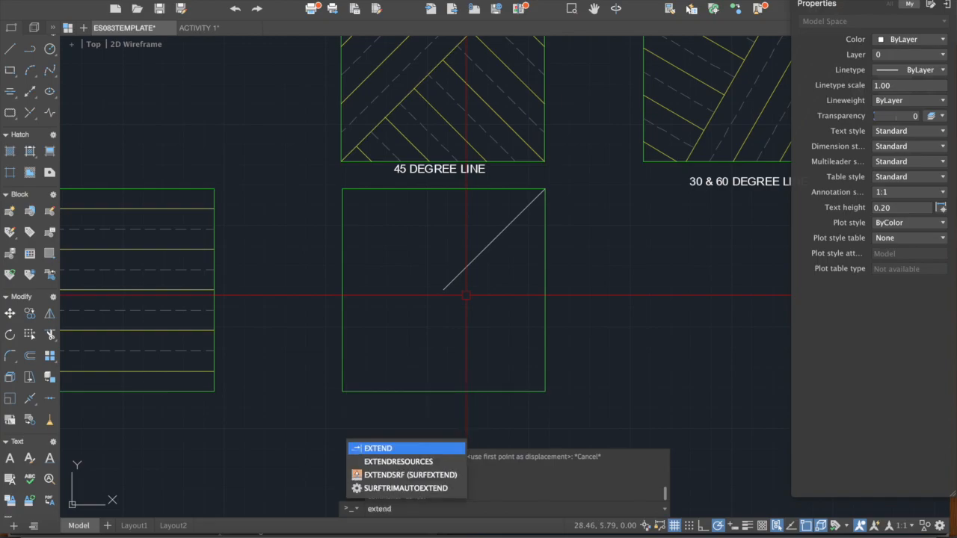
pyautogui.press('BackSpace')
pyautogui.press('BackSpace')
pyautogui.press('BackSpace')
pyautogui.press('BackSpace')
pyautogui.press('BackSpace')
pyautogui.press('Escape')
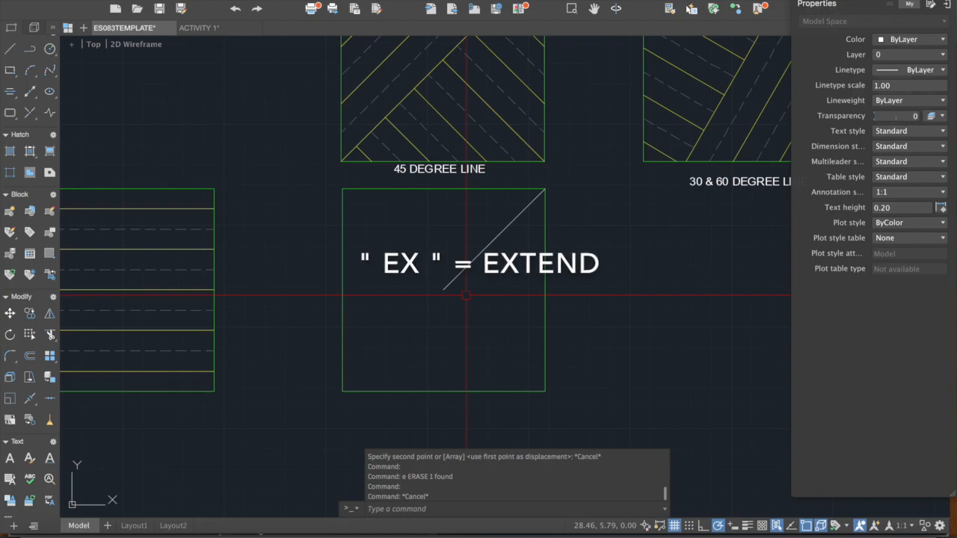
pyautogui.write('ex')
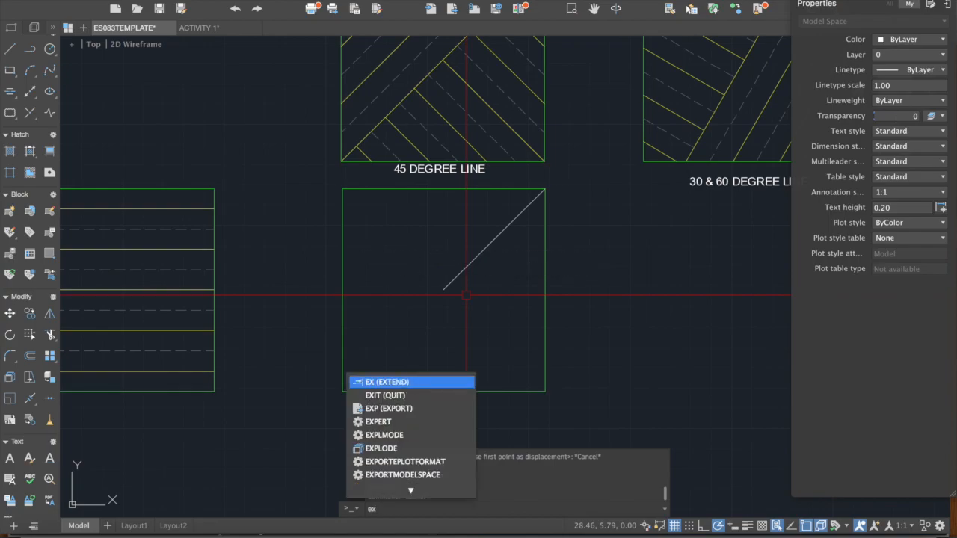
pyautogui.press('Return')
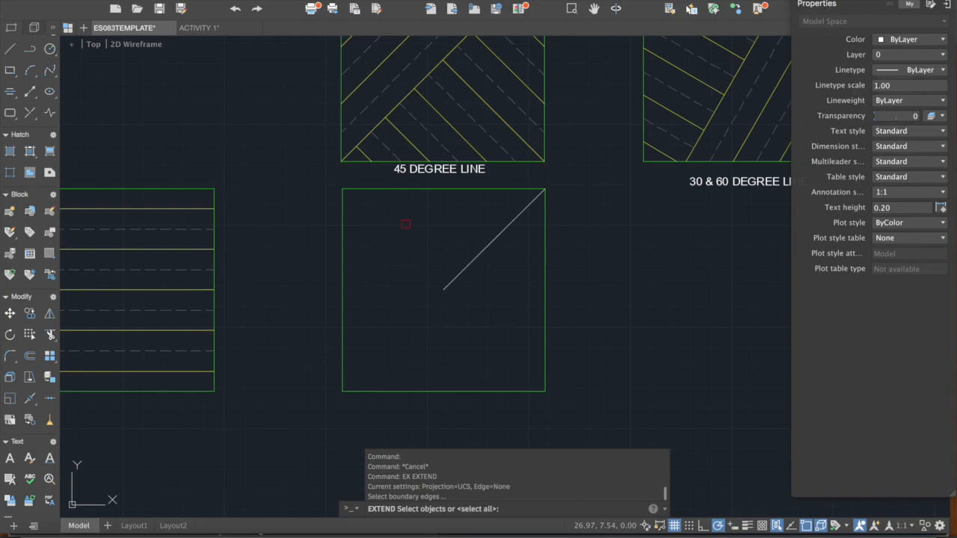
pyautogui.press('Escape')
pyautogui.press('Escape')
pyautogui.press('Escape')
# Extend the half diagonal to the square's lower-left corner, using the square as the boundary edge.
pyautogui.write('ex')
pyautogui.press('Return')
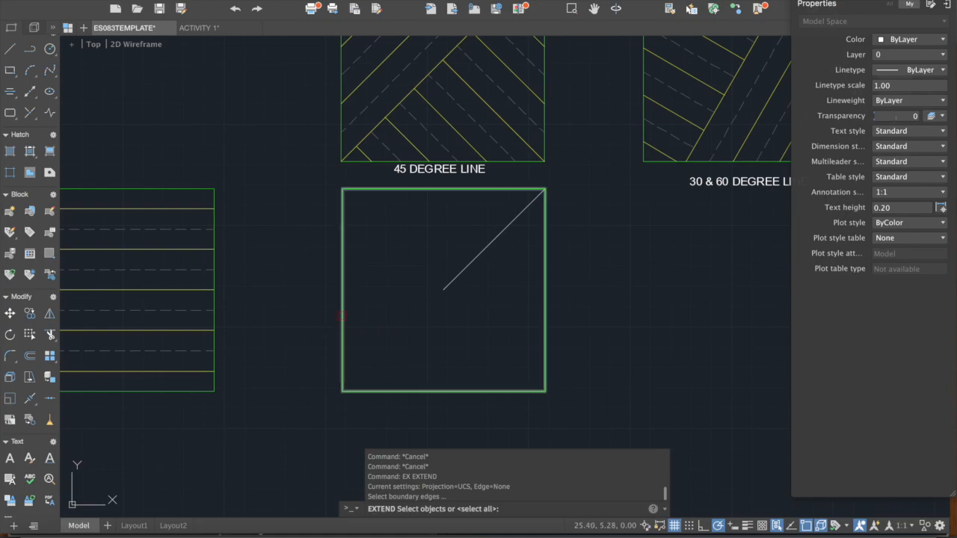
pyautogui.click(342, 316)
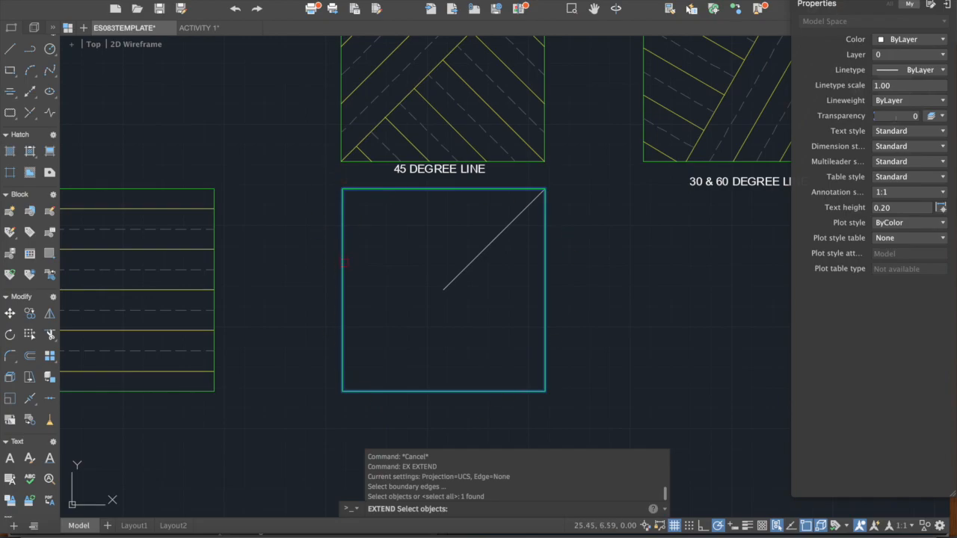
pyautogui.press('Return')
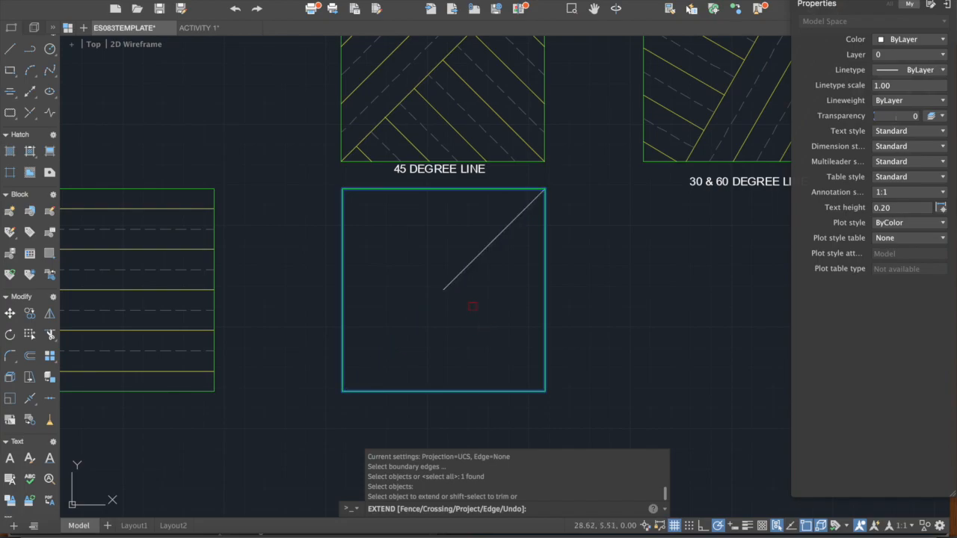
pyautogui.click(458, 276)
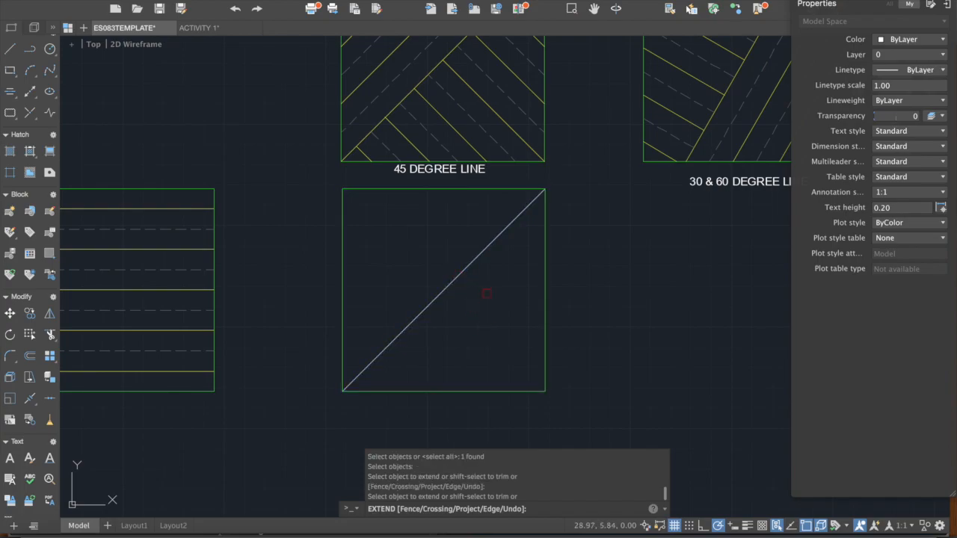
pyautogui.press('Return')
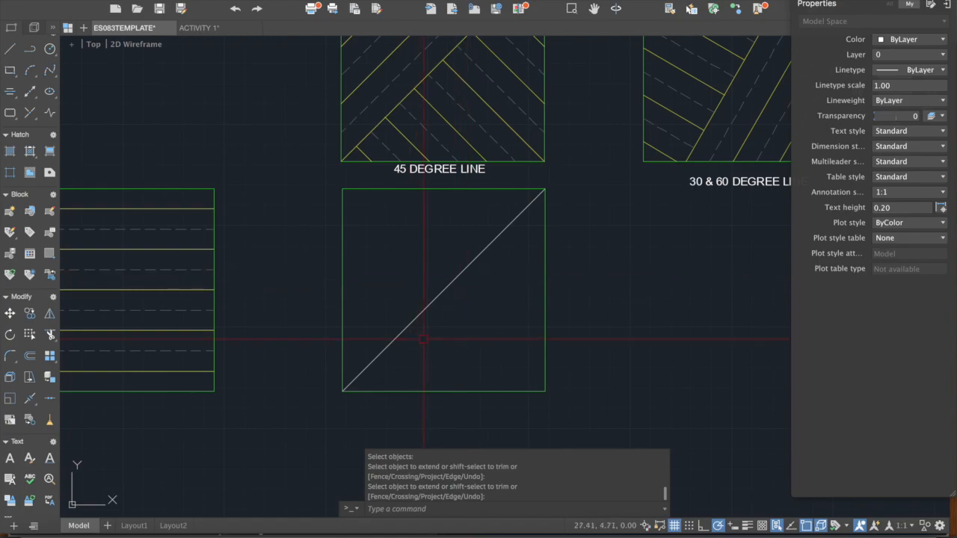
# Undo the extension of the diagonal line.
pyautogui.click(480, 269)
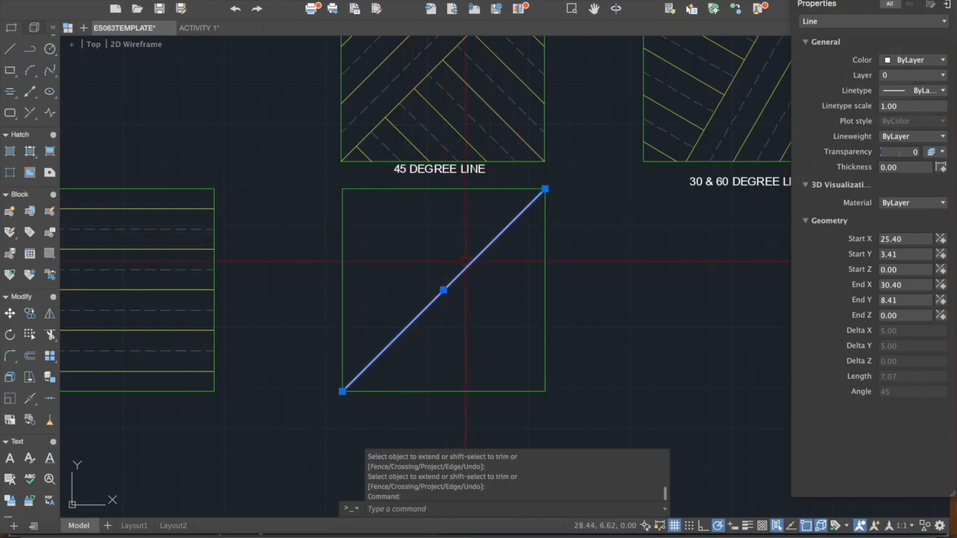
pyautogui.press('super+z')
pyautogui.press('Escape')
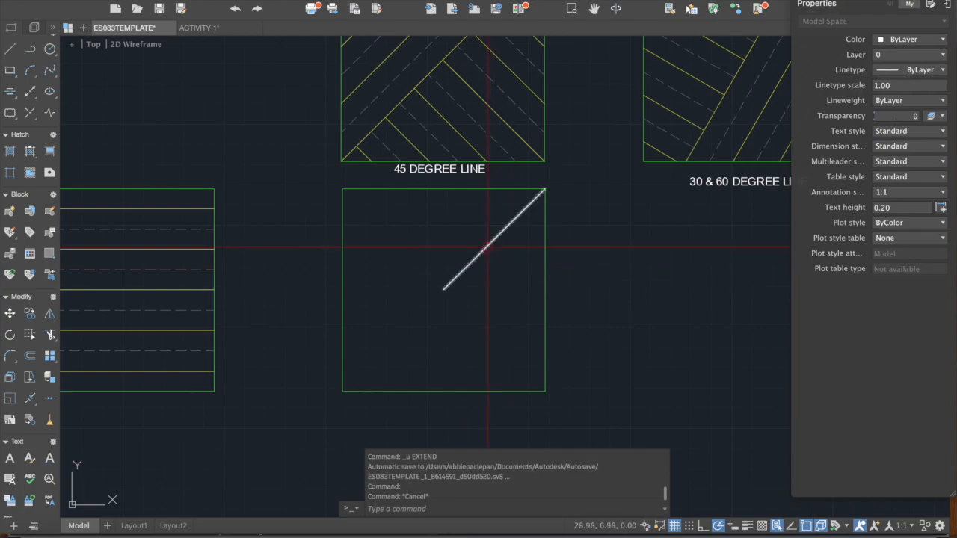
# With the square as boundary, extend the 45-degree line from its center end to the lower-left corner once more.
pyautogui.press('Escape')
pyautogui.write('ex')
pyautogui.press('Return')
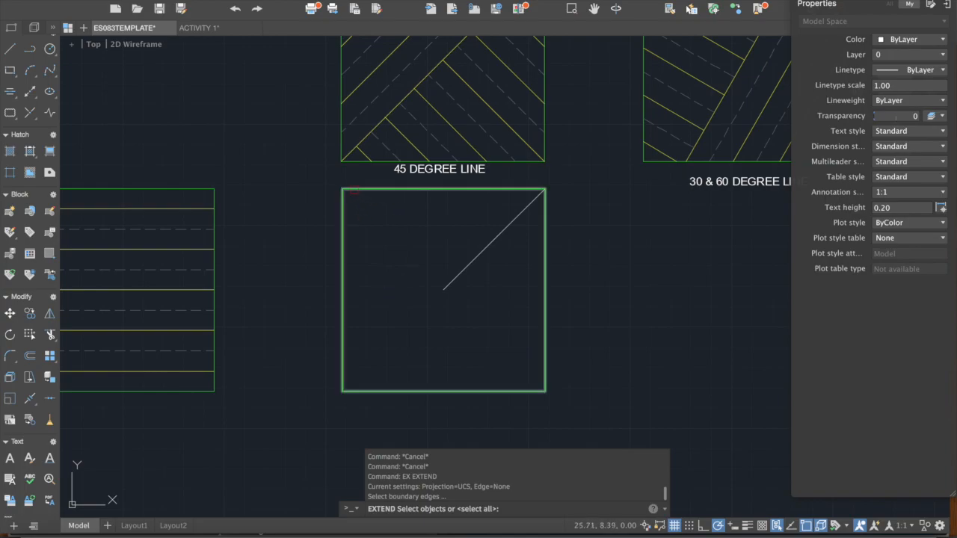
pyautogui.click(347, 290)
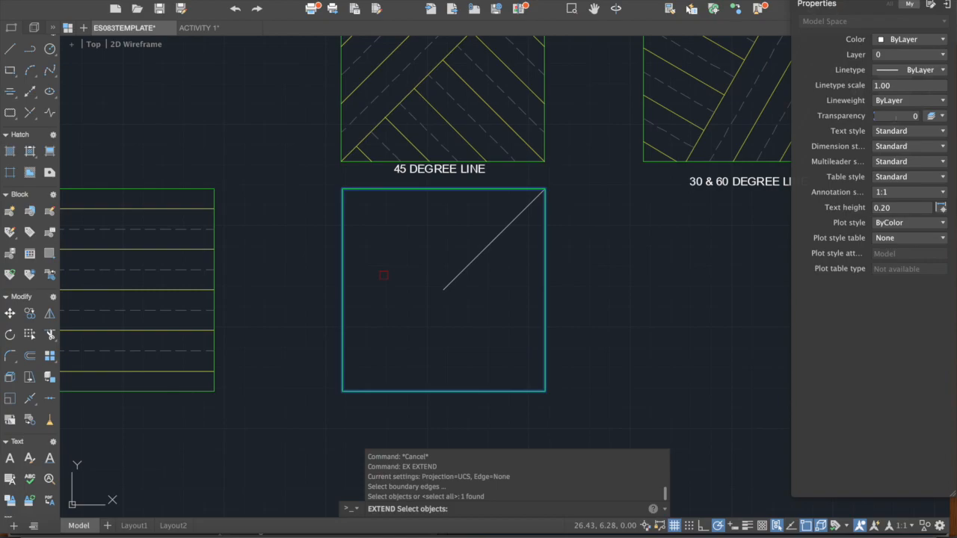
pyautogui.press('Return')
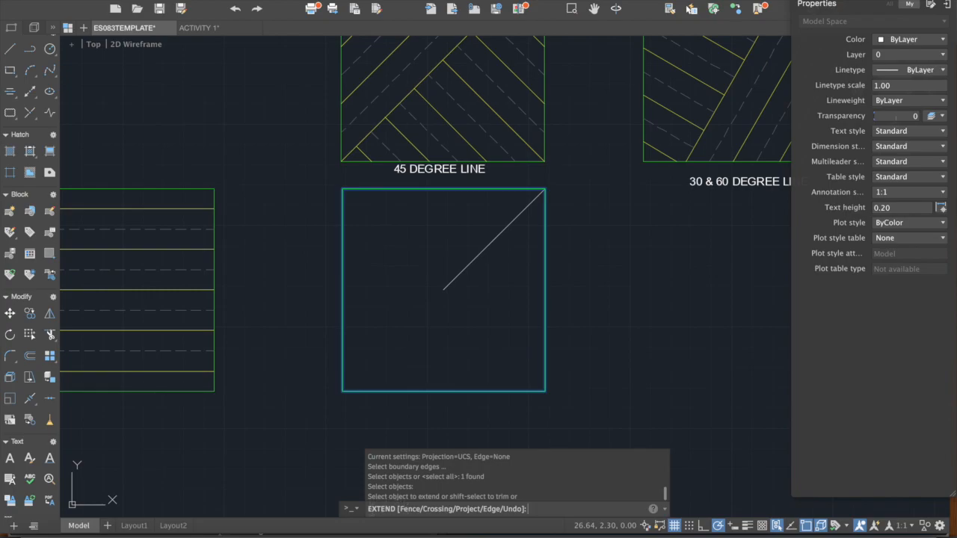
pyautogui.click(453, 280)
pyautogui.click(451, 284)
pyautogui.press('Return')
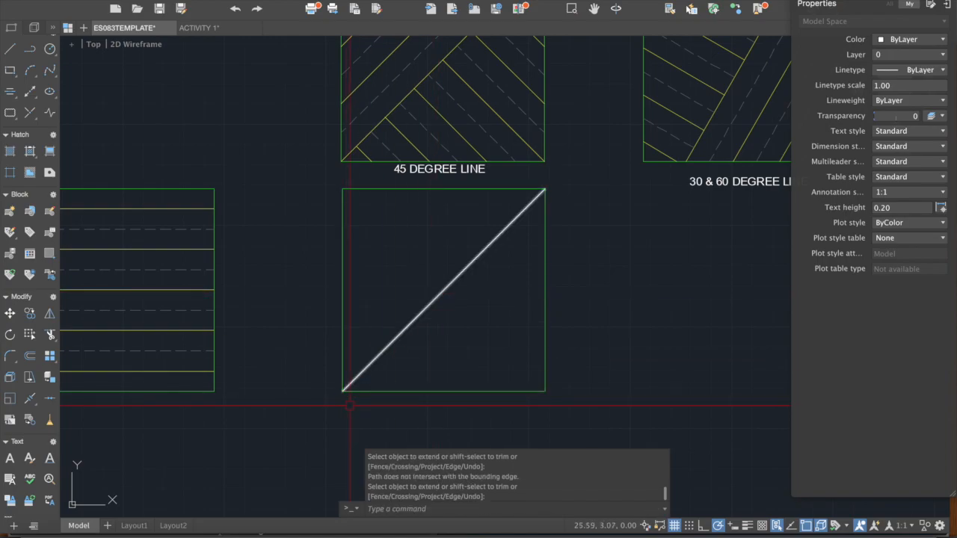
# Undo the last extension of the diagonal and clear the selection of the square.
pyautogui.click(544, 392)
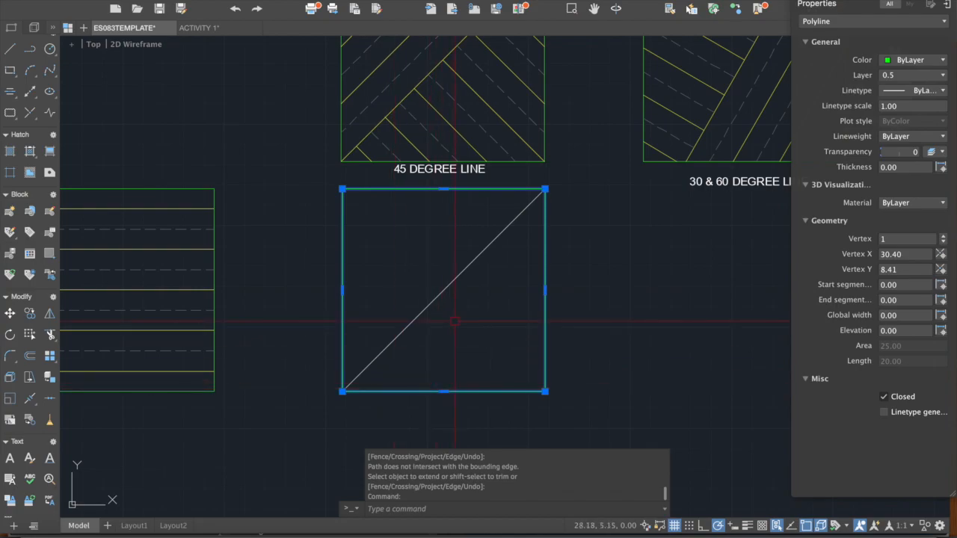
pyautogui.press('super+z')
pyautogui.press('Escape')
pyautogui.press('Escape')
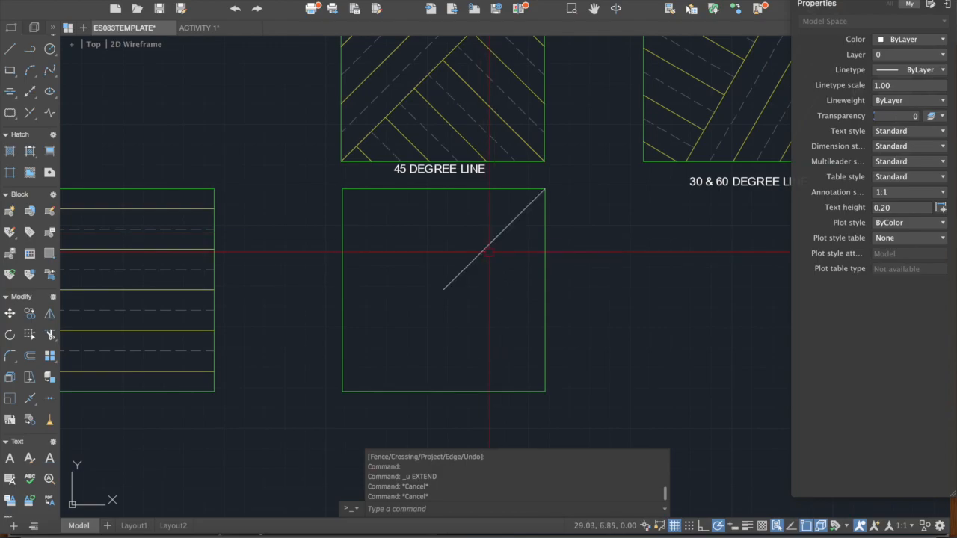
pyautogui.press('Escape')
pyautogui.press('Escape')
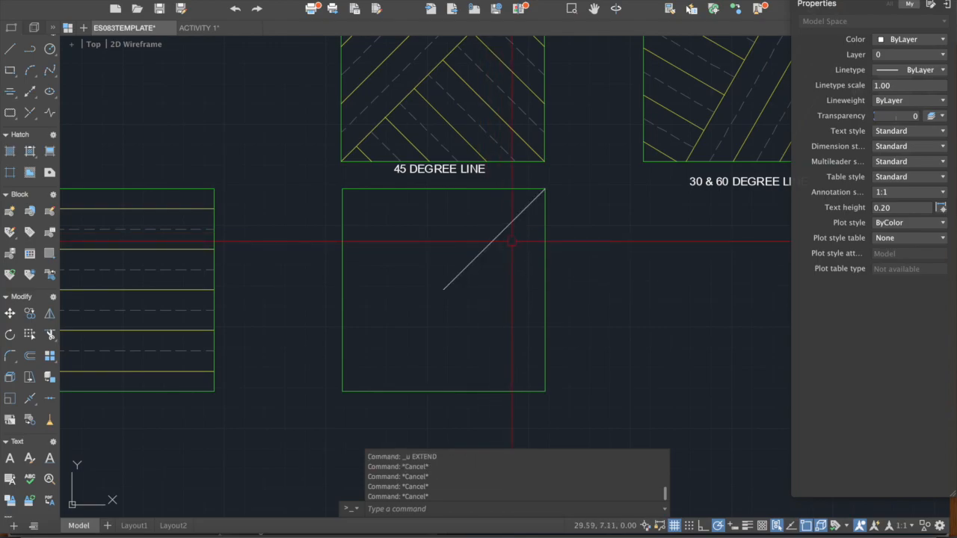
# Extend the half diagonal to the square's lower-left corner, accepting all objects as boundary edges.
pyautogui.write('ex')
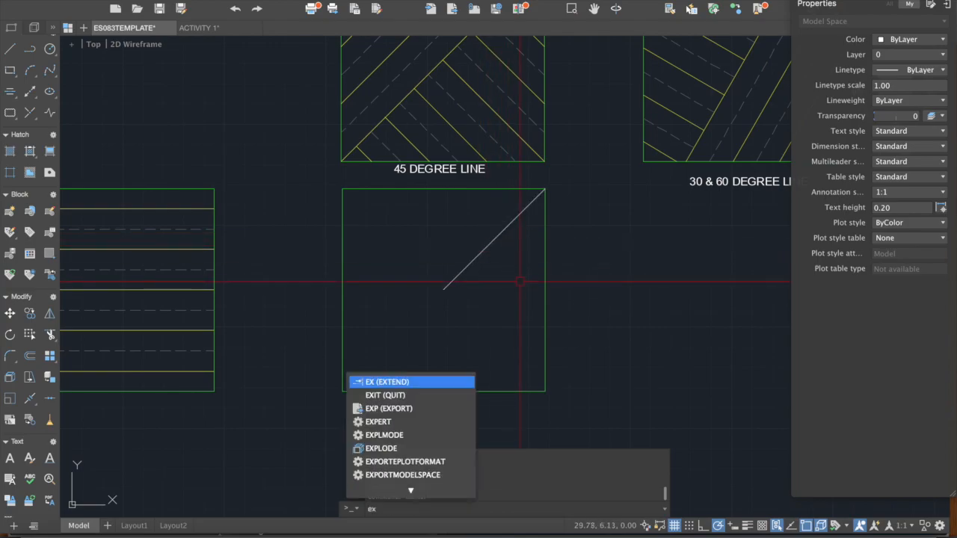
pyautogui.press('Return')
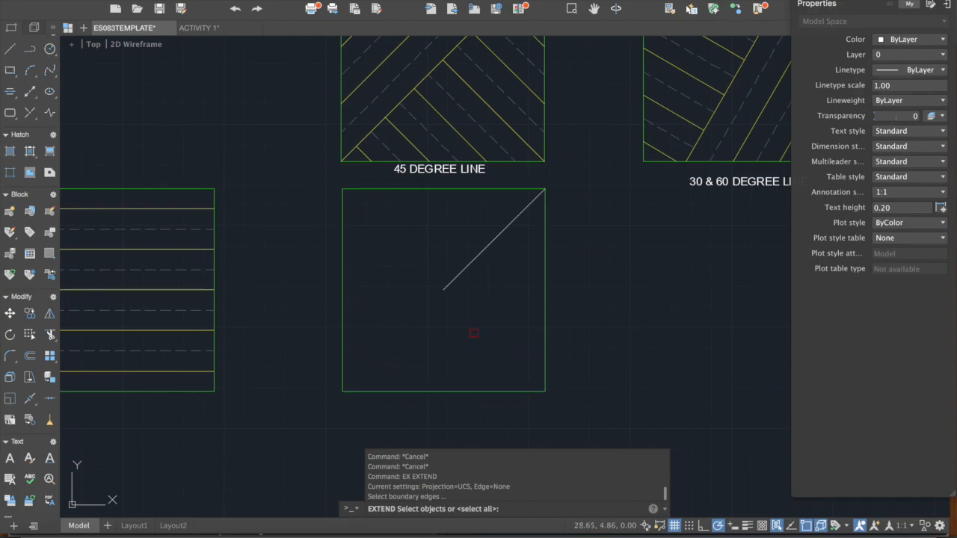
pyautogui.press('Return')
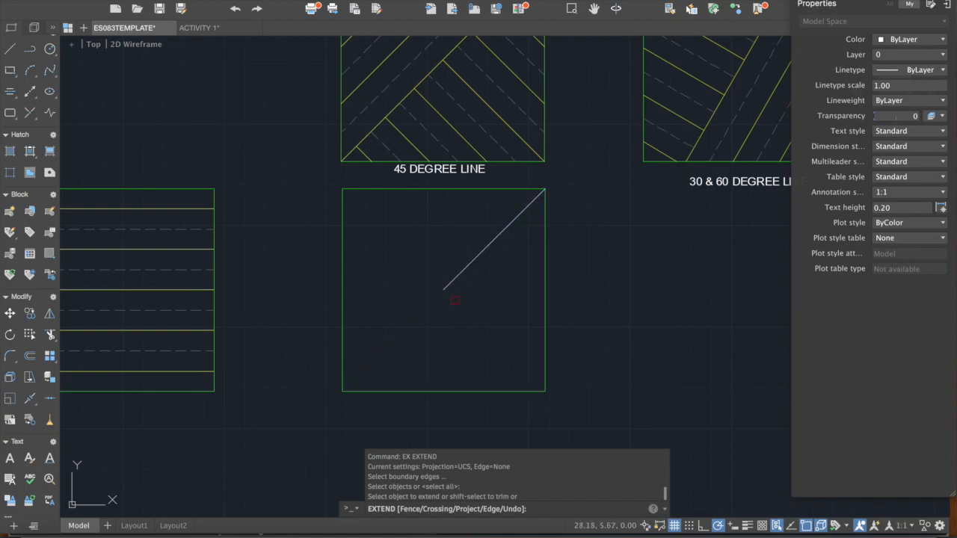
pyautogui.click(362, 189)
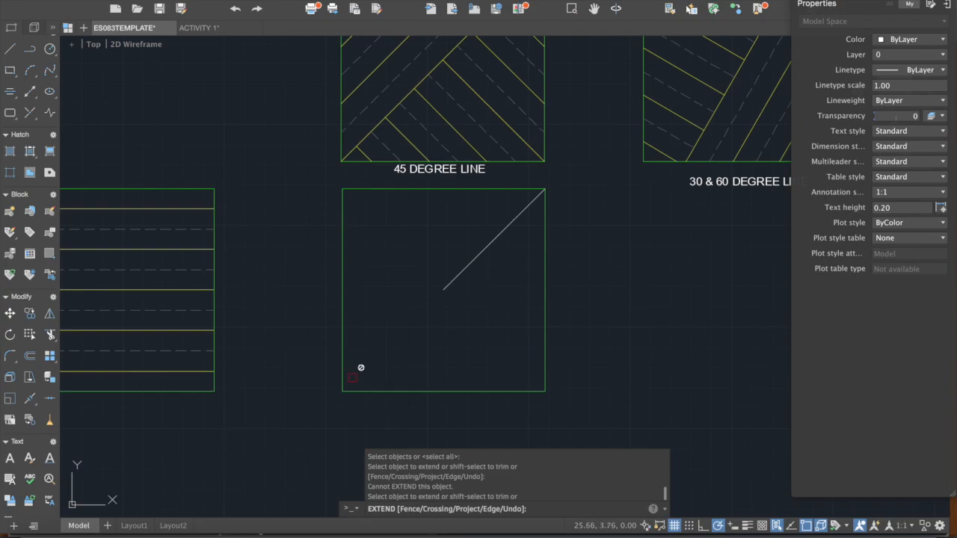
pyautogui.click(460, 273)
pyautogui.press('Escape')
# Draw a rectangle in the empty area well to the right of the 30 & 60 degree square.
pyautogui.scroll(-6, 526, 262)
pyautogui.press('Escape')
pyautogui.press('Escape')
pyautogui.press('Escape')
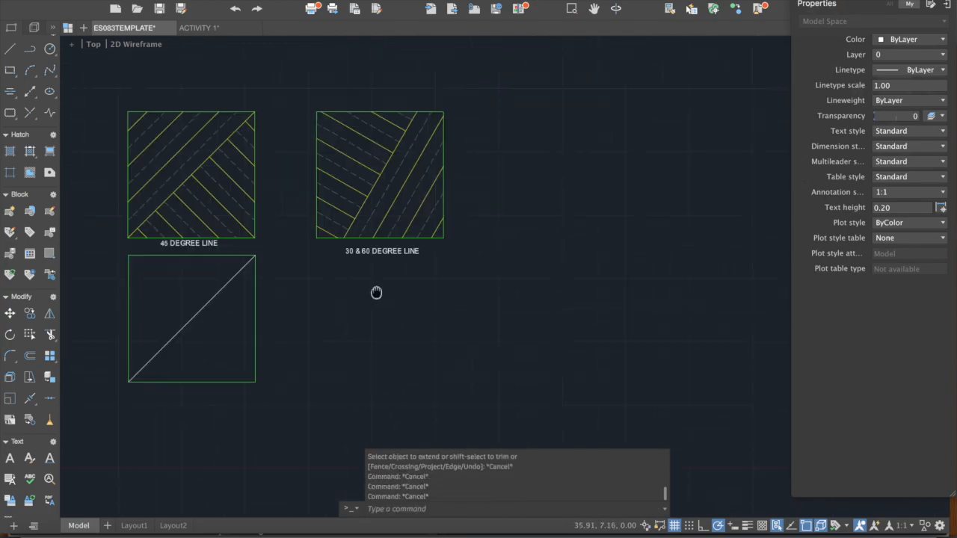
pyautogui.write('c')
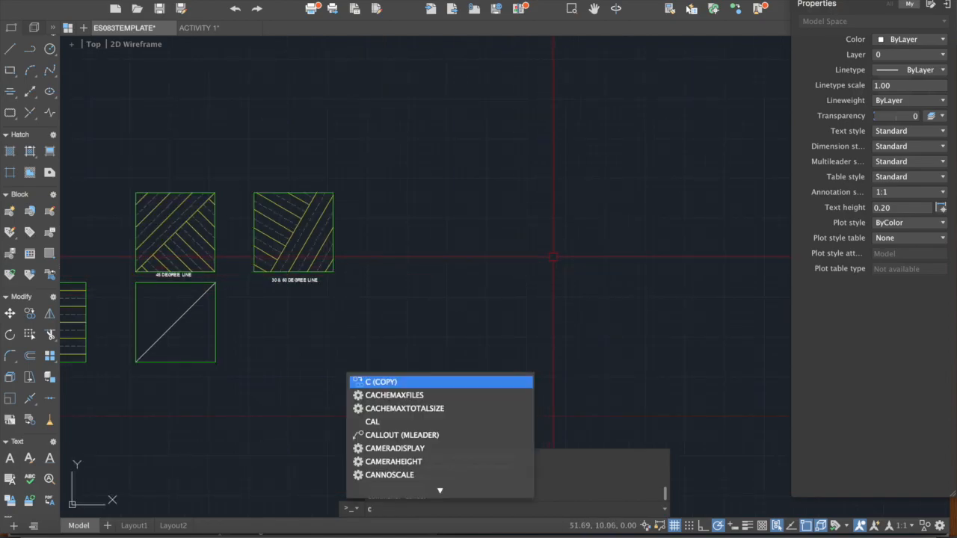
pyautogui.press('Escape')
pyautogui.press('Escape')
pyautogui.write('rec')
pyautogui.press('Return')
pyautogui.click(534, 194)
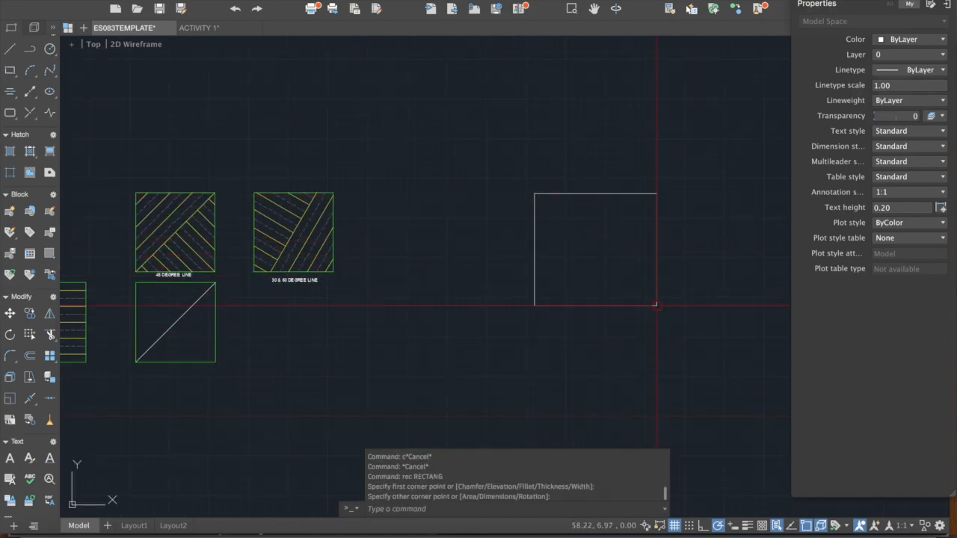
pyautogui.press('Escape')
# Draw a second, larger rectangle enclosing the new rectangle.
pyautogui.moveTo(676, 265); pyautogui.dragTo(573, 248, button='middle')
pyautogui.press('Escape')
pyautogui.write('rec')
pyautogui.press('Return')
pyautogui.click(405, 141)
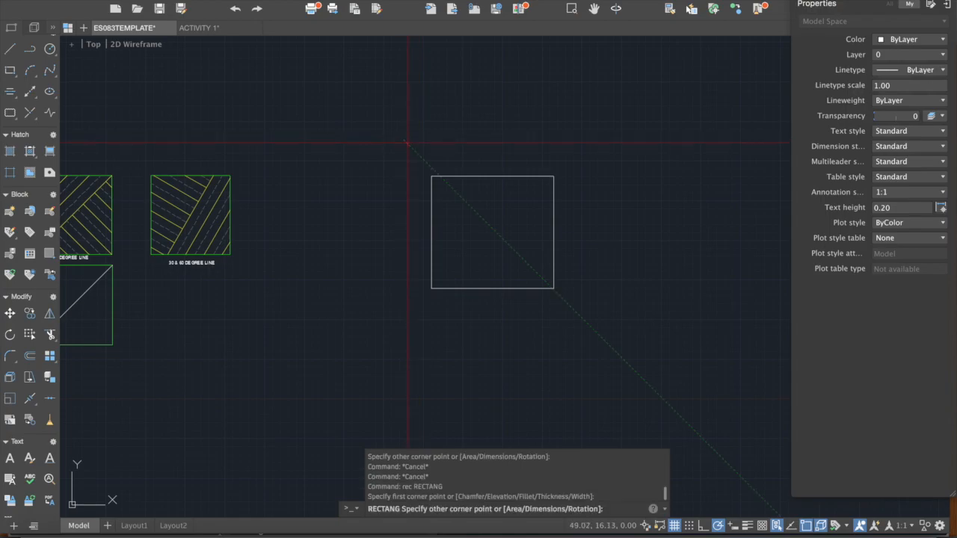
pyautogui.click(602, 323)
# Draw a third rectangle slightly outside the two nested ones.
pyautogui.write('rec')
pyautogui.press('Return')
pyautogui.click(380, 120)
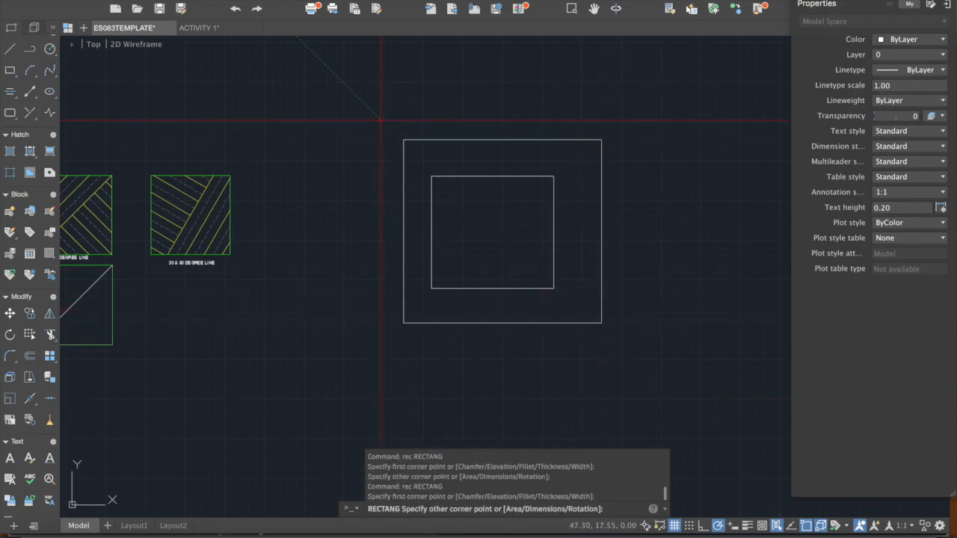
pyautogui.click(628, 344)
# Draw a fourth, larger rectangle enclosing the three nested ones.
pyautogui.press('Escape')
pyautogui.write('rec')
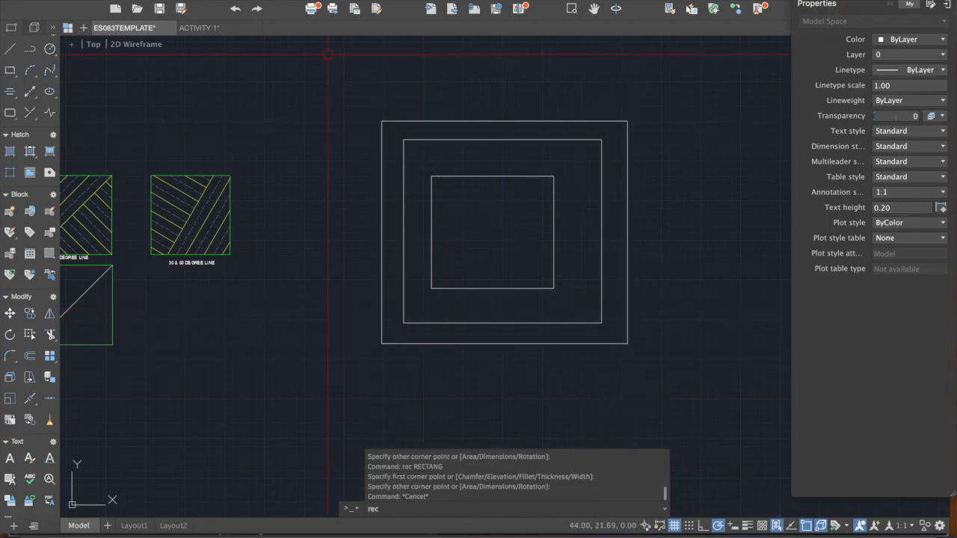
pyautogui.press('Return')
pyautogui.click(325, 81)
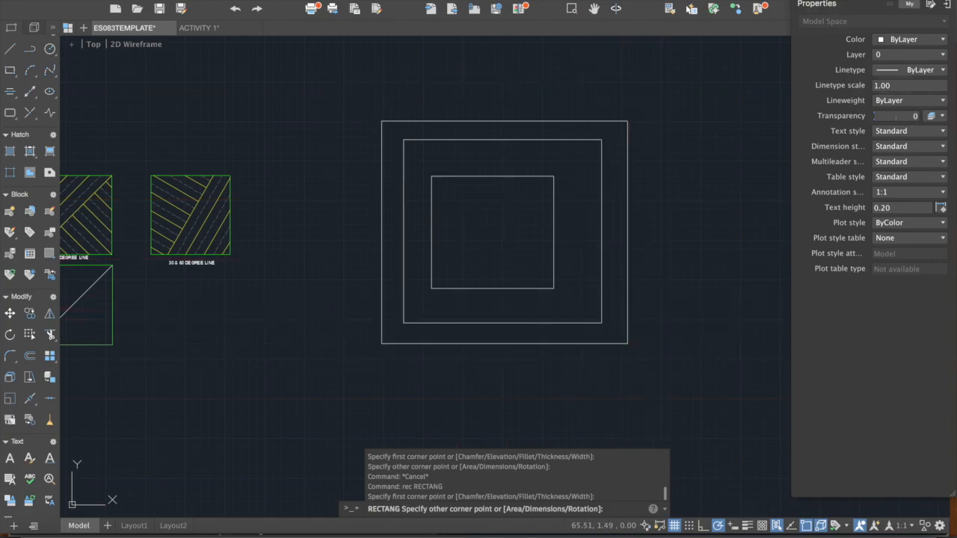
pyautogui.click(664, 376)
pyautogui.press('Escape')
pyautogui.press('Escape')
# Draw a vertical line from the centre of the innermost rectangle down to the midpoint of its lower edge.
pyautogui.scroll(2, 527, 254)
pyautogui.write('l')
pyautogui.press('Return')
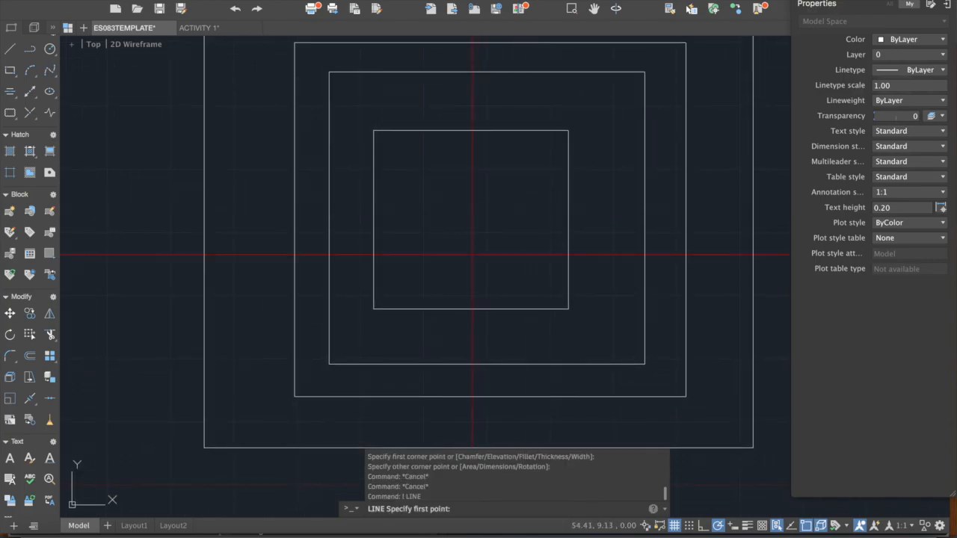
pyautogui.click(471, 219)
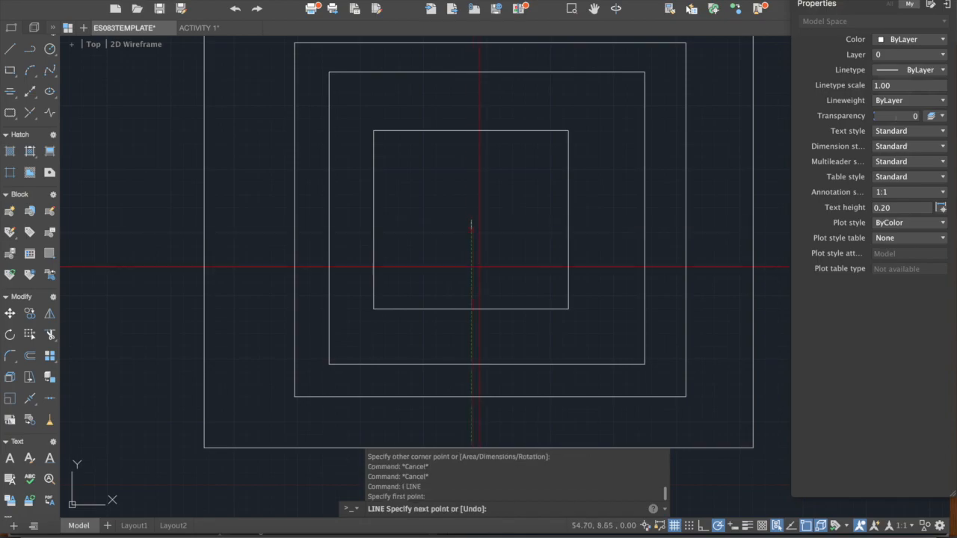
pyautogui.click(471, 309)
pyautogui.press('Escape')
pyautogui.press('Escape')
pyautogui.scroll(-2, 503, 252)
pyautogui.moveTo(503, 252); pyautogui.dragTo(508, 243, button='middle')
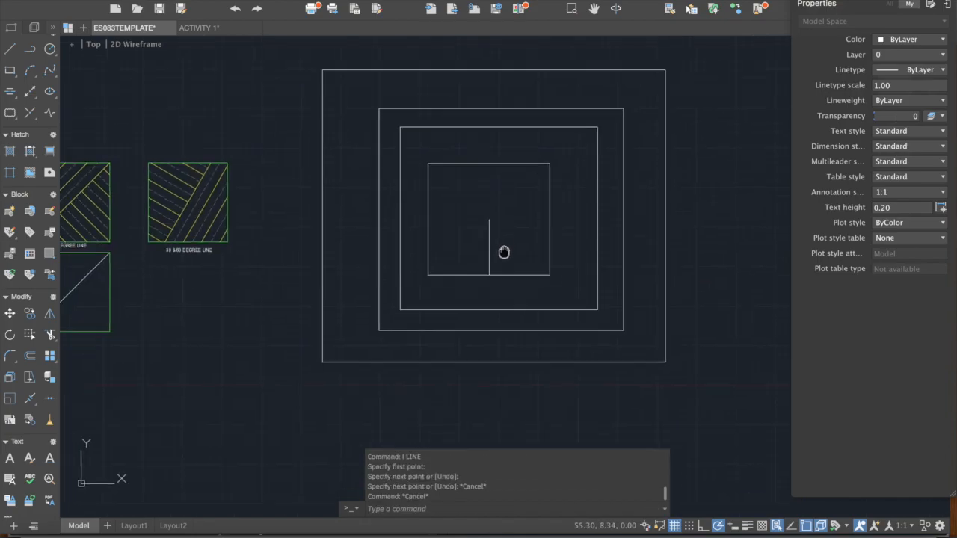
pyautogui.press('Escape')
pyautogui.moveTo(519, 210); pyautogui.dragTo(500, 263, button='middle')
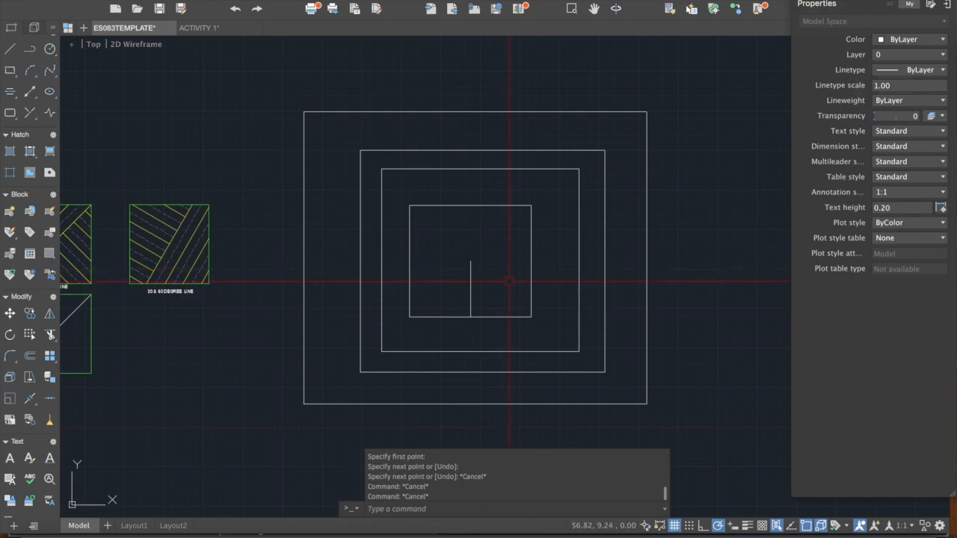
pyautogui.scroll(2, 493, 249)
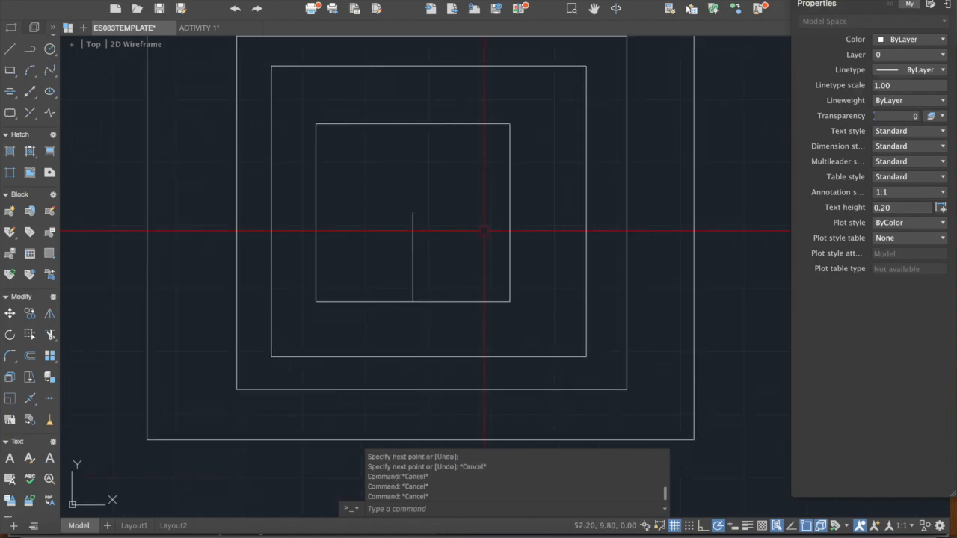
pyautogui.scroll(-2, 493, 249)
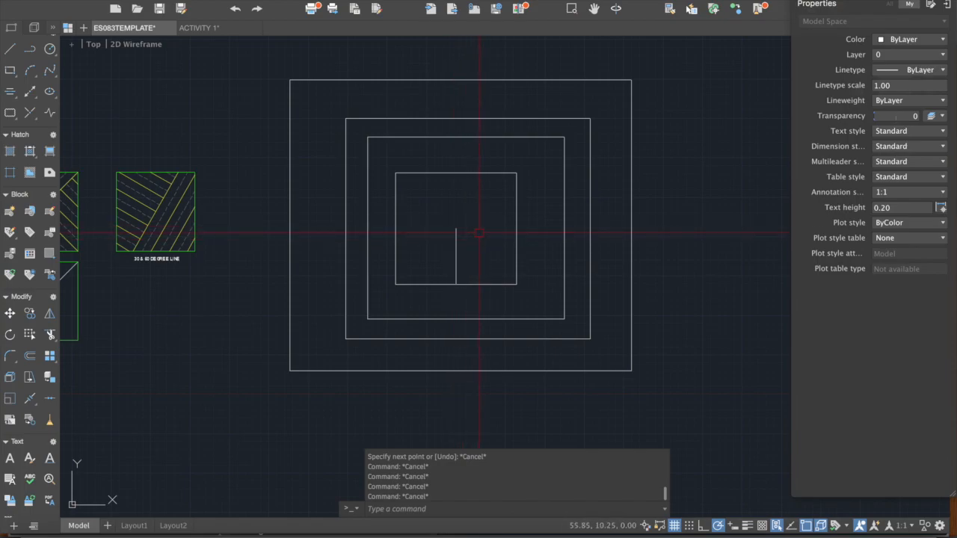
pyautogui.write('ex')
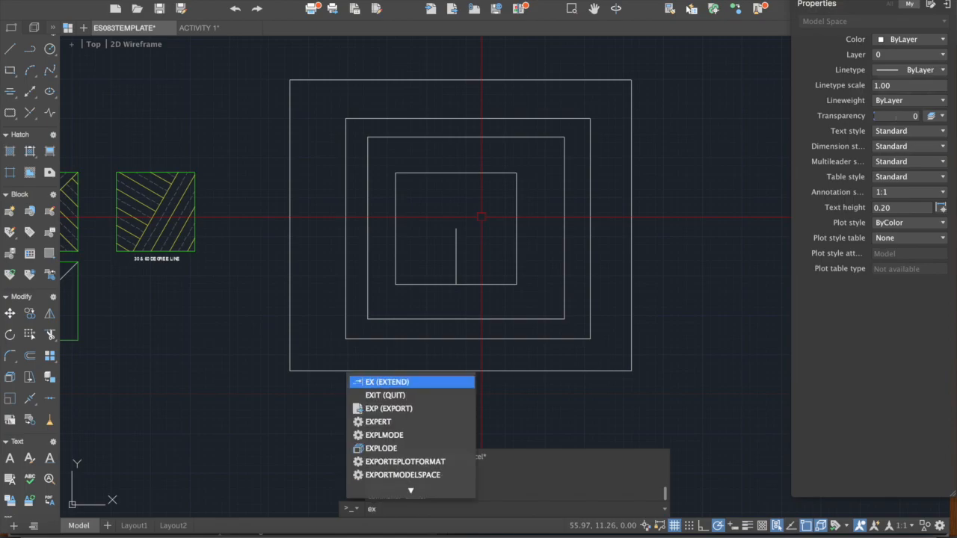
pyautogui.press('Return')
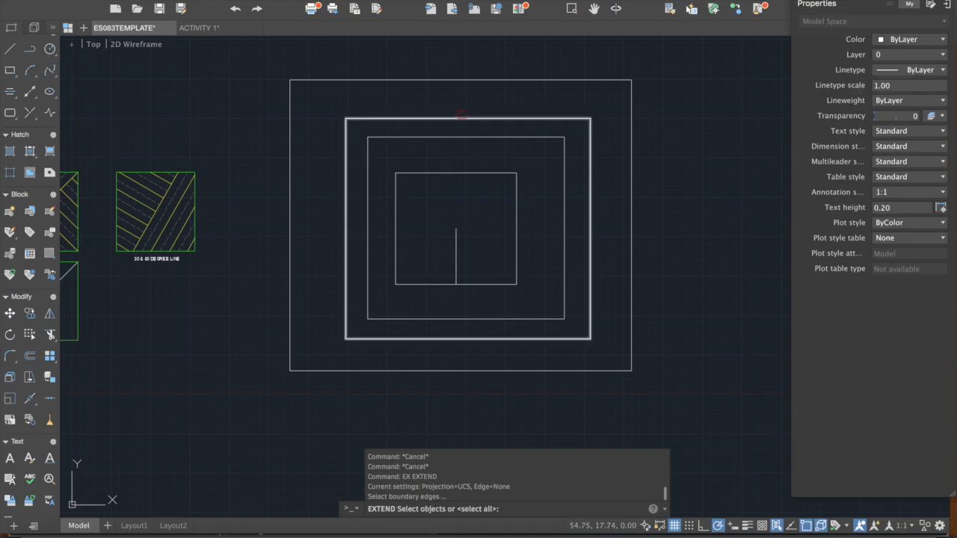
pyautogui.press('Escape')
pyautogui.press('Escape')
pyautogui.write('ex')
pyautogui.press('Return')
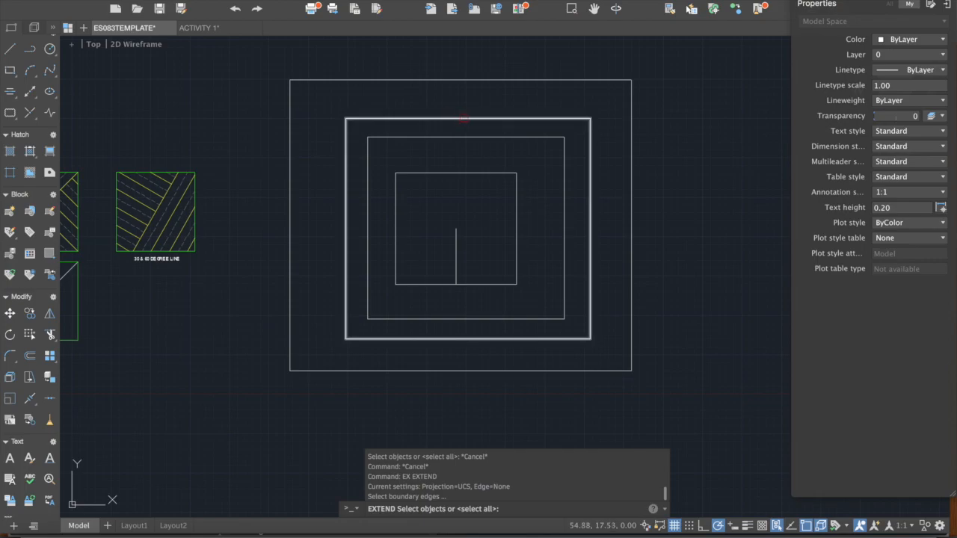
pyautogui.click(463, 118)
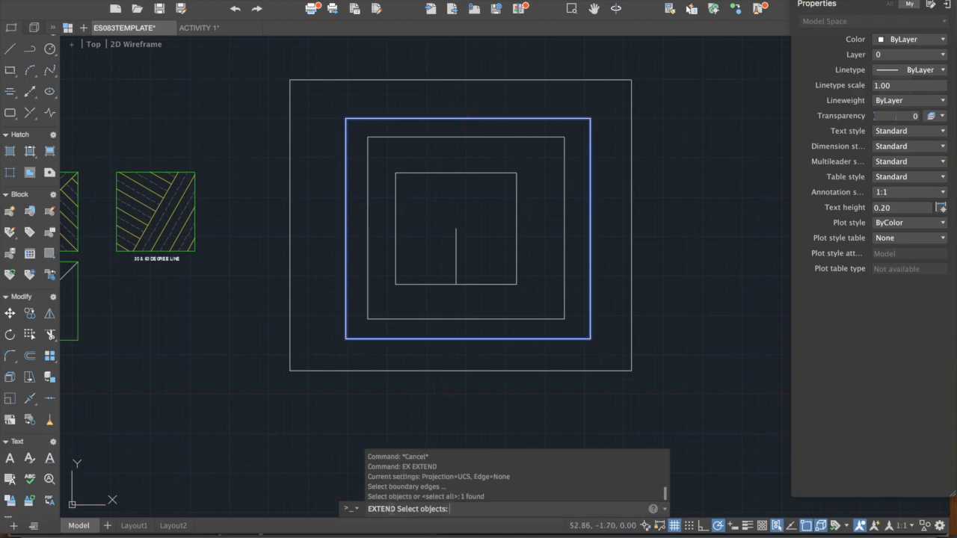
pyautogui.click(456, 258)
pyautogui.press('Escape')
pyautogui.press('Escape')
# Try to extend the vertical line with the third rectangle from the inside as the only boundary edge.
pyautogui.write('ex')
pyautogui.press('Return')
pyautogui.click(470, 118)
pyautogui.press('Return')
pyautogui.click(454, 241)
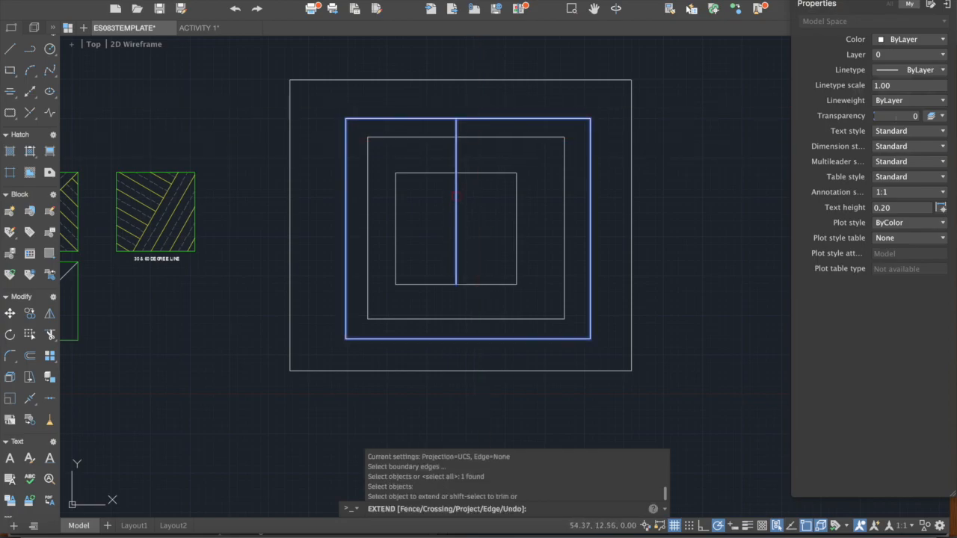
pyautogui.click(455, 119)
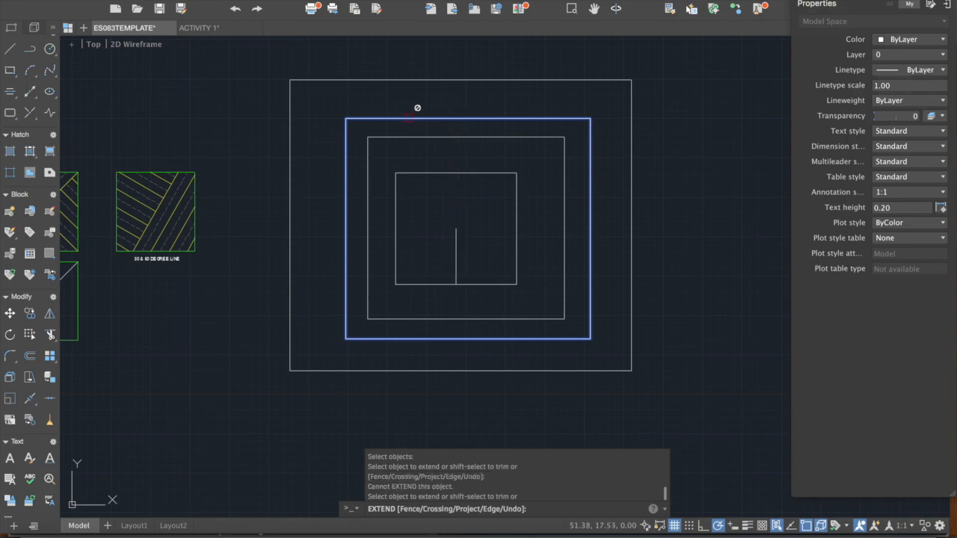
pyautogui.press('Escape')
pyautogui.press('Escape')
# Extend the vertical line up to the third rectangle's upper edge, selecting only that rectangle as the boundary.
pyautogui.write('ex')
pyautogui.press('Return')
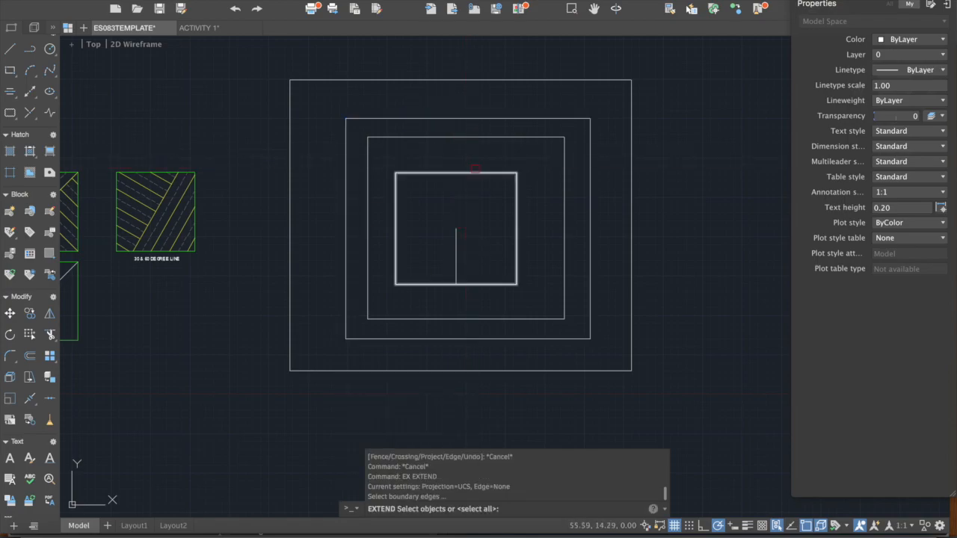
pyautogui.click(480, 117)
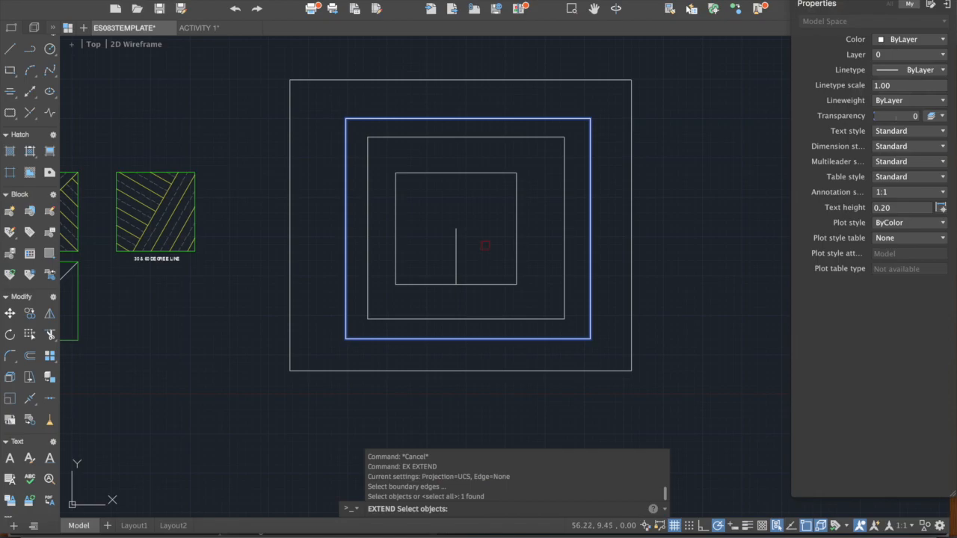
pyautogui.press('Return')
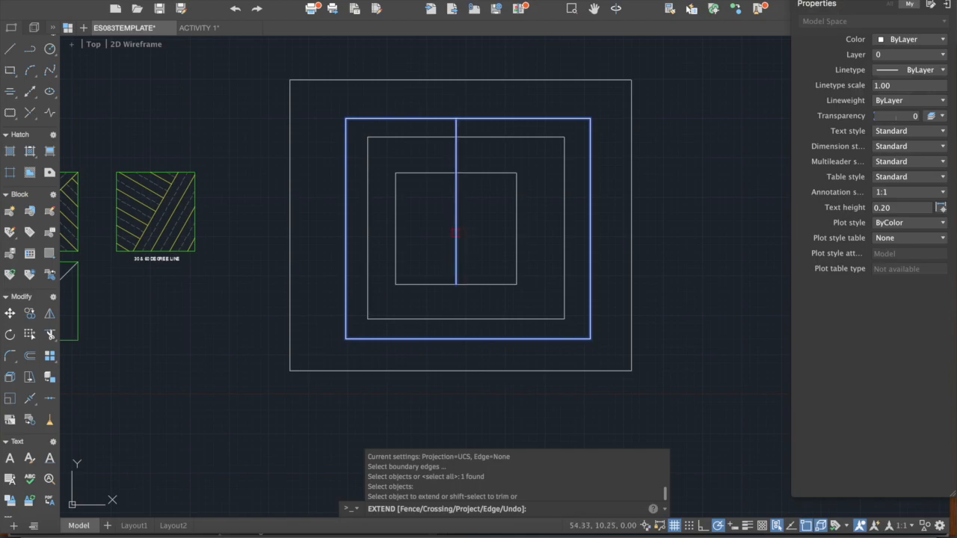
pyautogui.click(455, 234)
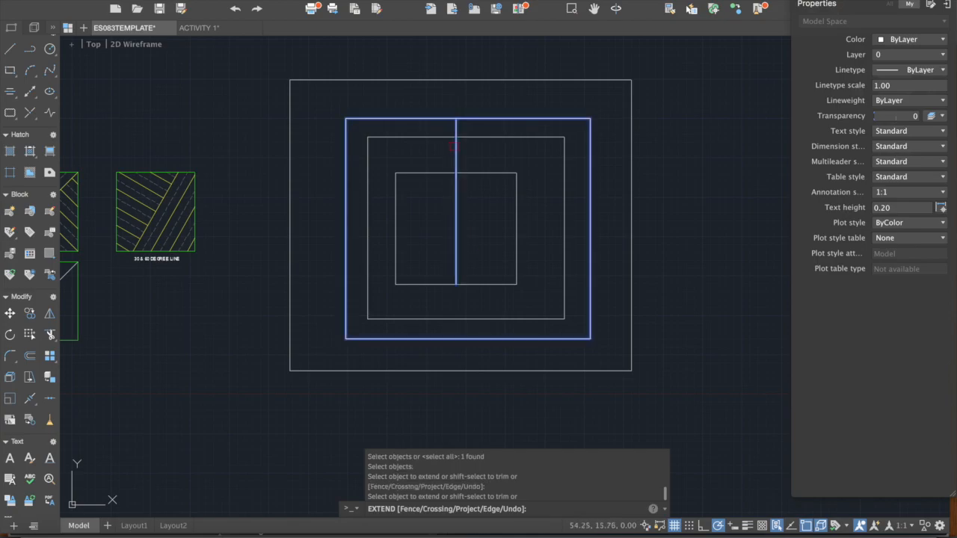
pyautogui.click(453, 234)
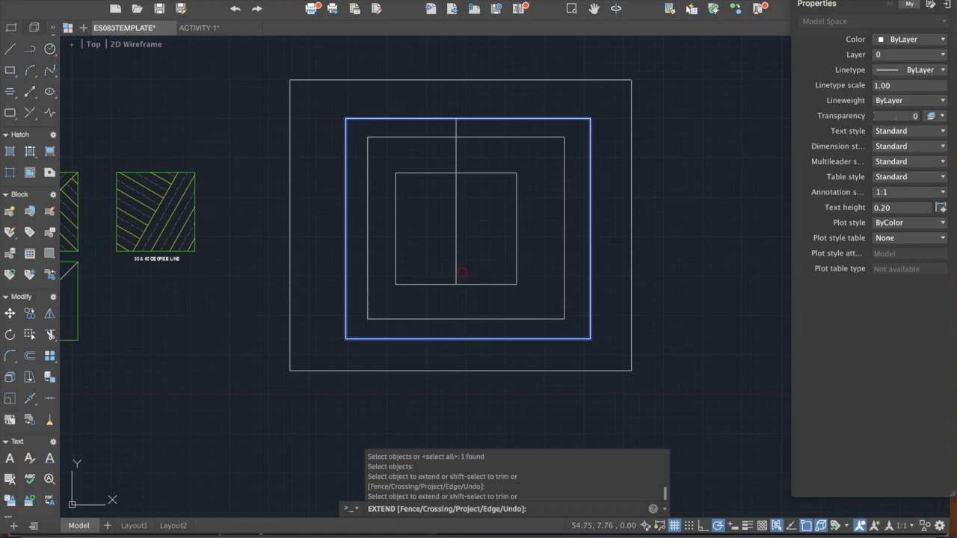
# Extend the lower end of the vertical line down to the third rectangle's lower edge.
pyautogui.click(532, 119)
pyautogui.click(494, 118)
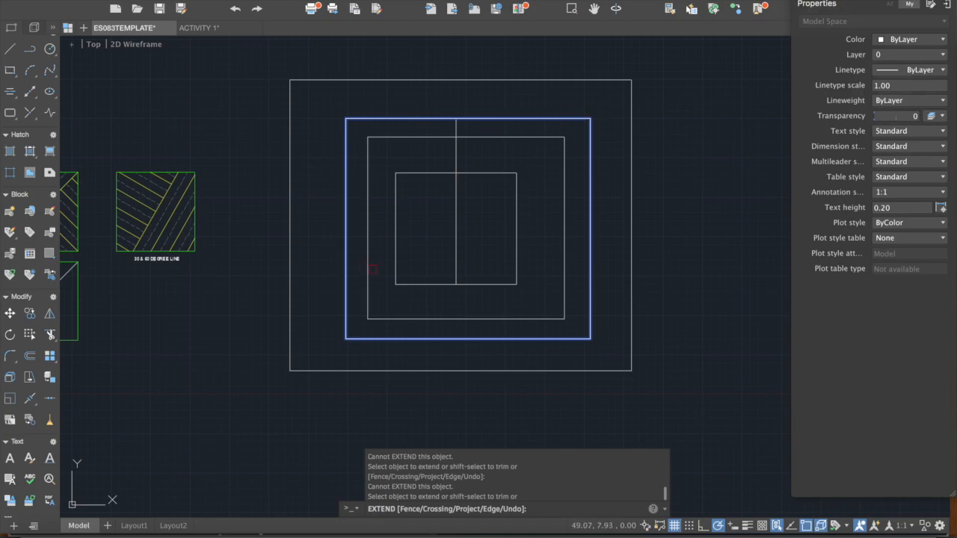
pyautogui.click(457, 271)
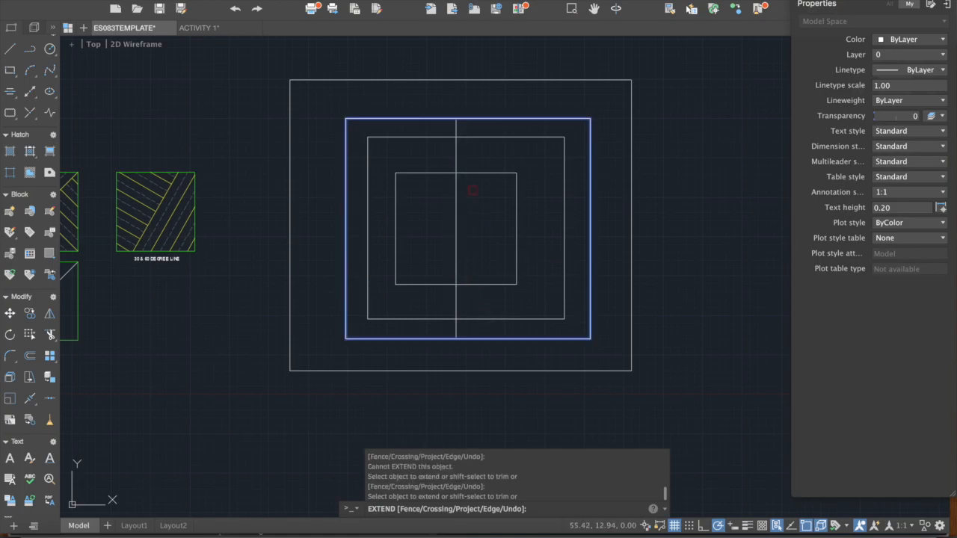
pyautogui.click(469, 112)
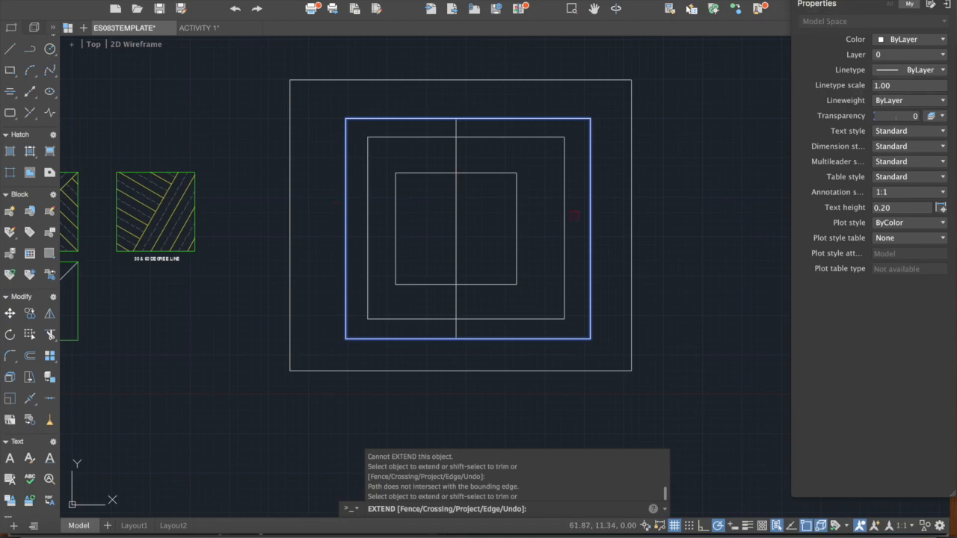
# Leave the Extend command and undo the vertical line's extensions to the third rectangle.
pyautogui.press('Escape')
pyautogui.press('super+z')
pyautogui.press('super+z')
pyautogui.press('super+z')
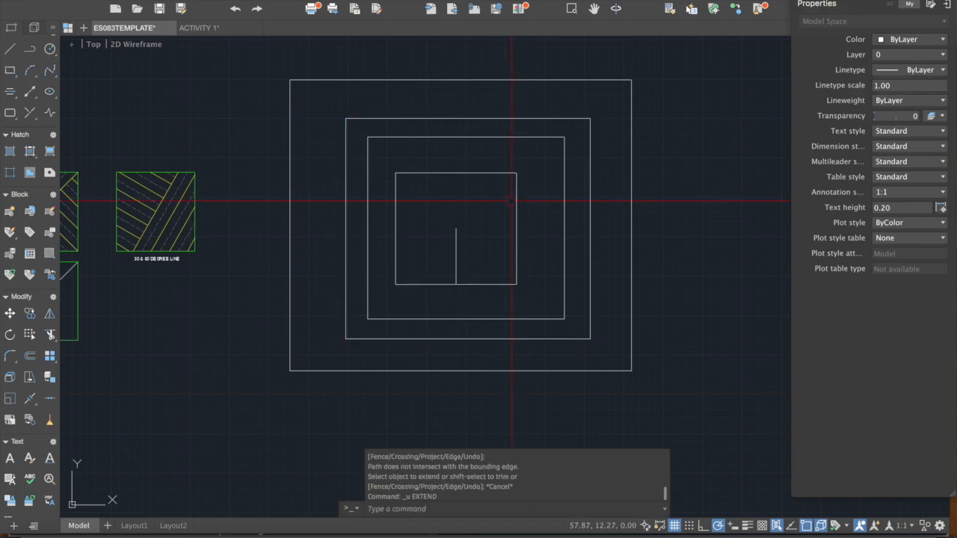
pyautogui.click(472, 227)
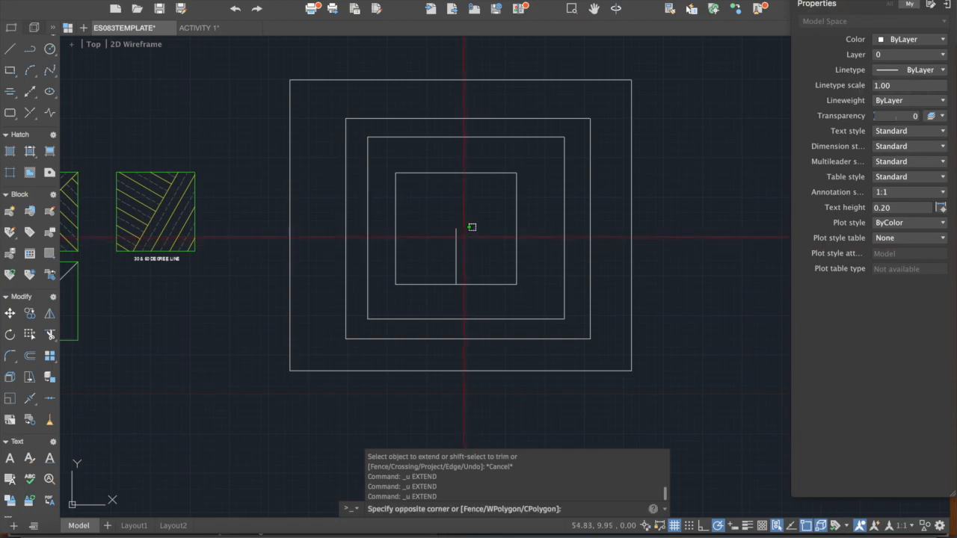
pyautogui.click(443, 233)
pyautogui.press('Escape')
pyautogui.press('Escape')
pyautogui.click(474, 243)
pyautogui.click(430, 223)
pyautogui.press('Escape')
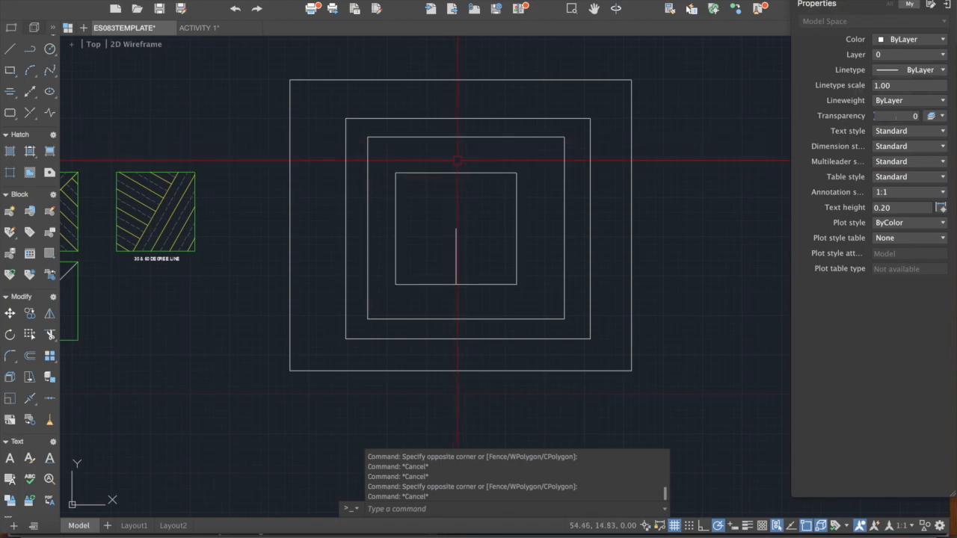
# Extend the vertical line up to the innermost rectangle's upper edge, accepting all objects as boundary edges.
pyautogui.write('ex')
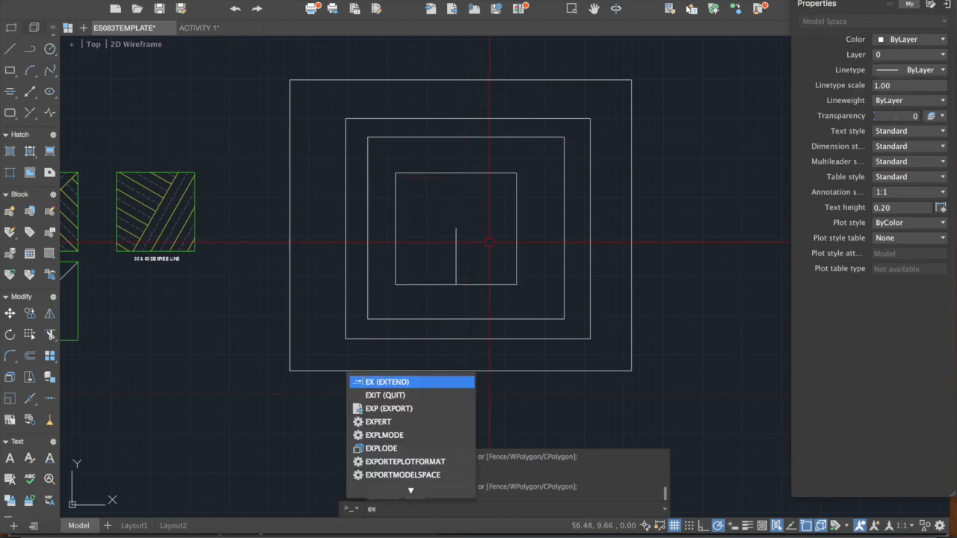
pyautogui.press('Return')
pyautogui.press('Return')
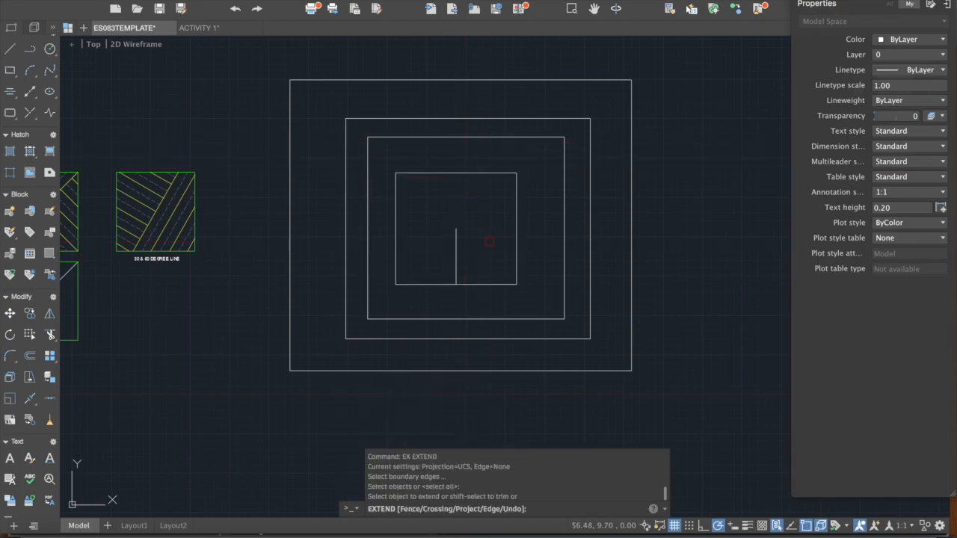
pyautogui.click(458, 234)
# Extend the vertical line's upper end past the second rectangle to the third rectangle's upper edge.
pyautogui.click(498, 174)
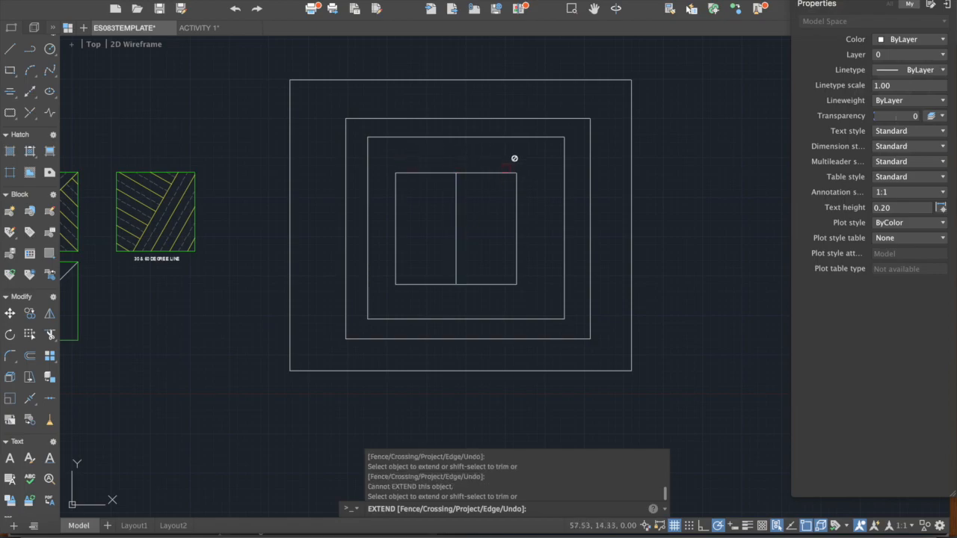
pyautogui.click(487, 172)
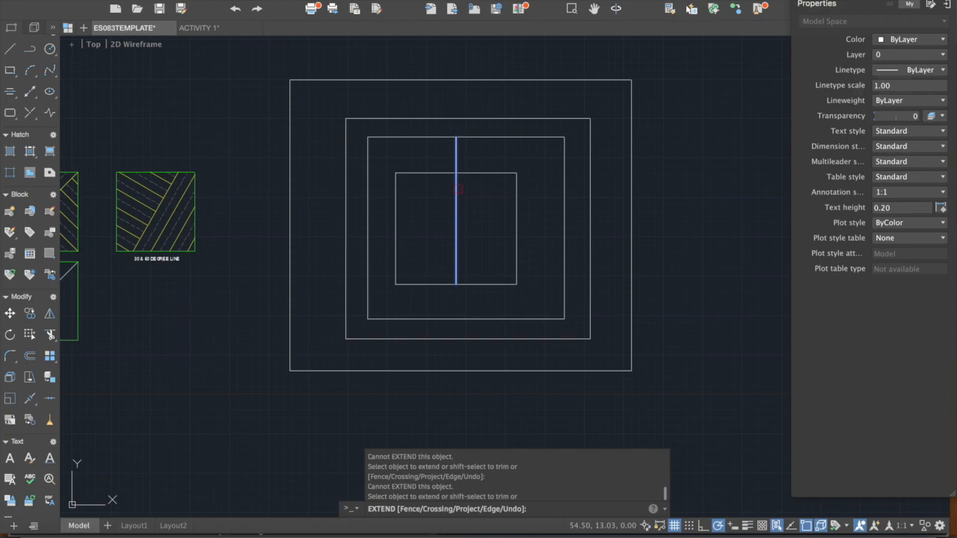
pyautogui.click(456, 184)
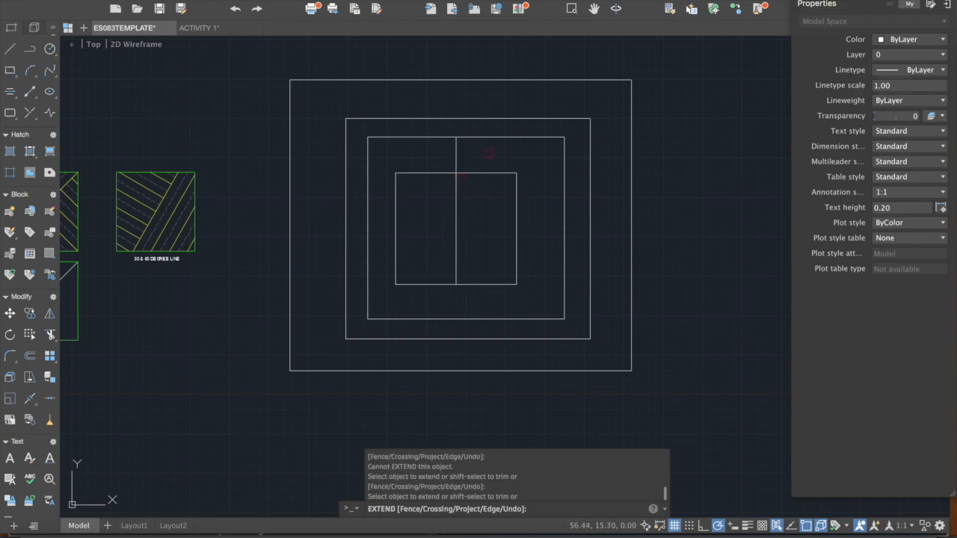
pyautogui.click(513, 137)
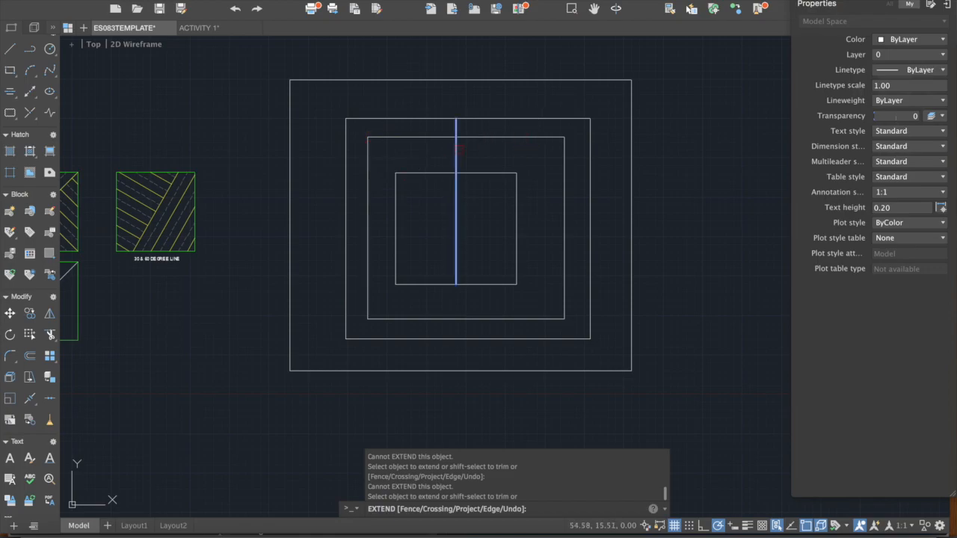
pyautogui.click(459, 150)
# Extend the vertical line's upper end to the upper edge of the outermost rectangle.
pyautogui.click(491, 118)
pyautogui.moveTo(488, 116); pyautogui.dragTo(472, 143, button='middle')
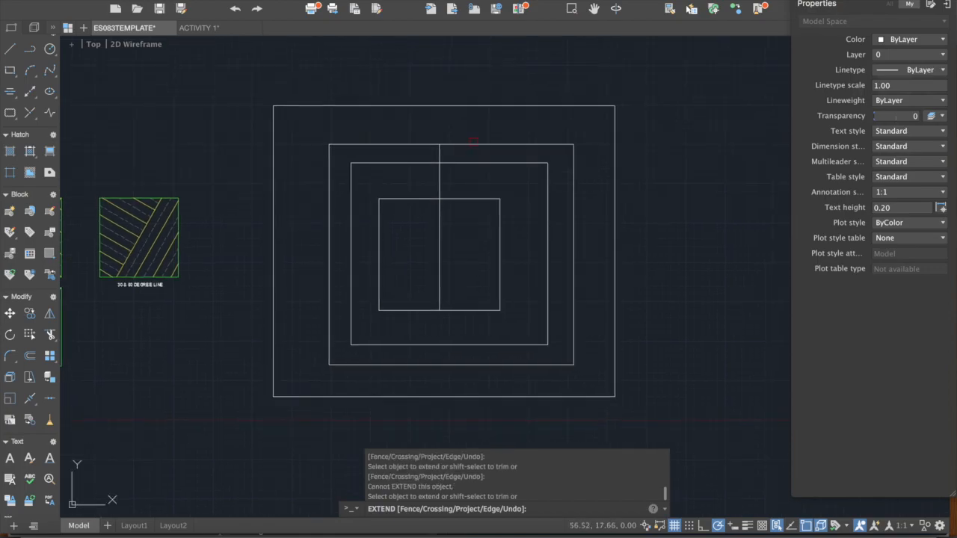
pyautogui.click(429, 142)
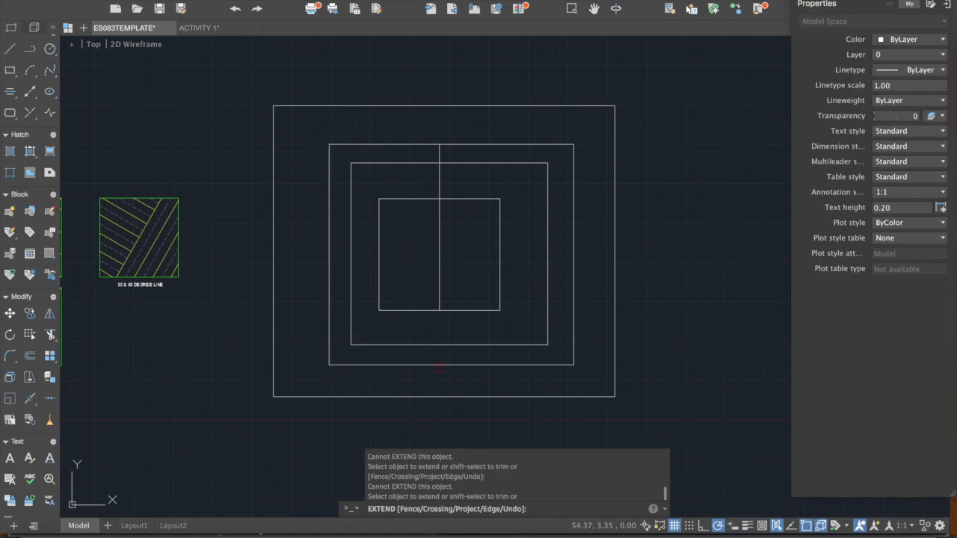
pyautogui.click(575, 354)
pyautogui.click(441, 152)
pyautogui.click(328, 101)
# Try to extend the vertical line upward beyond the outermost rectangle.
pyautogui.moveTo(470, 113); pyautogui.dragTo(465, 133, button='middle')
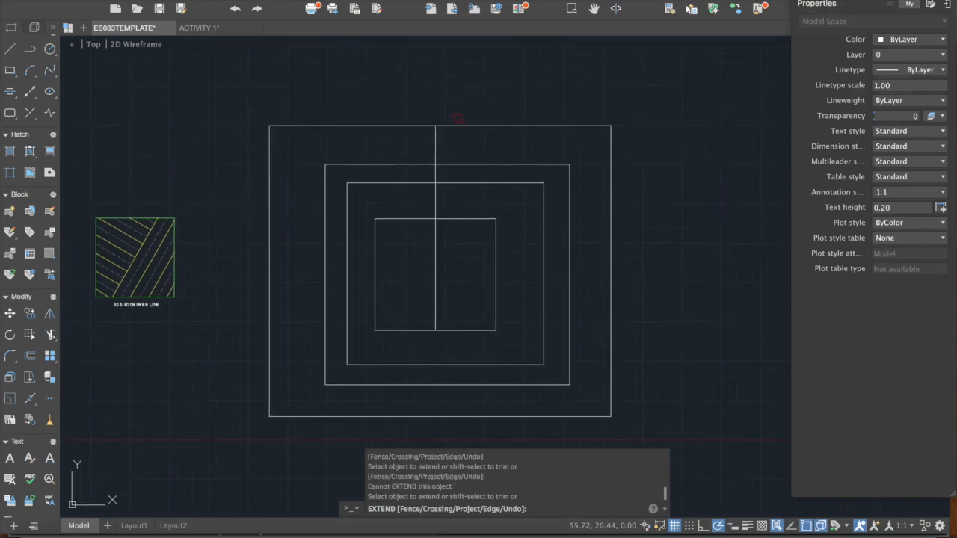
pyautogui.click(439, 134)
pyautogui.click(440, 135)
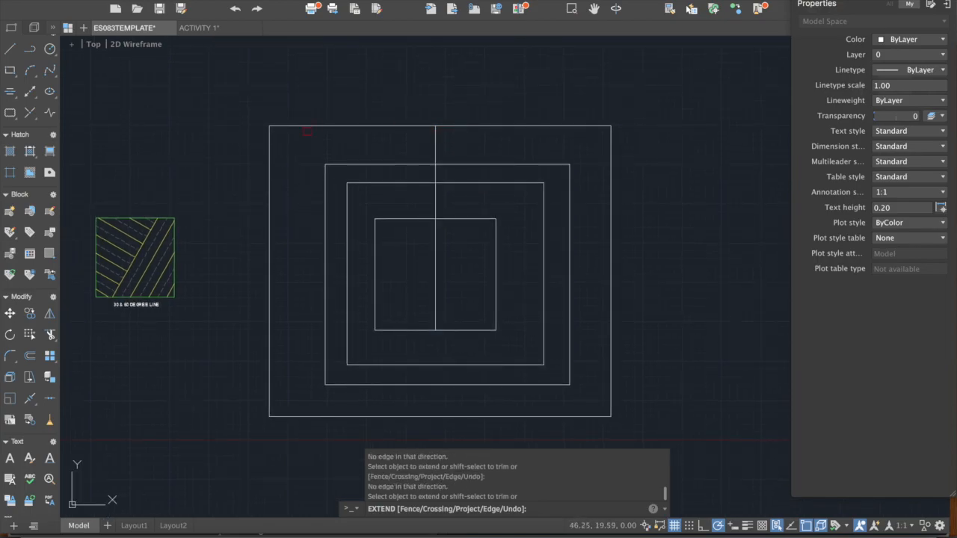
# Try to extend one of the closed nested rectangles.
pyautogui.scroll(-2, 319, 152)
pyautogui.click(323, 160)
pyautogui.moveTo(328, 163); pyautogui.dragTo(405, 243, button='middle')
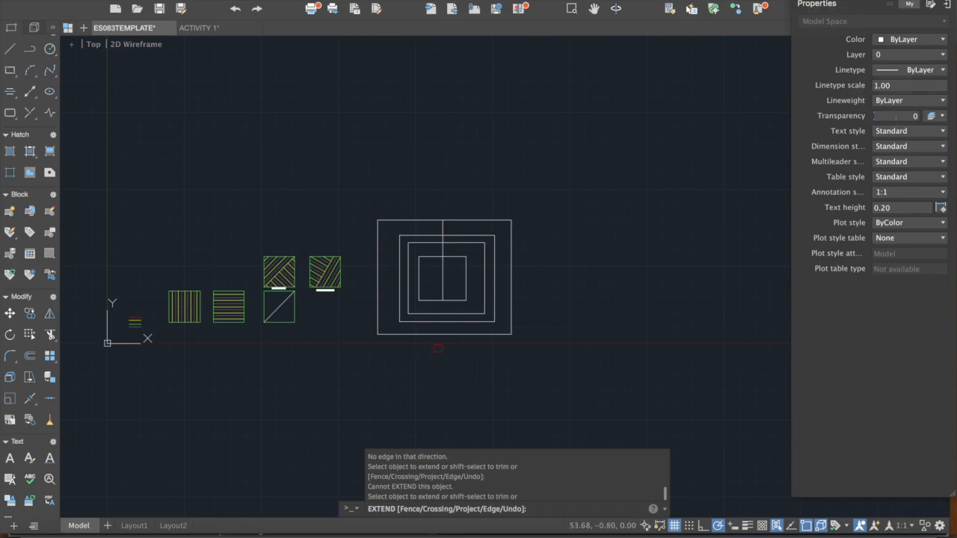
# Extend the vertical line's lower end past the second and third rectangles to the outermost rectangle's lower edge.
pyautogui.scroll(2, 446, 338)
pyautogui.scroll(-1, 443, 179)
pyautogui.moveTo(443, 168); pyautogui.dragTo(430, 233, button='middle')
pyautogui.click(441, 286)
pyautogui.scroll(2, 442, 285)
pyautogui.click(420, 278)
pyautogui.click(418, 308)
pyautogui.click(418, 331)
pyautogui.scroll(-3, 438, 323)
pyautogui.moveTo(435, 322); pyautogui.dragTo(401, 239, button='middle')
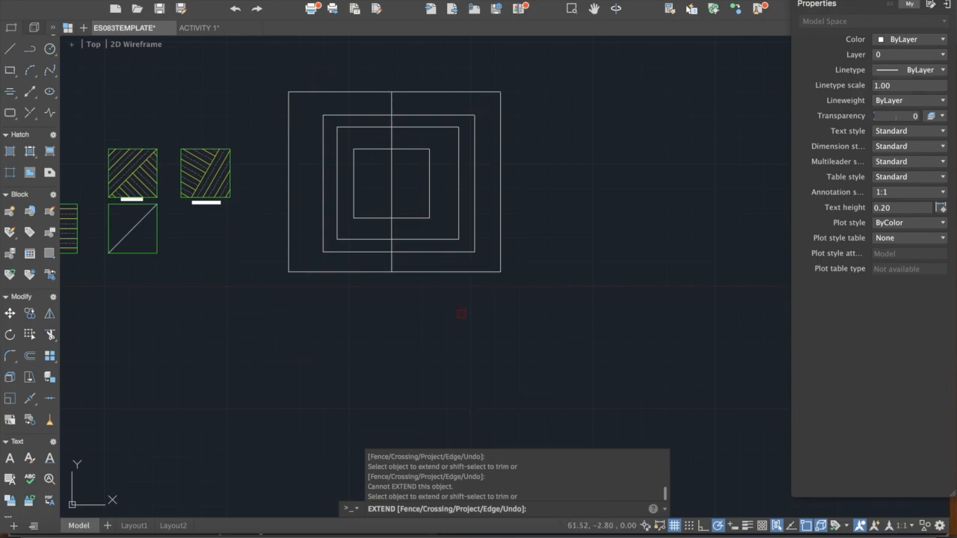
# Try to extend the edges of the closed inner rectangles.
pyautogui.click(463, 240)
pyautogui.click(411, 150)
pyautogui.click(411, 150)
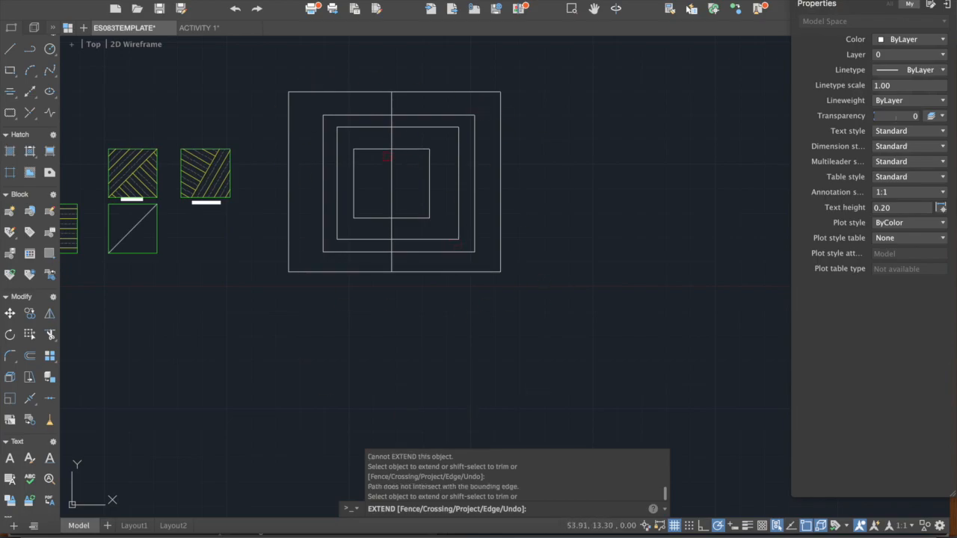
pyautogui.scroll(3, 427, 222)
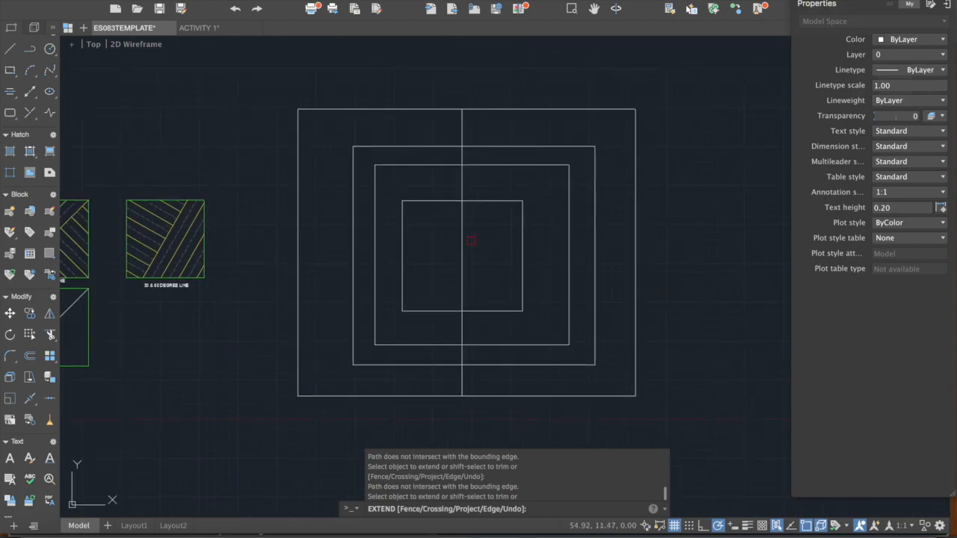
# Undo all extensions of the vertical line and end the Extend command.
pyautogui.press('super+z')
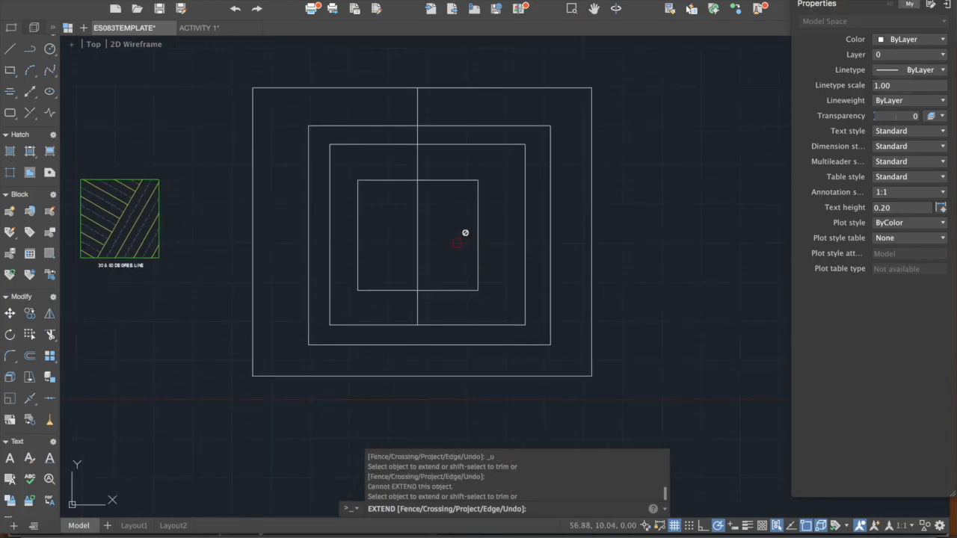
pyautogui.press('super+z')
pyautogui.press('super+z')
pyautogui.press('super+z')
pyautogui.press('super+z')
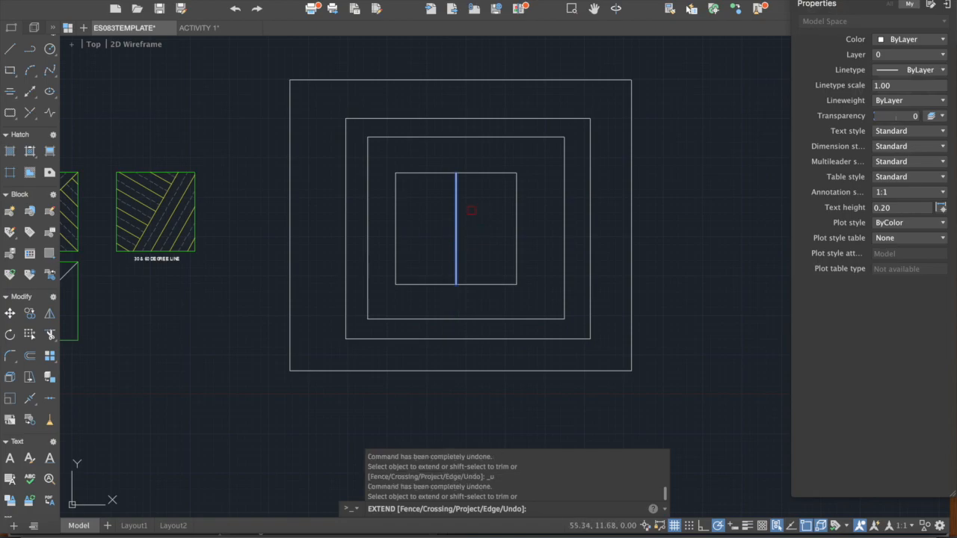
pyautogui.press('Escape')
pyautogui.press('Escape')
pyautogui.press('Escape')
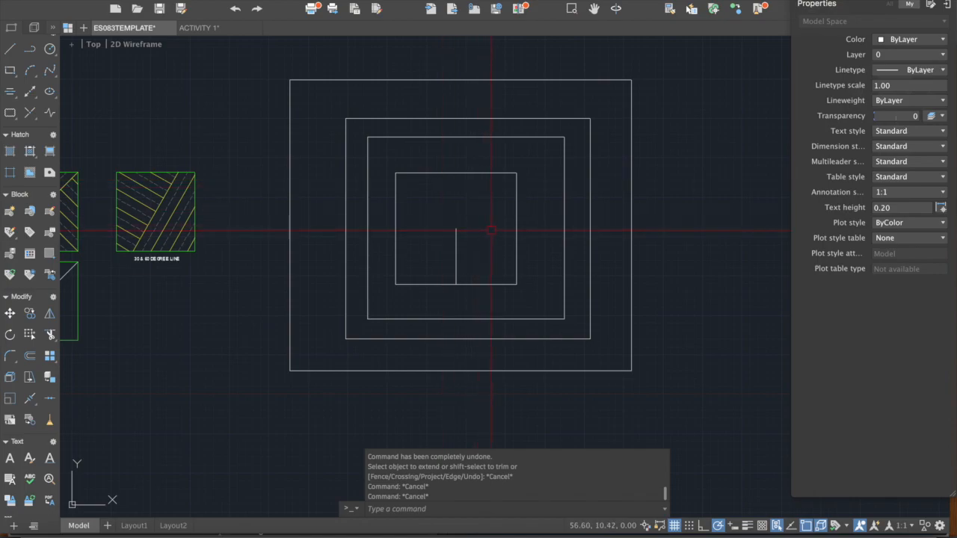
# Extend the vertical line's upper end to the third rectangle's upper edge, accepting all objects as boundary edges.
pyautogui.write('ex')
pyautogui.press('Return')
pyautogui.press('Return')
pyautogui.click(460, 225)
pyautogui.click(456, 177)
pyautogui.click(453, 179)
pyautogui.click(453, 148)
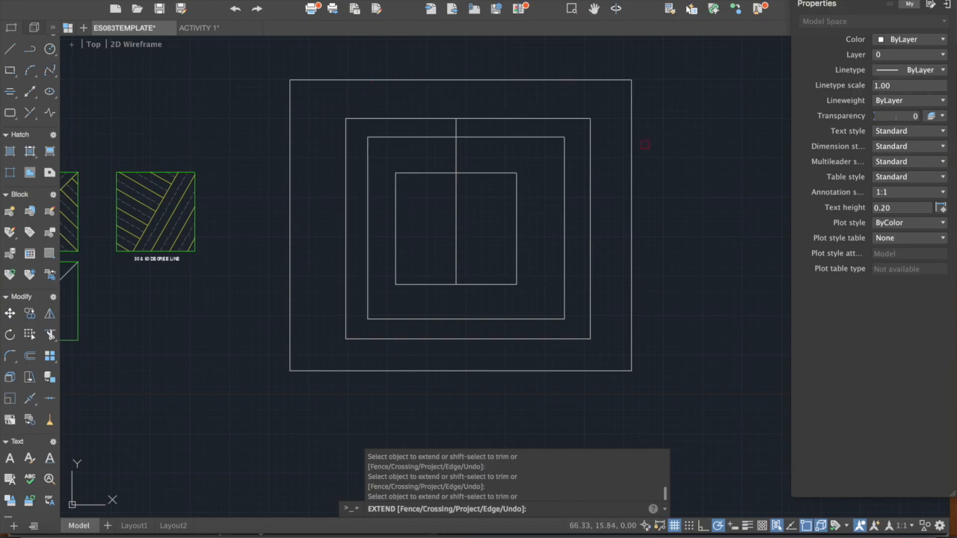
# Try to extend the outermost and innermost rectangles themselves, and leave the Extend command.
pyautogui.click(289, 198)
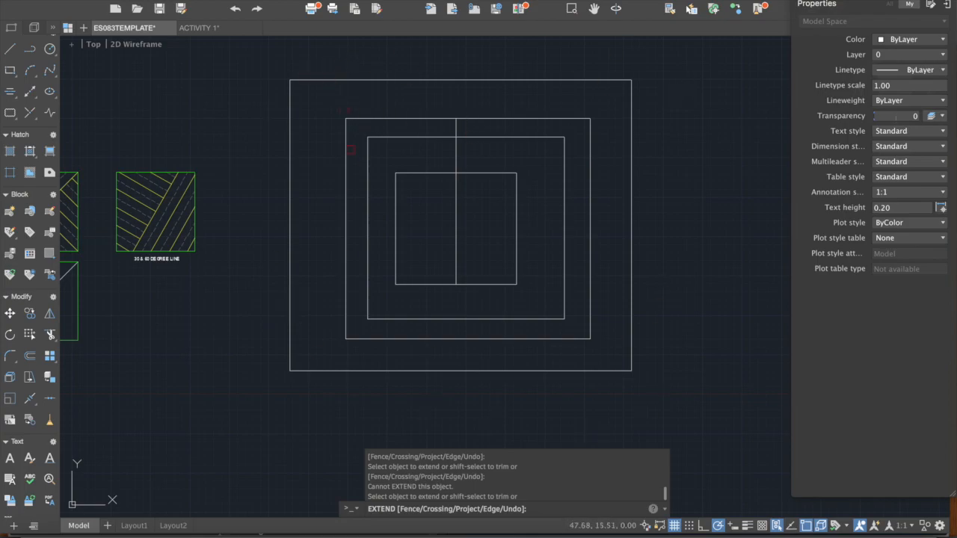
pyautogui.click(477, 173)
pyautogui.moveTo(476, 162); pyautogui.dragTo(594, 150, button='middle')
pyautogui.press('Escape')
pyautogui.press('Escape')
# Erase the four nested practice rectangles together with the vertical line.
pyautogui.scroll(-3, 567, 221)
pyautogui.moveTo(567, 221); pyautogui.dragTo(540, 249, button='middle')
pyautogui.press('Escape')
pyautogui.press('Escape')
pyautogui.click(718, 345)
pyautogui.click(516, 194)
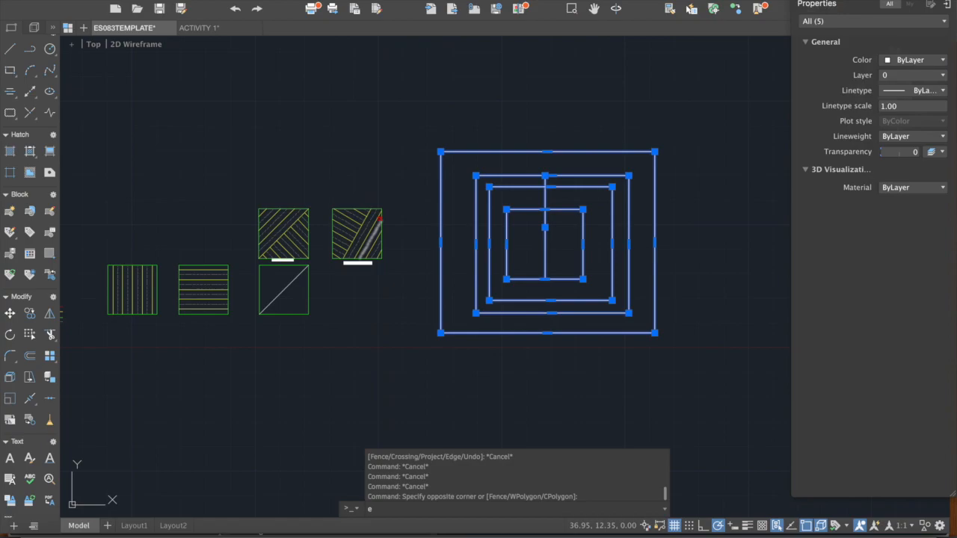
pyautogui.write('e')
pyautogui.press('Return')
# Draw a line from the midpoint of the diagonal to the lower-right corner of the square under the 45 DEGREE LINE sample.
pyautogui.scroll(2, 274, 303)
pyautogui.scroll(5, 385, 317)
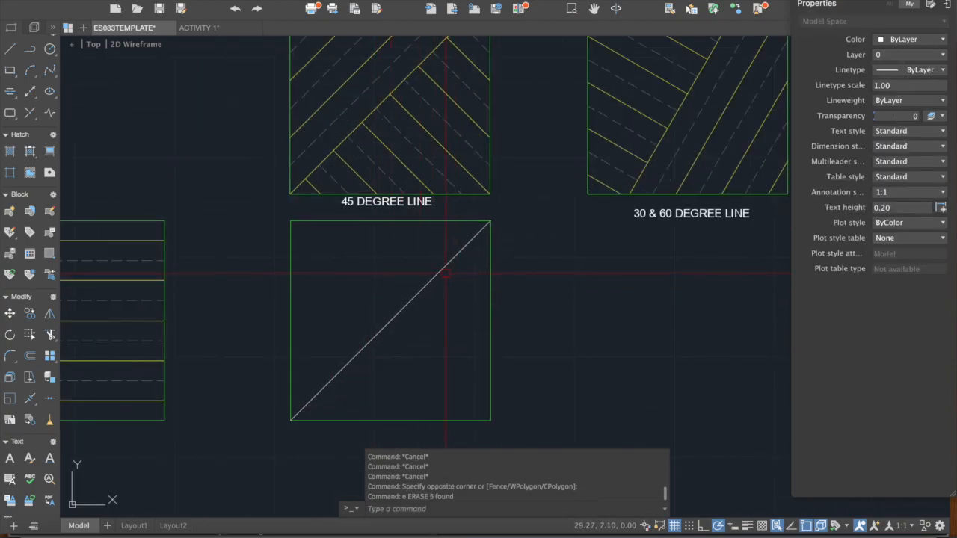
pyautogui.scroll(-3, 487, 300)
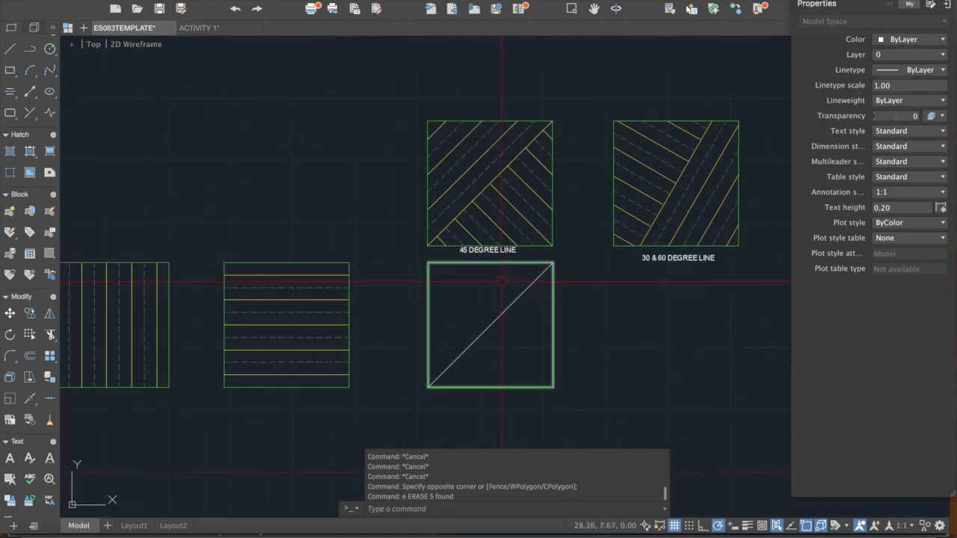
pyautogui.scroll(2, 508, 300)
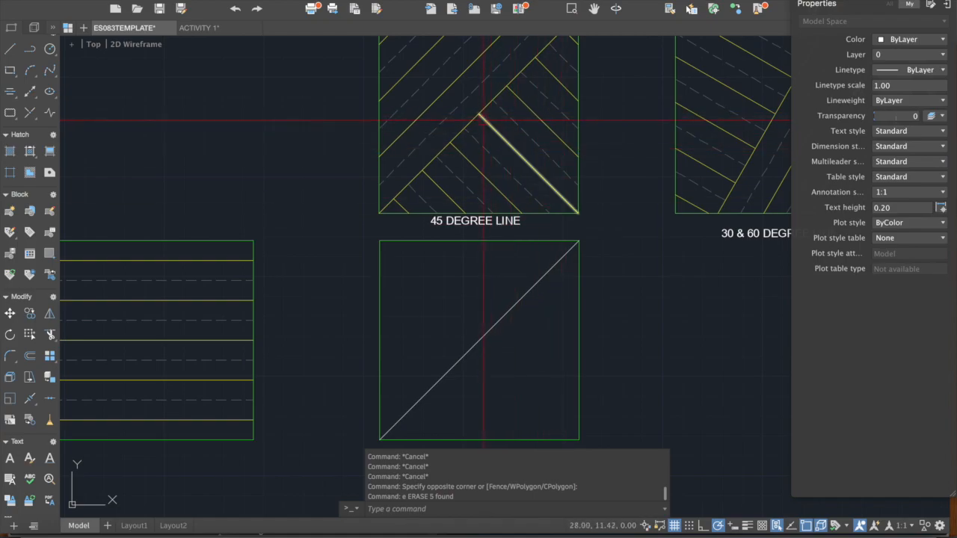
pyautogui.moveTo(491, 133); pyautogui.dragTo(477, 65, button='middle')
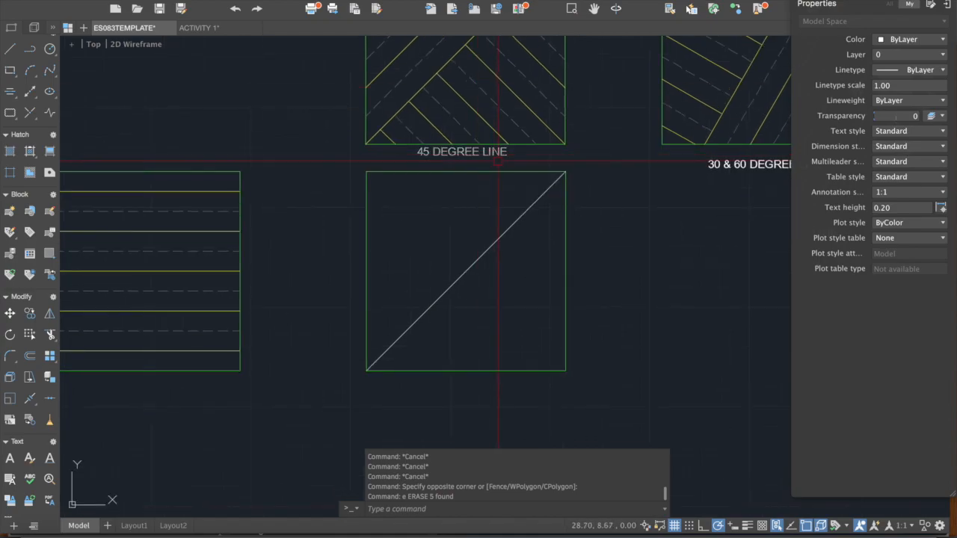
pyautogui.write('l')
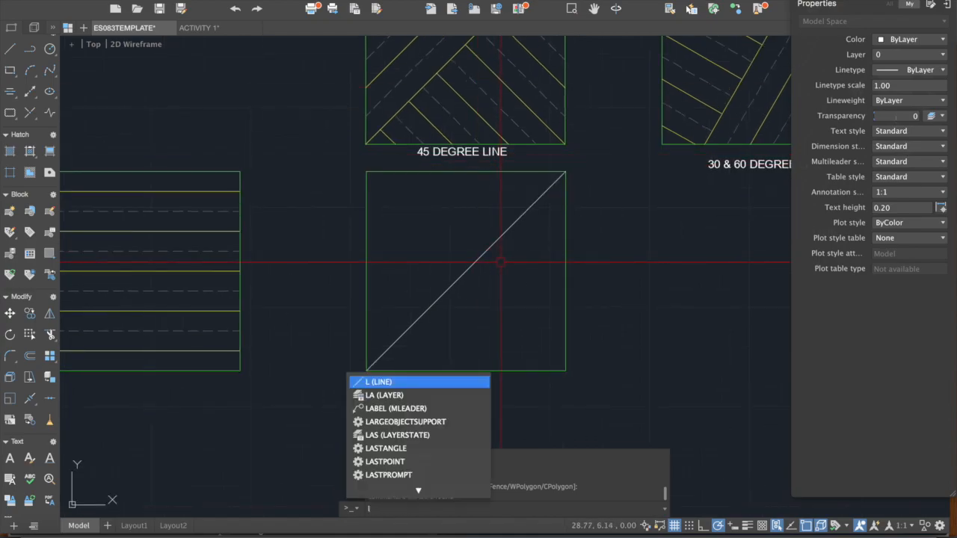
pyautogui.press('Escape')
pyautogui.press('Escape')
pyautogui.write('l')
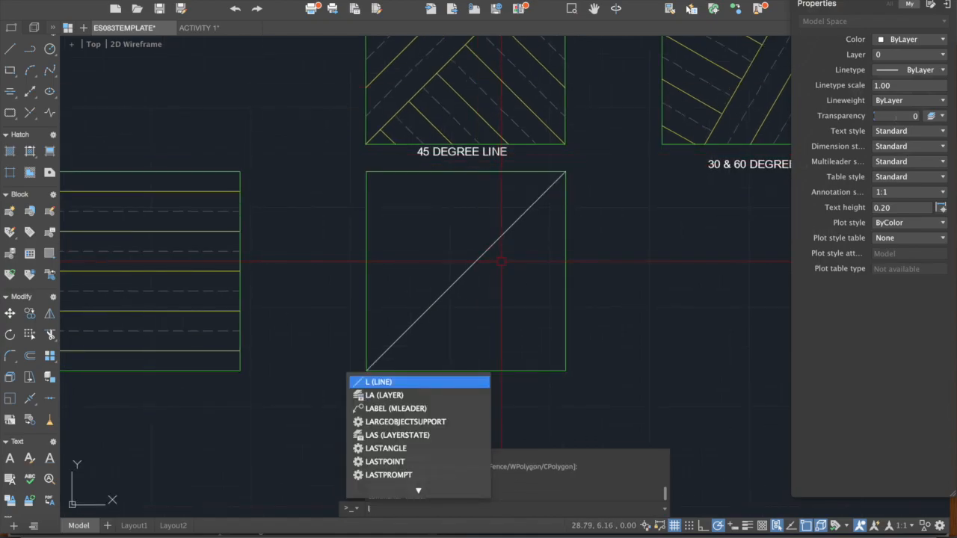
pyautogui.press('Return')
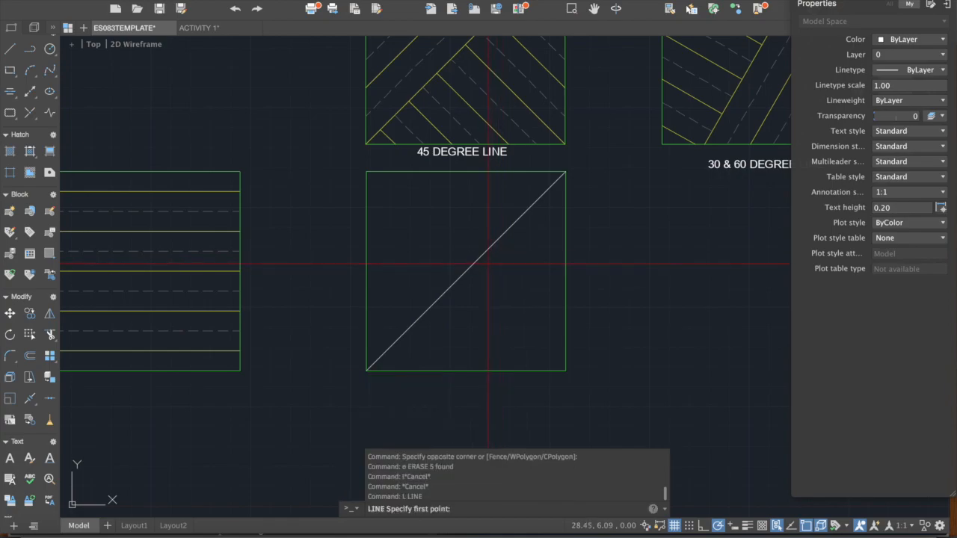
pyautogui.click(467, 271)
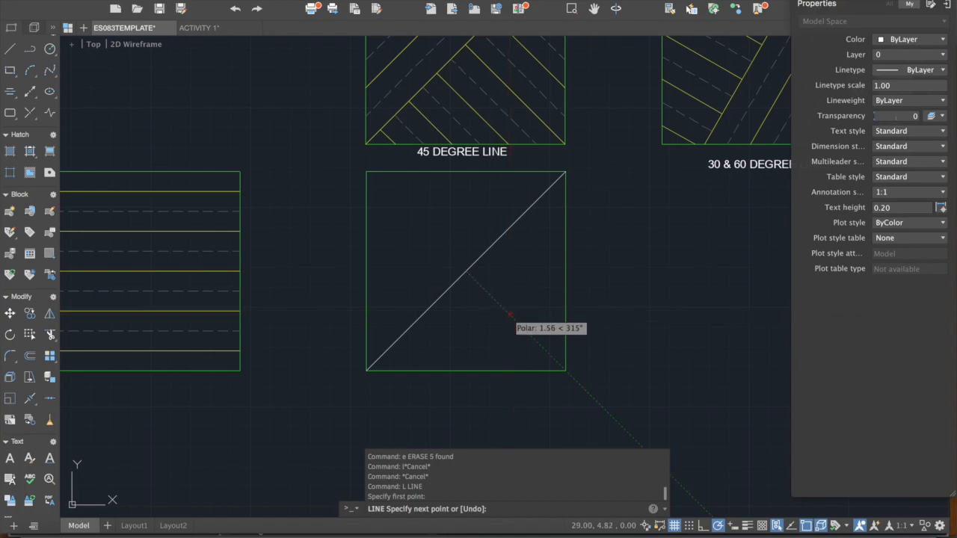
pyautogui.moveTo(507, 311); pyautogui.dragTo(490, 291, button='middle')
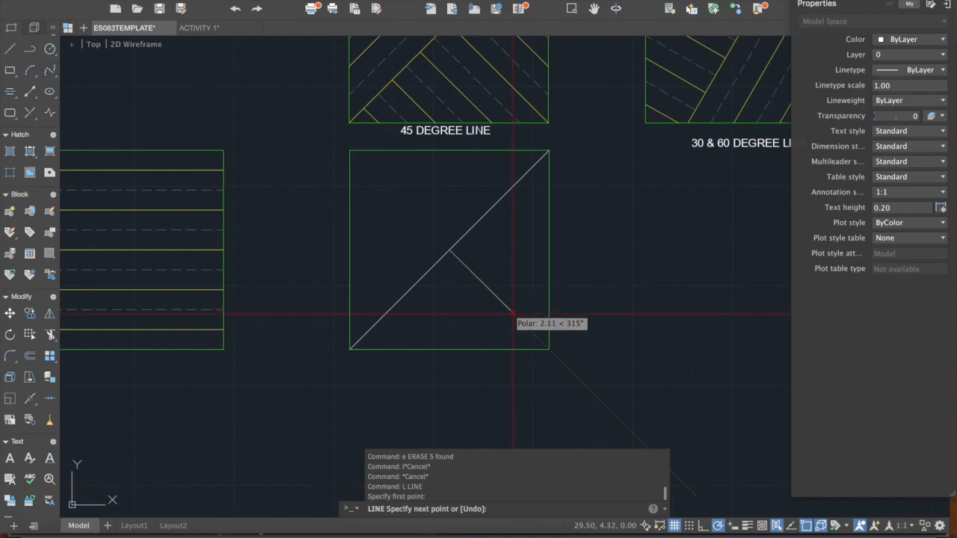
pyautogui.click(549, 350)
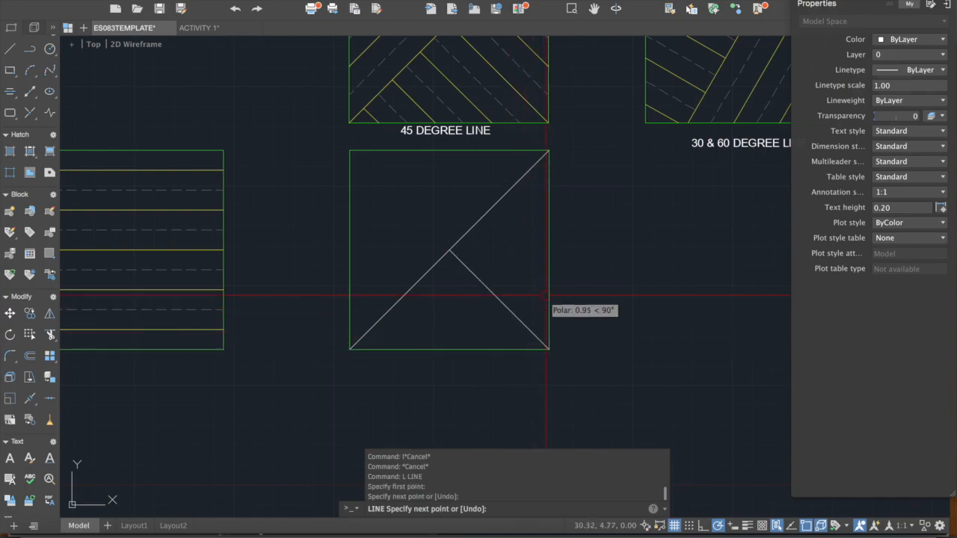
pyautogui.press('Return')
pyautogui.scroll(-2, 511, 267)
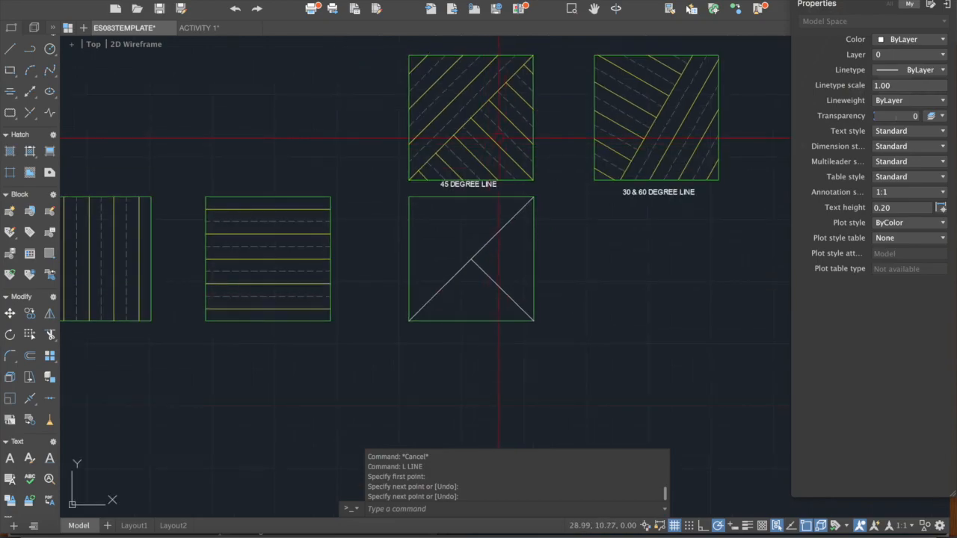
pyautogui.press('Escape')
# Examine the line spacing in the finished 45-degree sample and the neighbouring vertical and horizontal line squares.
pyautogui.scroll(2, 506, 272)
pyautogui.scroll(-2, 493, 272)
pyautogui.scroll(4, 479, 235)
pyautogui.scroll(-2, 479, 310)
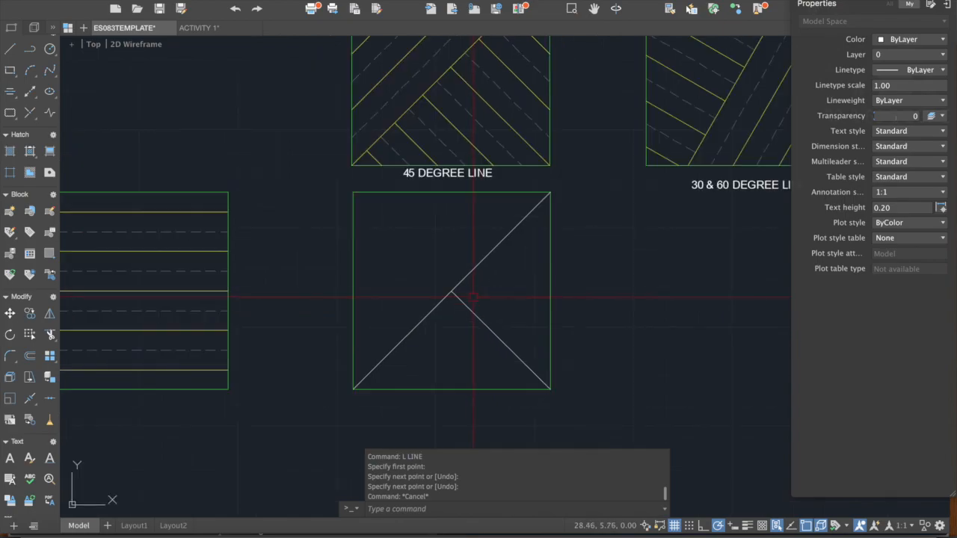
pyautogui.press('Escape')
pyautogui.scroll(-3, 480, 282)
pyautogui.scroll(3, 476, 207)
pyautogui.press('Escape')
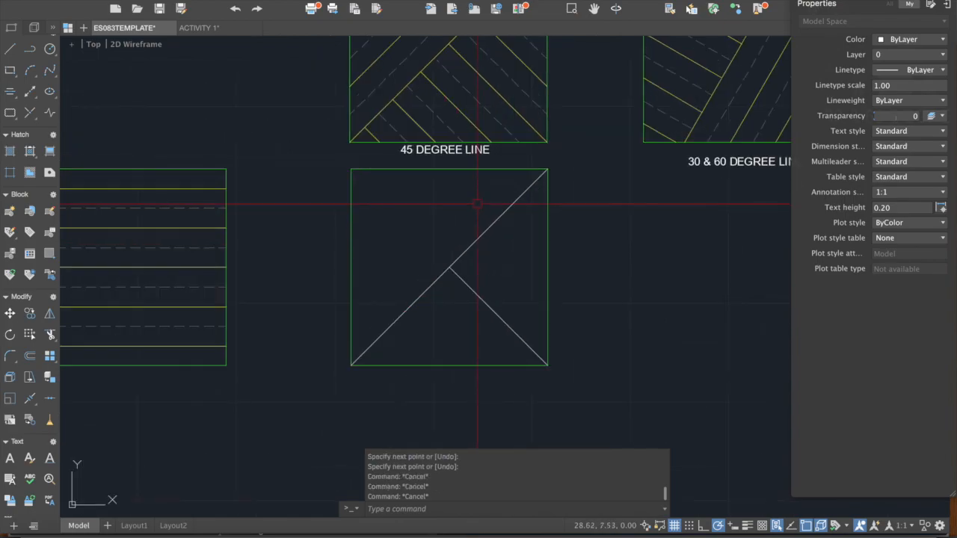
pyautogui.moveTo(478, 204); pyautogui.dragTo(466, 266, button='middle')
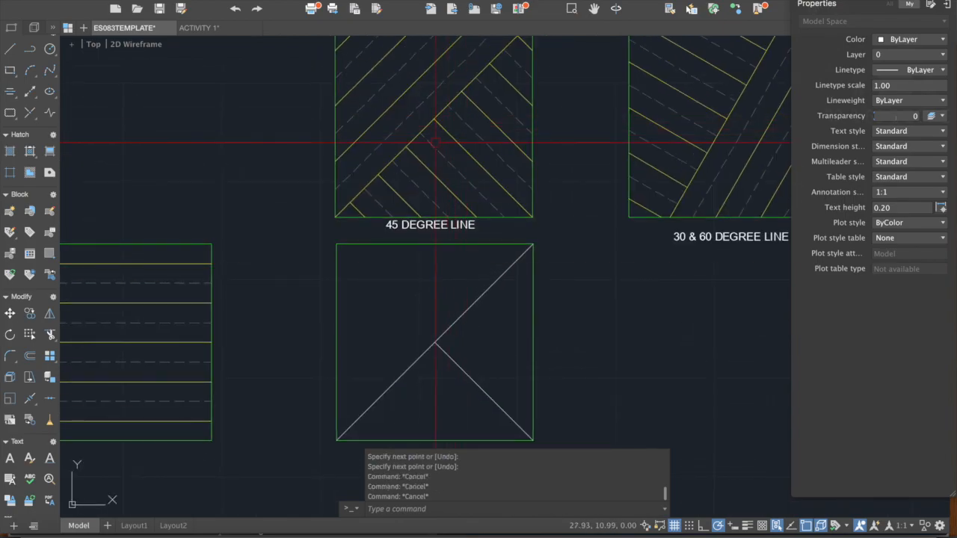
pyautogui.scroll(2, 442, 139)
pyautogui.scroll(-5, 442, 139)
pyautogui.moveTo(255, 214); pyautogui.dragTo(492, 229, button='middle')
pyautogui.scroll(5, 695, 217)
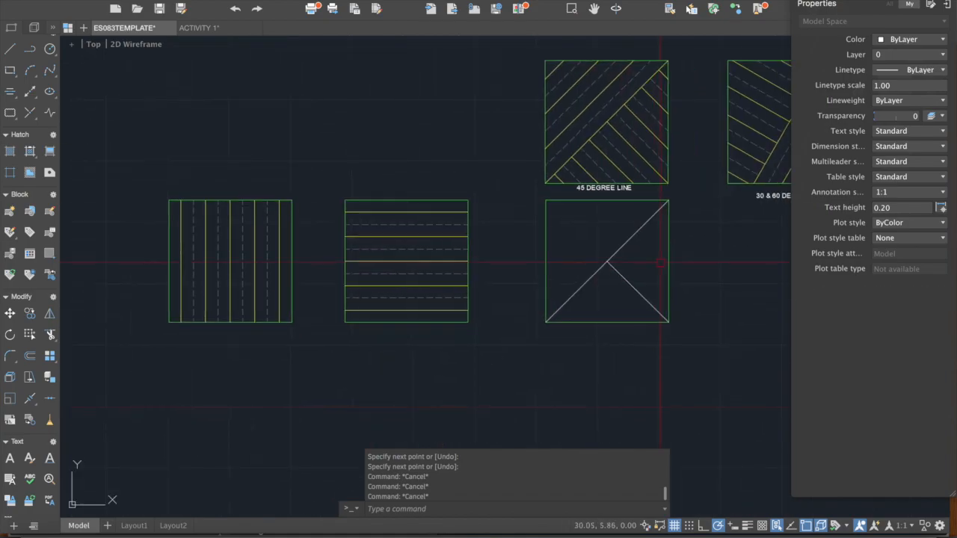
pyautogui.scroll(-3, 552, 249)
pyautogui.moveTo(576, 234)
pyautogui.mouseDown(button='middle')
pyautogui.moveTo(480, 249)
pyautogui.moveTo(537, 252)
pyautogui.mouseUp(button='middle')
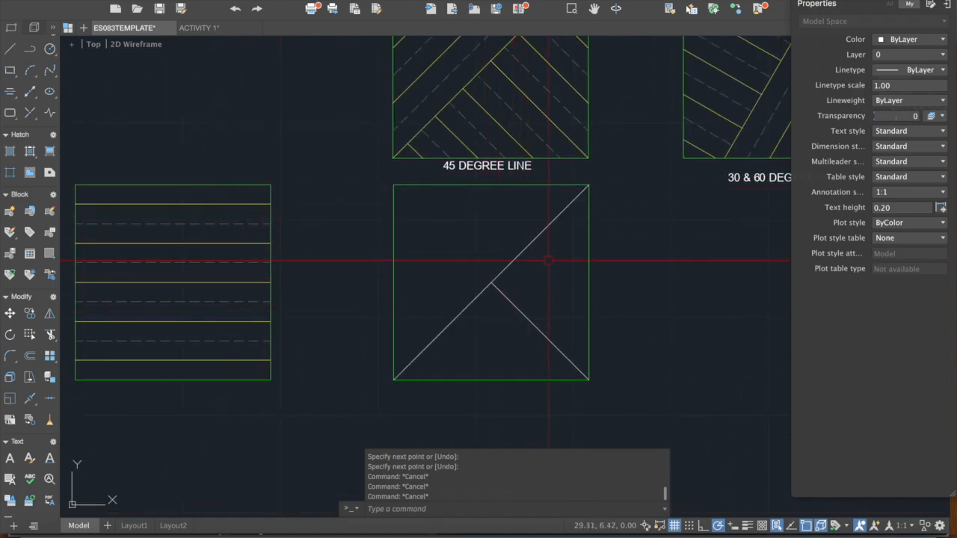
pyautogui.press('Escape')
pyautogui.press('Escape')
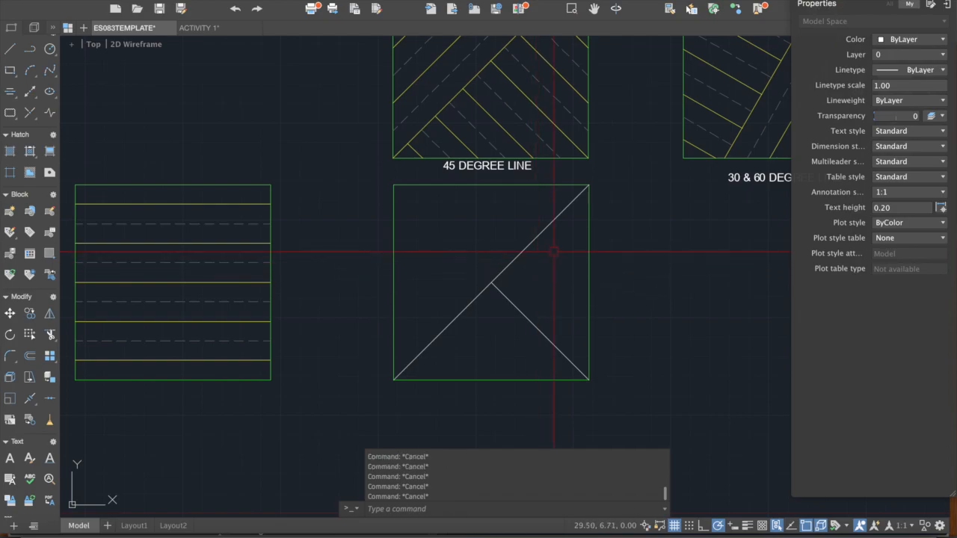
# Offset the square's full diagonal by 0.5 toward its upper-left corner.
pyautogui.write('o')
pyautogui.press('Return')
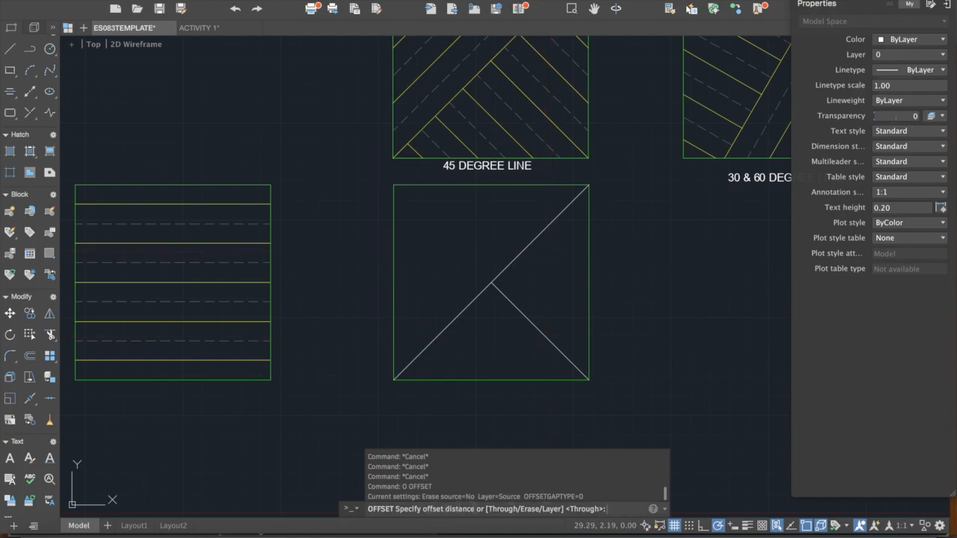
pyautogui.press('Return')
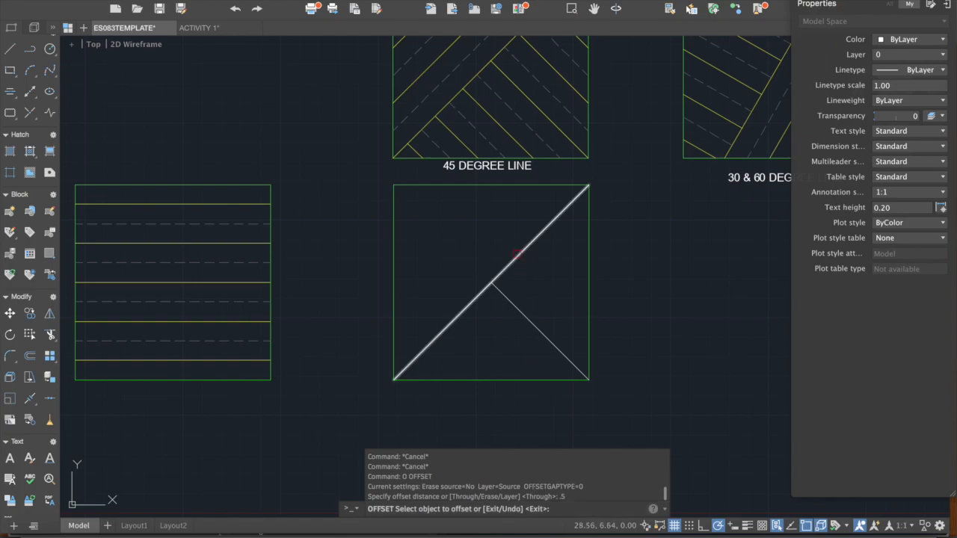
pyautogui.moveTo(515, 253); pyautogui.dragTo(495, 287, button='middle')
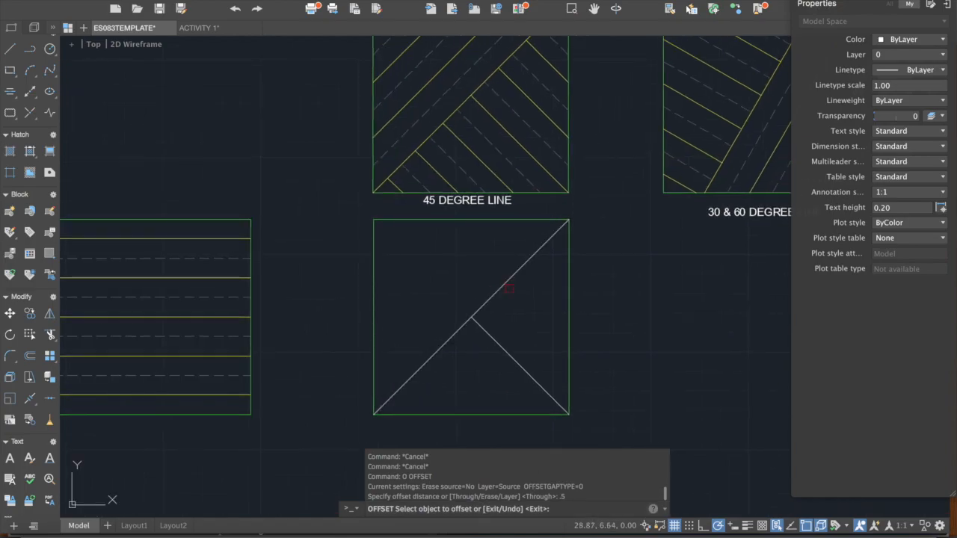
pyautogui.moveTo(456, 247)
pyautogui.mouseDown(button='middle')
pyautogui.moveTo(451, 254)
pyautogui.moveTo(466, 271)
pyautogui.mouseUp(button='middle')
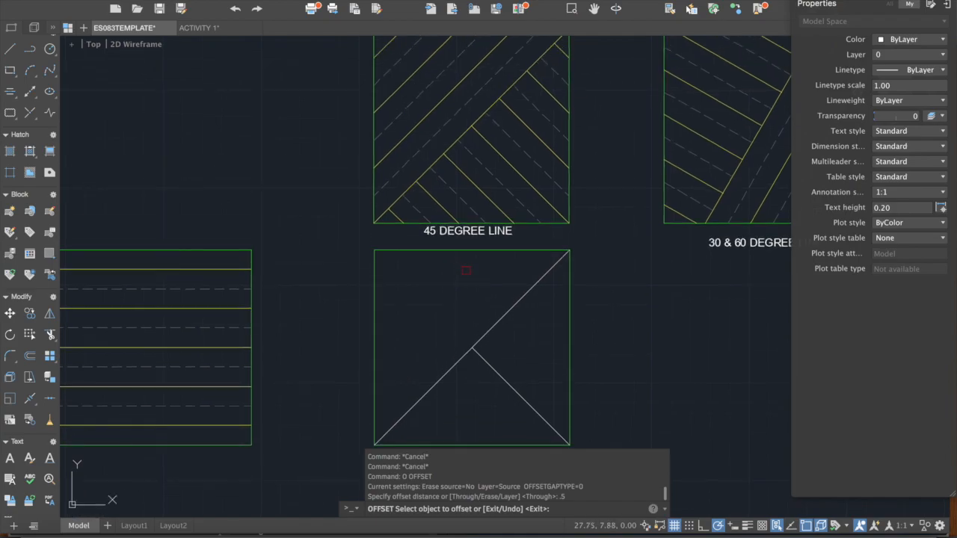
pyautogui.click(499, 320)
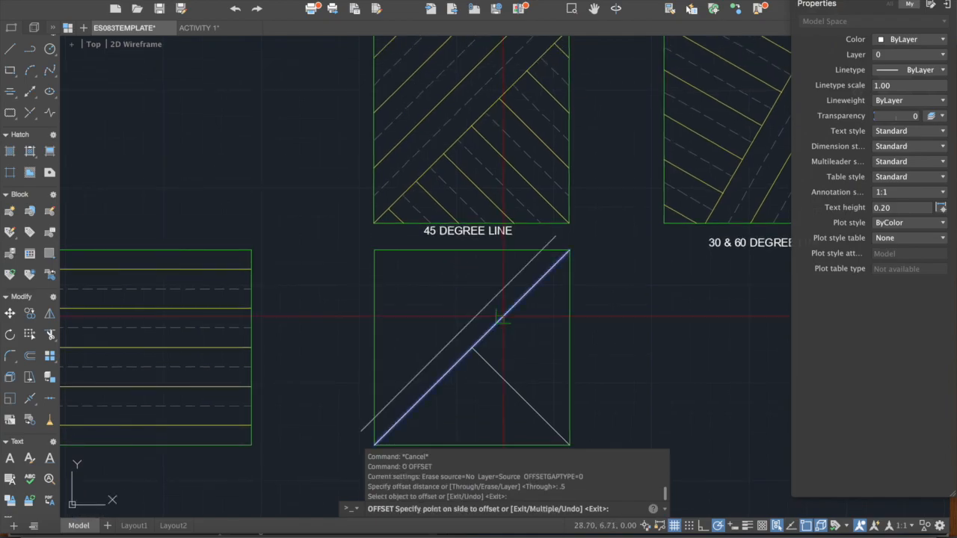
pyautogui.click(463, 290)
# Offset each newest parallel line by the same distance toward the upper-left corner, adding five more lines.
pyautogui.click(487, 307)
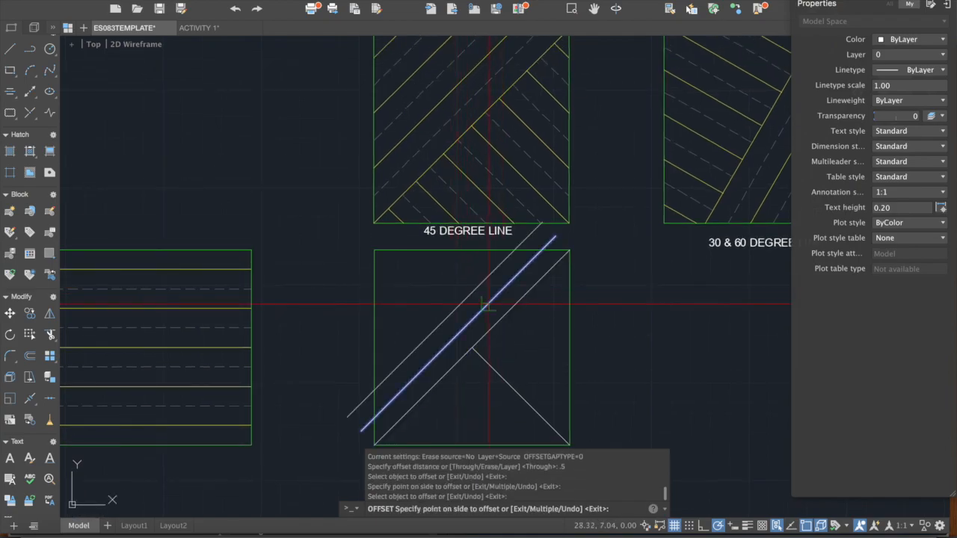
pyautogui.click(434, 277)
pyautogui.click(464, 301)
pyautogui.click(442, 284)
pyautogui.click(441, 296)
pyautogui.click(425, 273)
pyautogui.click(430, 277)
pyautogui.click(419, 268)
pyautogui.click(408, 273)
pyautogui.click(401, 266)
pyautogui.moveTo(436, 265); pyautogui.dragTo(476, 244, button='middle')
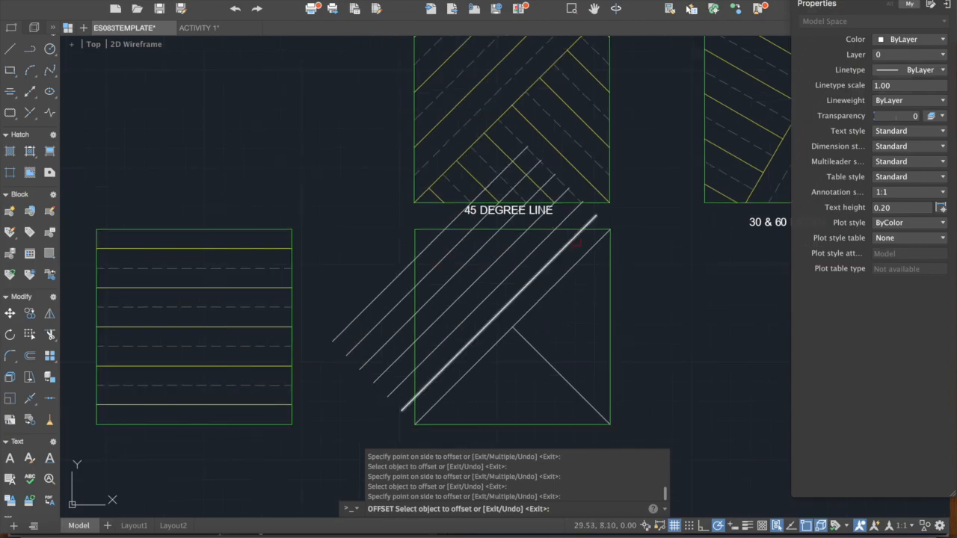
pyautogui.press('Escape')
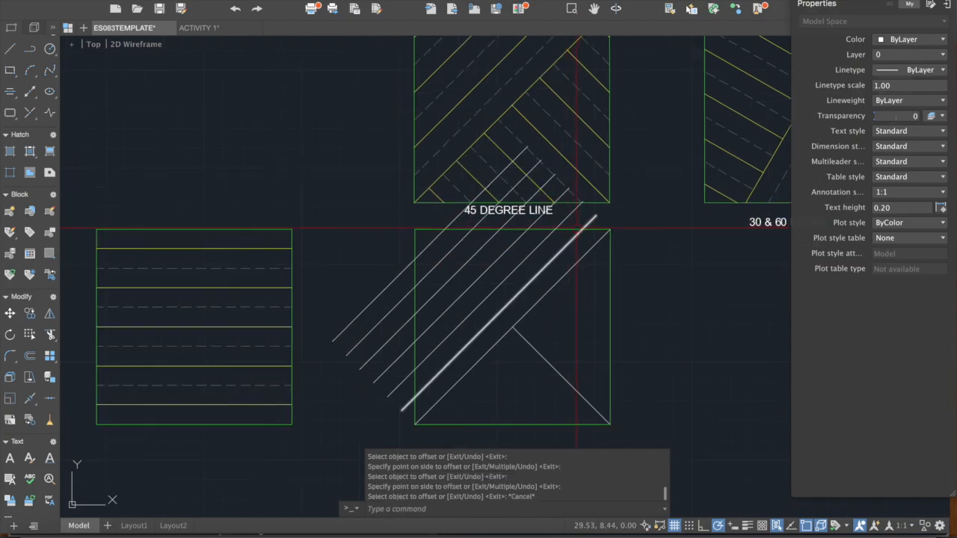
pyautogui.click(603, 229)
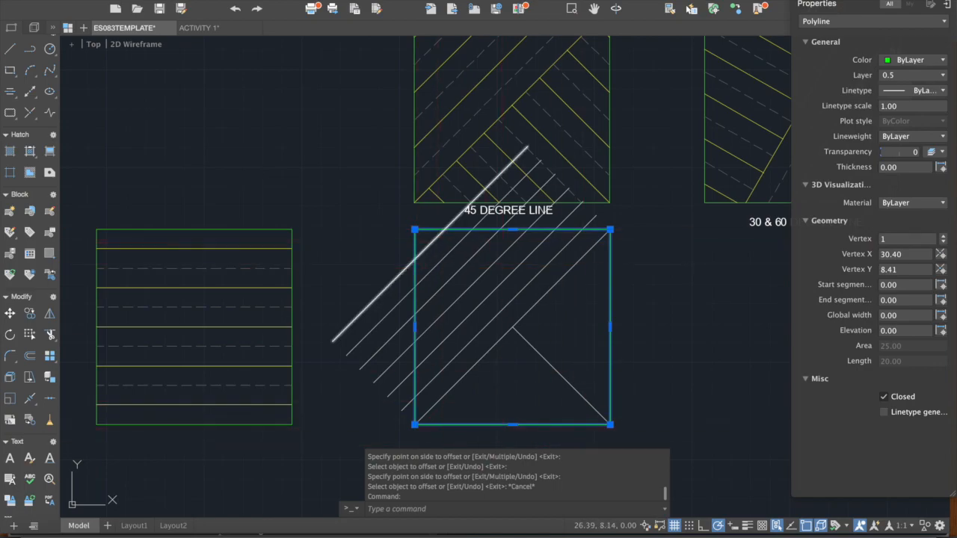
pyautogui.press('Escape')
pyautogui.press('Escape')
pyautogui.press('Escape')
pyautogui.moveTo(589, 232); pyautogui.dragTo(576, 224, button='middle')
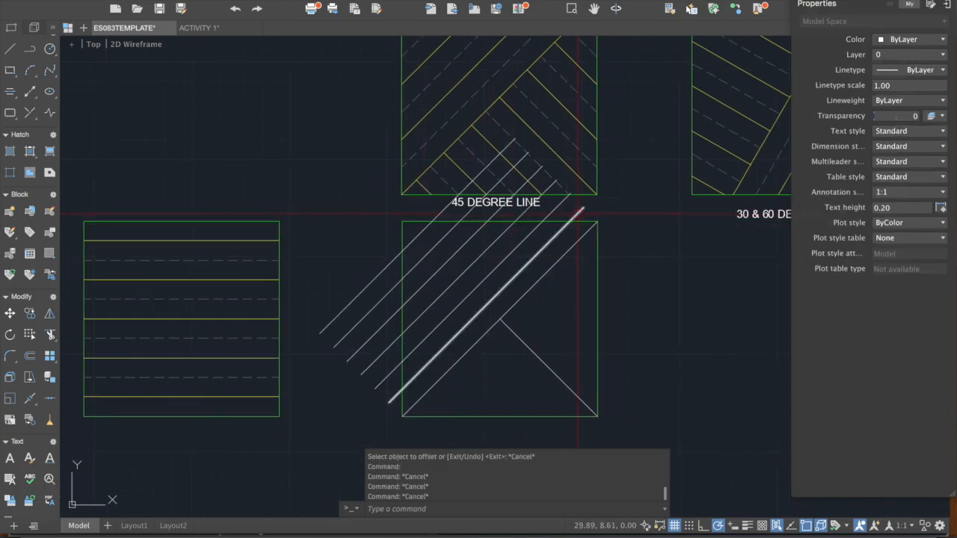
pyautogui.scroll(2, 577, 217)
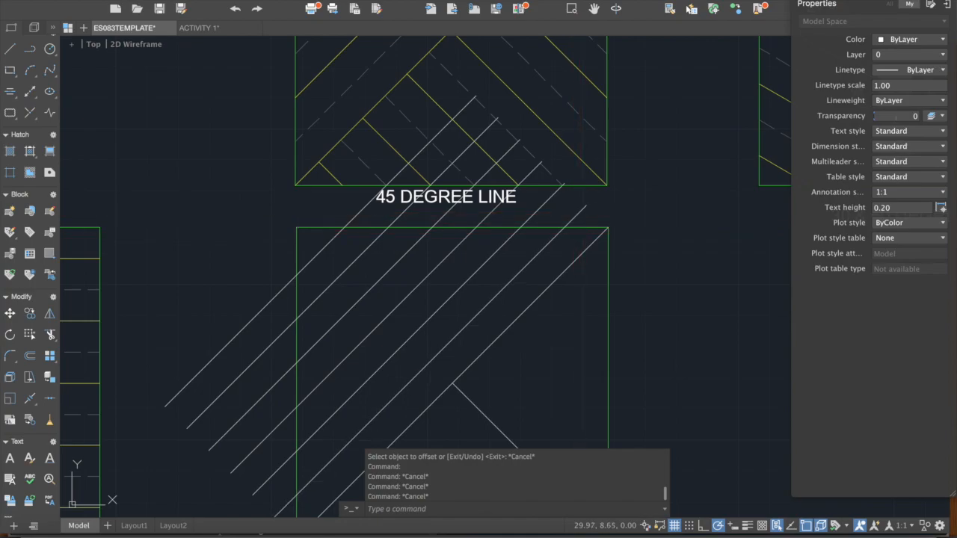
pyautogui.moveTo(570, 217); pyautogui.dragTo(575, 188, button='middle')
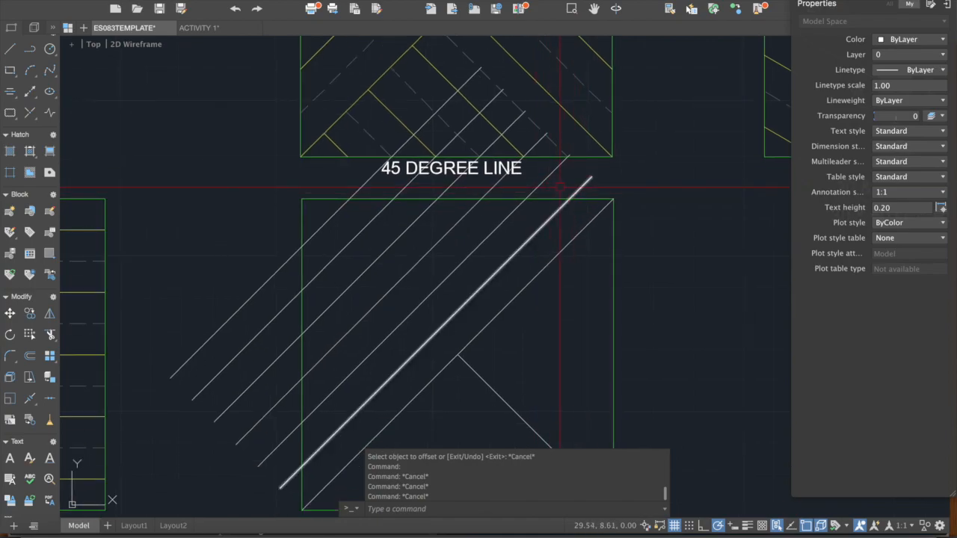
# Erase the offset line nearest the square's full diagonal, and undo the erasure.
pyautogui.click(585, 184)
pyautogui.write('e')
pyautogui.press('Return')
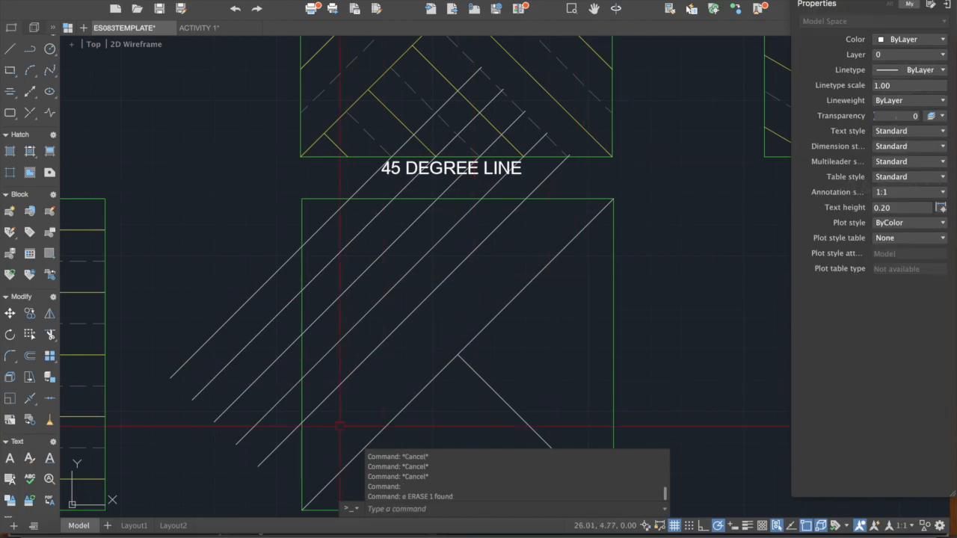
pyautogui.hotkey('ctrl', 'z')
pyautogui.press('Escape')
pyautogui.press('Escape')
# Select all six parallel offset lines crossing the square, and clear the selection.
pyautogui.scroll(-4, 543, 206)
pyautogui.scroll(3, 552, 216)
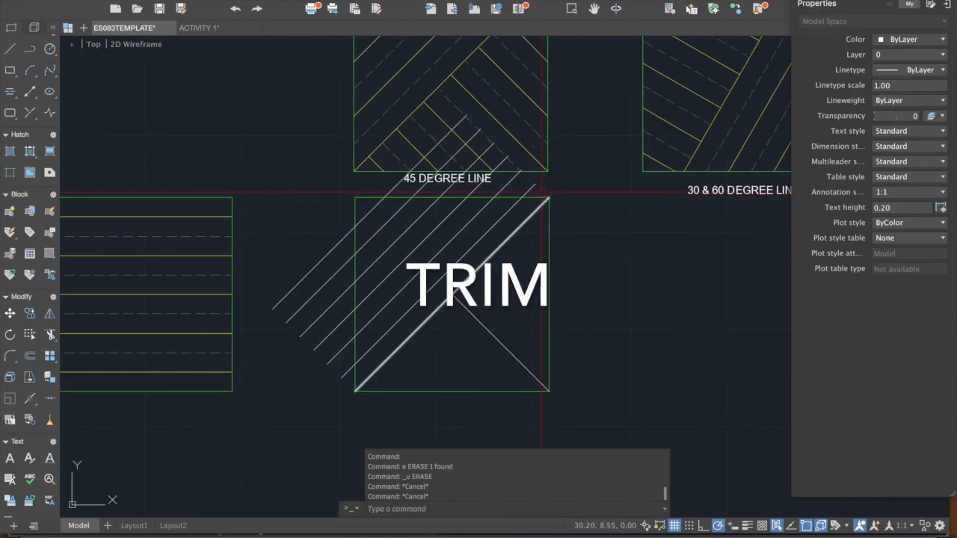
pyautogui.scroll(2, 543, 196)
pyautogui.moveTo(531, 200)
pyautogui.mouseDown(button='middle')
pyautogui.moveTo(573, 171)
pyautogui.moveTo(567, 162)
pyautogui.moveTo(576, 173)
pyautogui.mouseUp(button='middle')
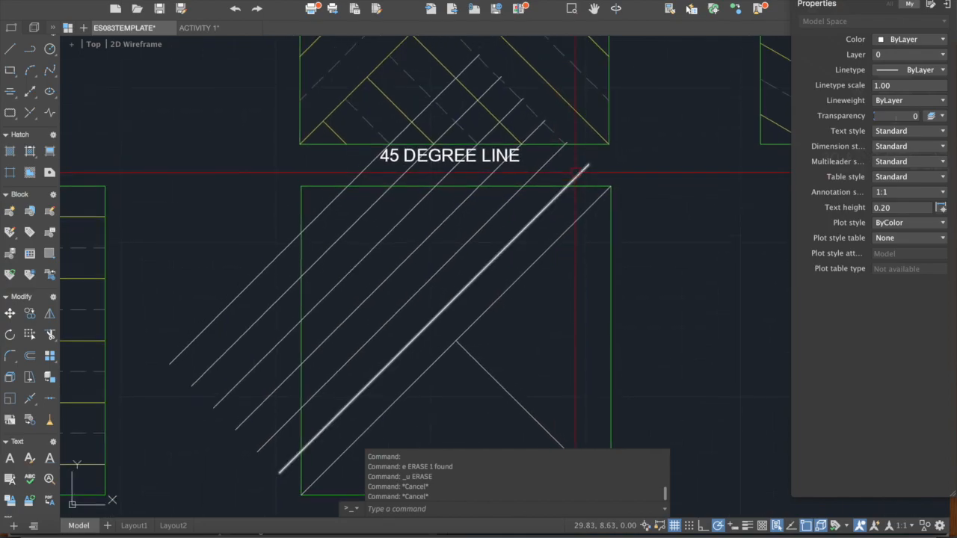
pyautogui.click(576, 172)
pyautogui.click(537, 171)
pyautogui.click(494, 172)
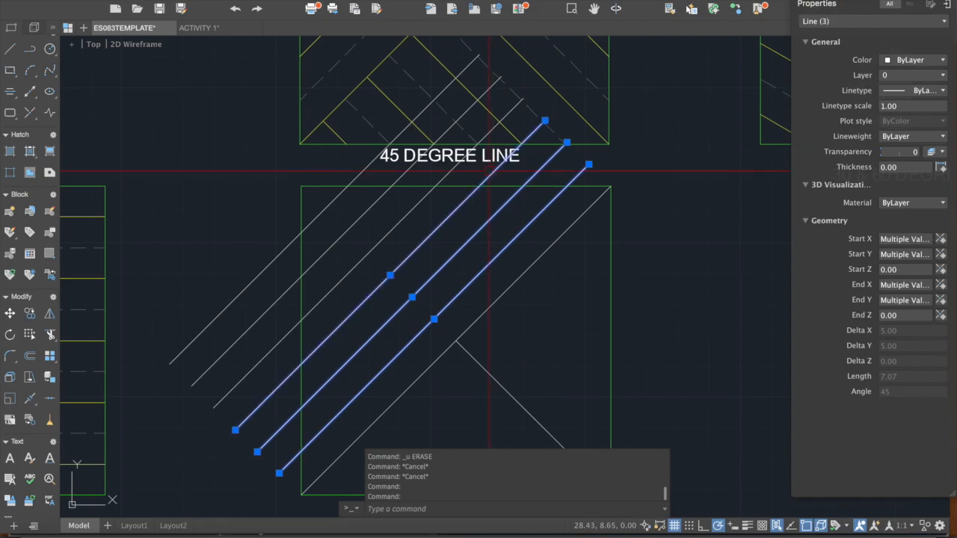
pyautogui.click(452, 171)
pyautogui.click(408, 172)
pyautogui.click(363, 171)
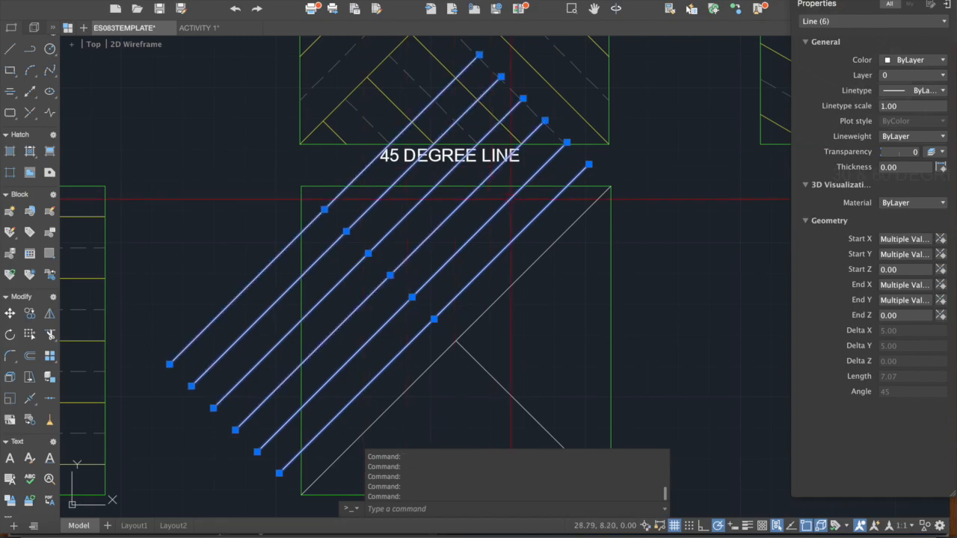
pyautogui.press('Escape')
pyautogui.moveTo(522, 234); pyautogui.dragTo(654, 158, button='middle')
pyautogui.press('Escape')
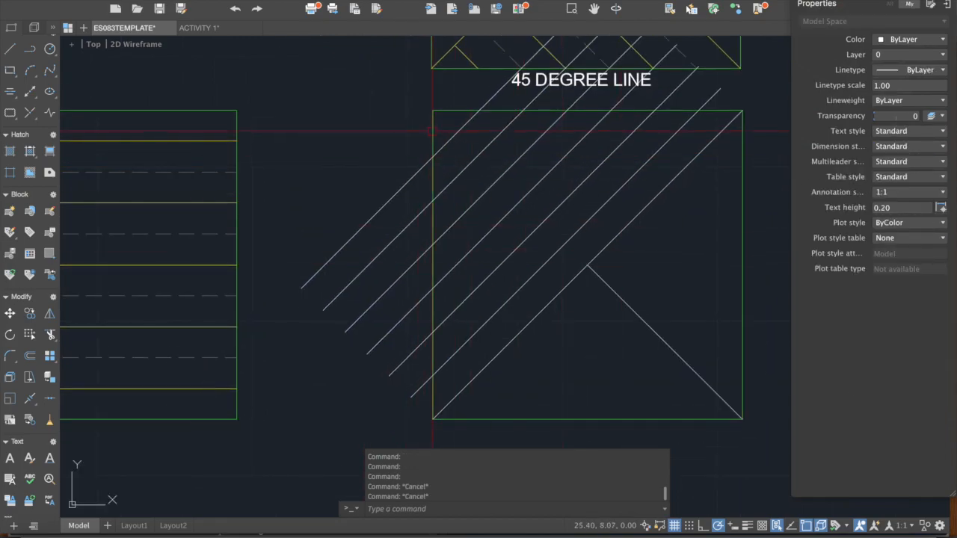
pyautogui.moveTo(457, 148); pyautogui.dragTo(459, 145, button='middle')
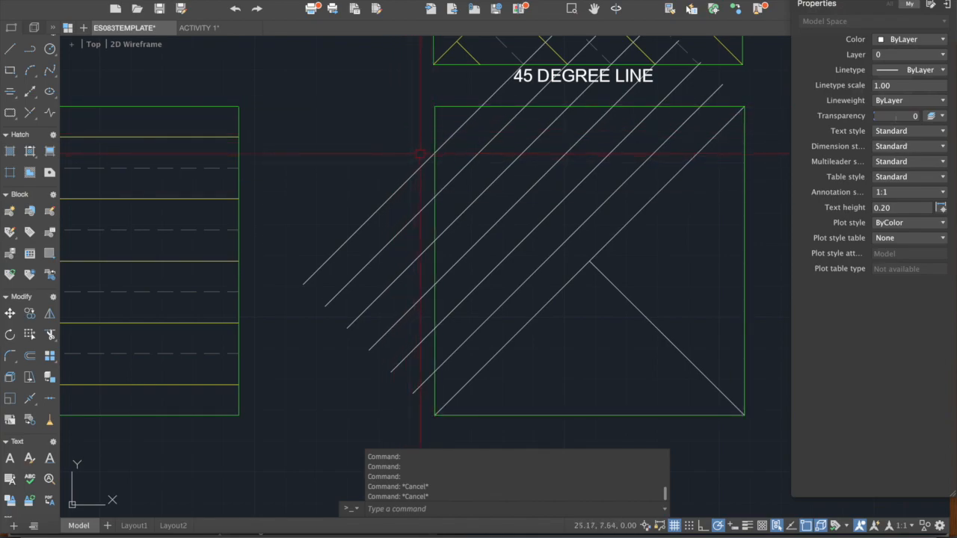
pyautogui.moveTo(415, 132); pyautogui.dragTo(411, 127, button='middle')
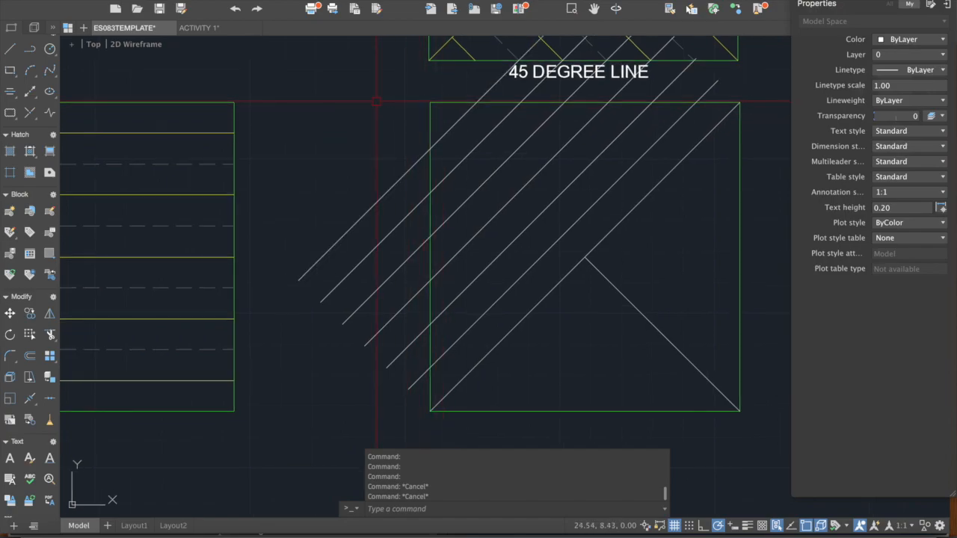
pyautogui.write('trim')
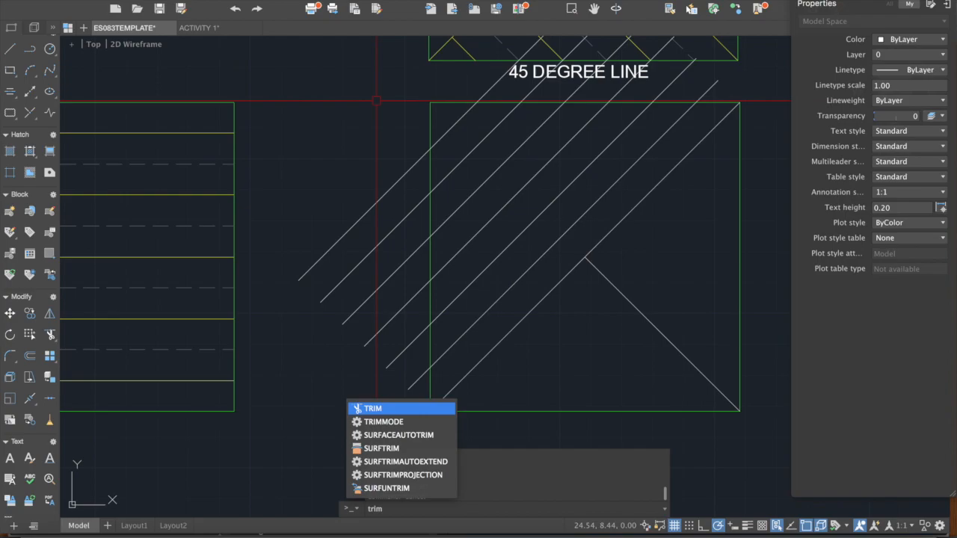
pyautogui.press('Return')
pyautogui.press('Escape')
pyautogui.press('Escape')
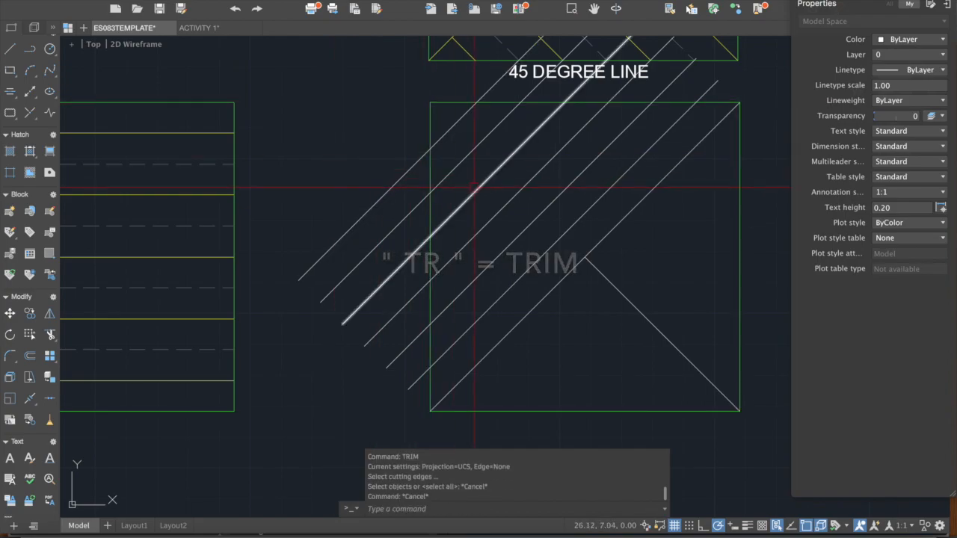
# Start Trim with the square under the 45 DEGREE LINE label as the only cutting edge.
pyautogui.write('tr')
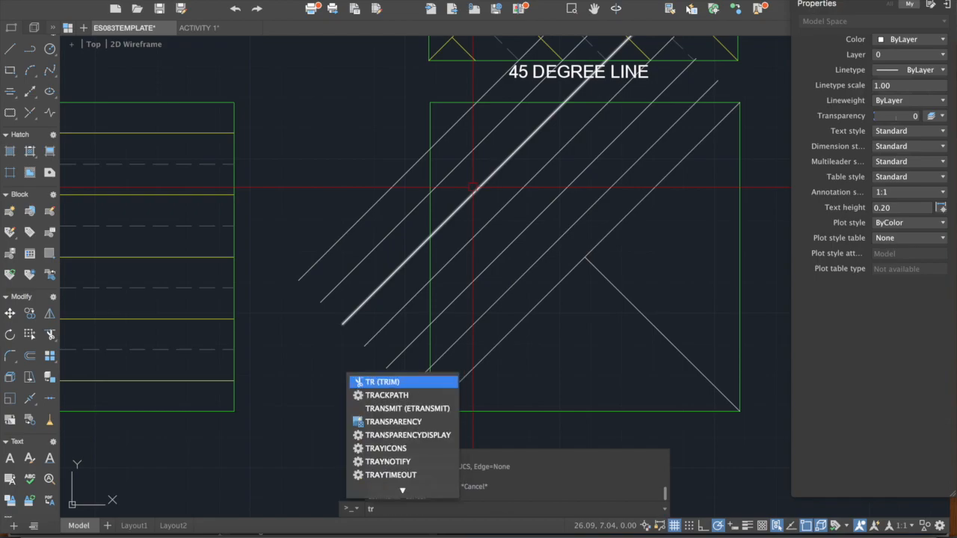
pyautogui.press('Return')
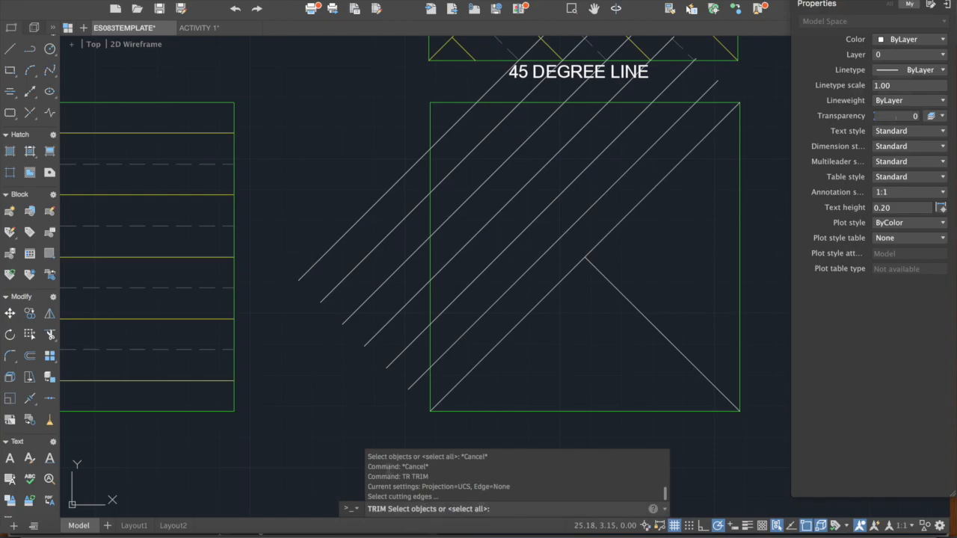
pyautogui.moveTo(430, 379)
pyautogui.mouseDown(button='middle')
pyautogui.moveTo(435, 368)
pyautogui.moveTo(423, 396)
pyautogui.mouseUp(button='middle')
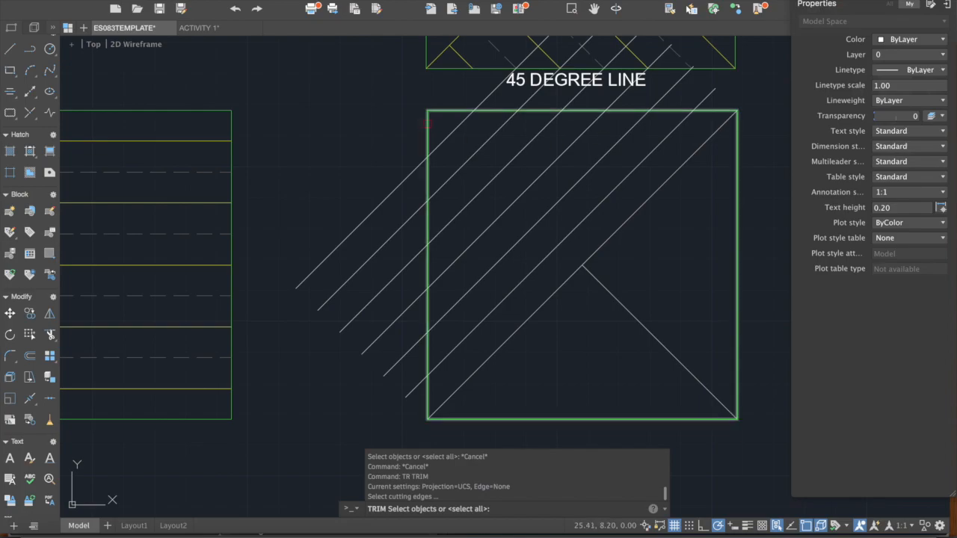
pyautogui.click(427, 124)
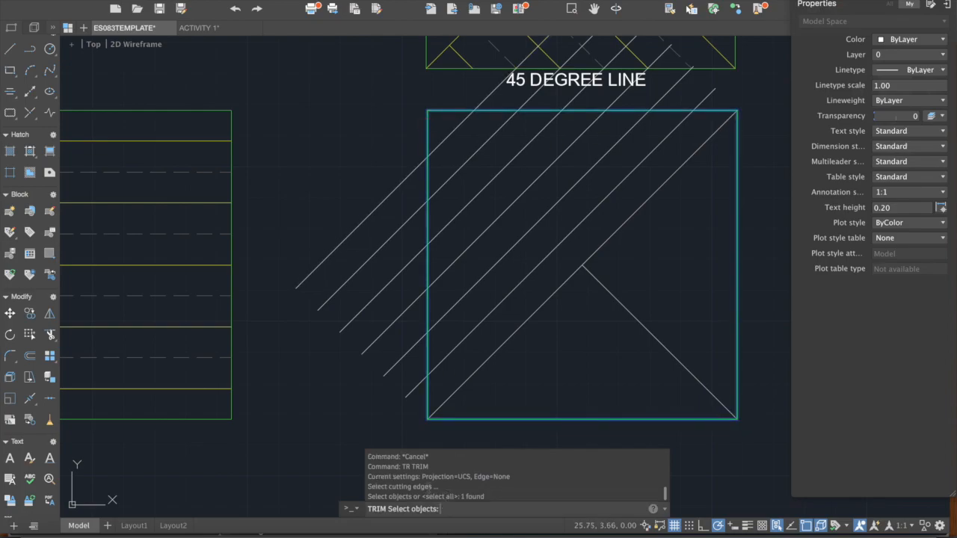
pyautogui.middleClick(436, 252)
pyautogui.middleClick(436, 251)
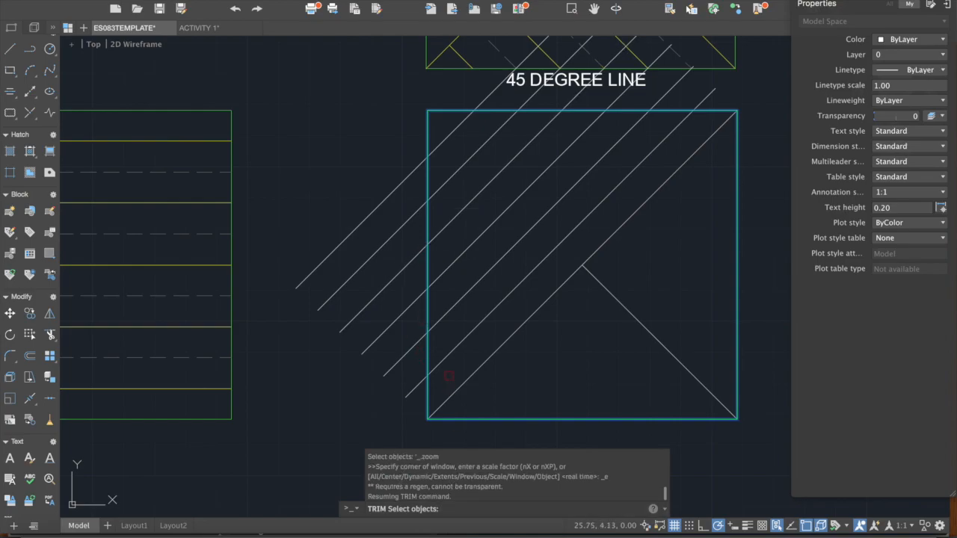
pyautogui.moveTo(435, 172); pyautogui.dragTo(419, 172, button='middle')
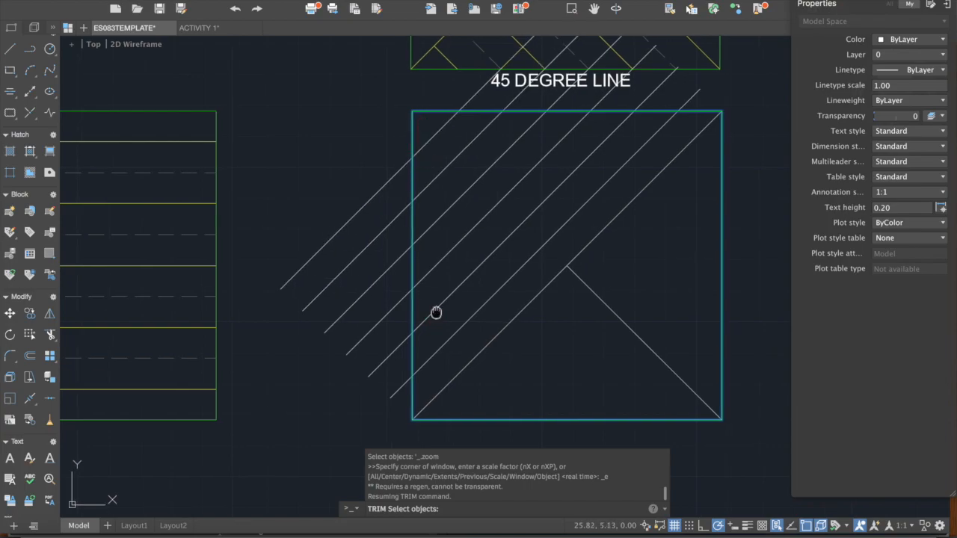
pyautogui.moveTo(436, 314); pyautogui.dragTo(435, 281, button='middle')
pyautogui.scroll(-5, 425, 260)
pyautogui.middleClick(566, 317)
pyautogui.moveTo(567, 318); pyautogui.dragTo(567, 329, button='middle')
pyautogui.scroll(4, 688, 353)
pyautogui.moveTo(688, 353); pyautogui.dragTo(573, 250, button='middle')
pyautogui.press('Return')
# Trim the lower ends of the three offset lines nearest the diagonal where they overhang the square's left edge.
pyautogui.click(505, 238)
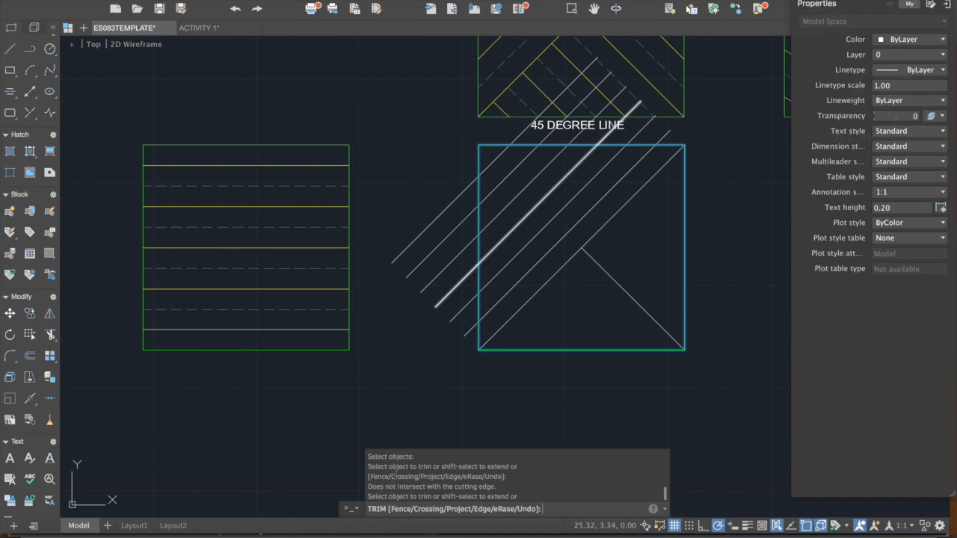
pyautogui.scroll(3, 453, 335)
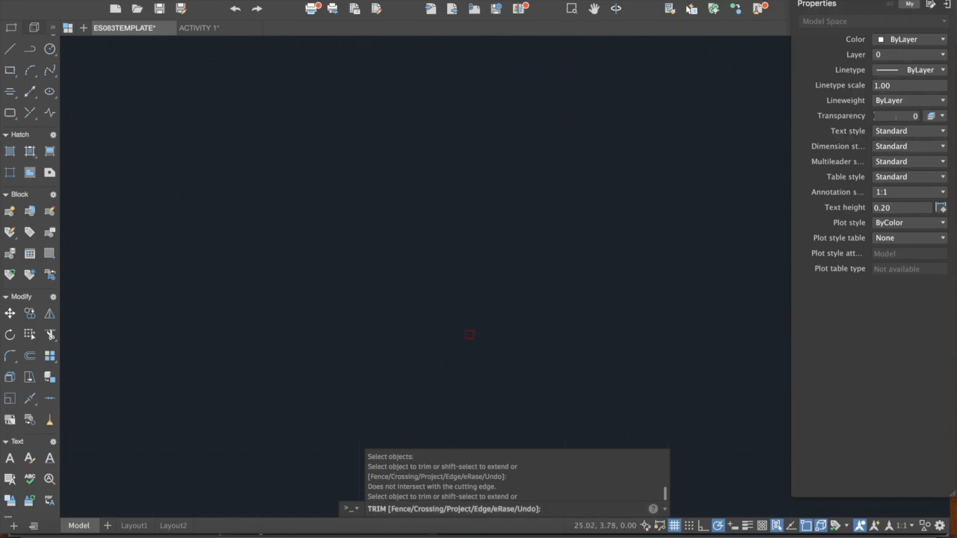
pyautogui.scroll(-2, 429, 363)
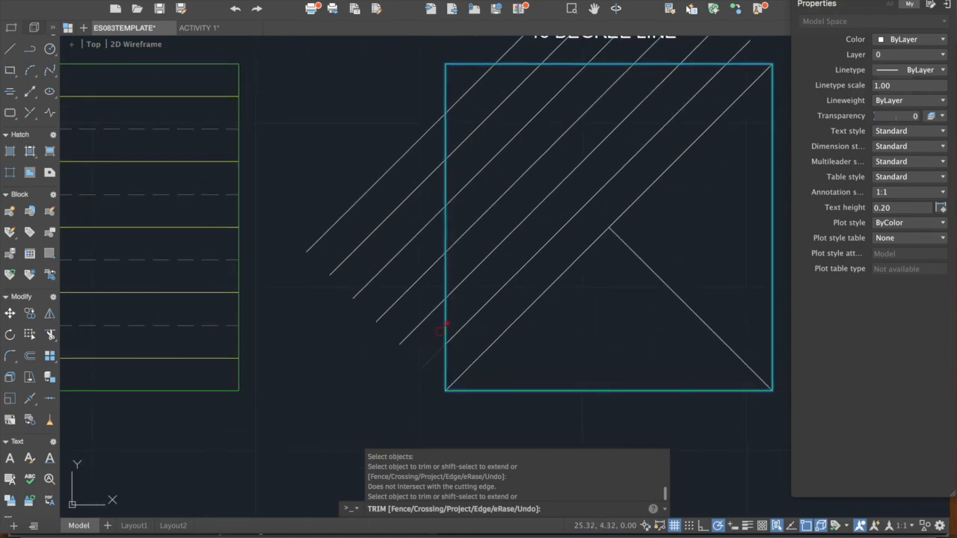
pyautogui.click(625, 41)
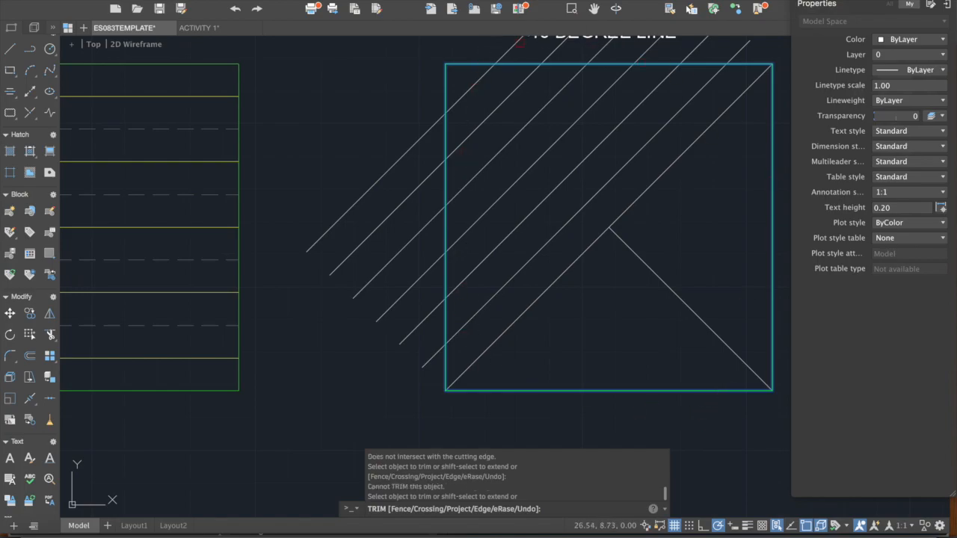
pyautogui.click(423, 321)
pyautogui.click(423, 279)
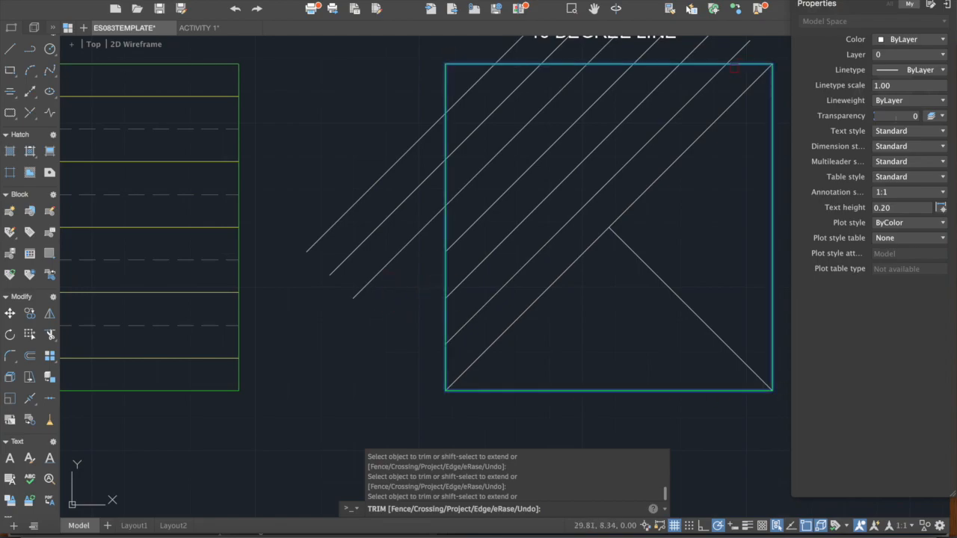
# Trim the portion of the fourth offset line from the diagonal that lies inside the square.
pyautogui.moveTo(436, 131); pyautogui.dragTo(423, 154, button='middle')
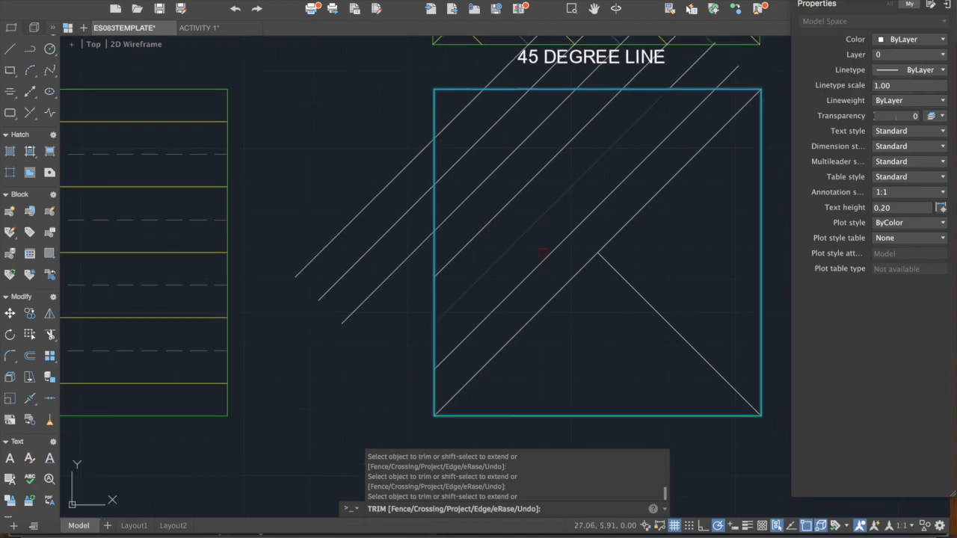
pyautogui.click(524, 161)
pyautogui.moveTo(540, 118)
pyautogui.mouseDown(button='middle')
pyautogui.moveTo(487, 188)
pyautogui.moveTo(495, 187)
pyautogui.mouseUp(button='middle')
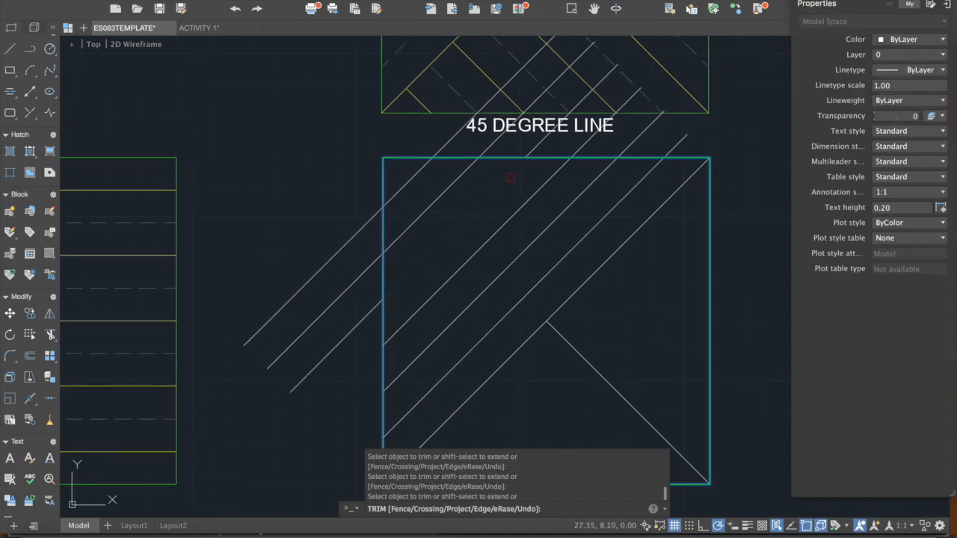
# Try to trim the fourth offset line's leftover piece outside the square's left edge, and end the Trim command.
pyautogui.click(386, 299)
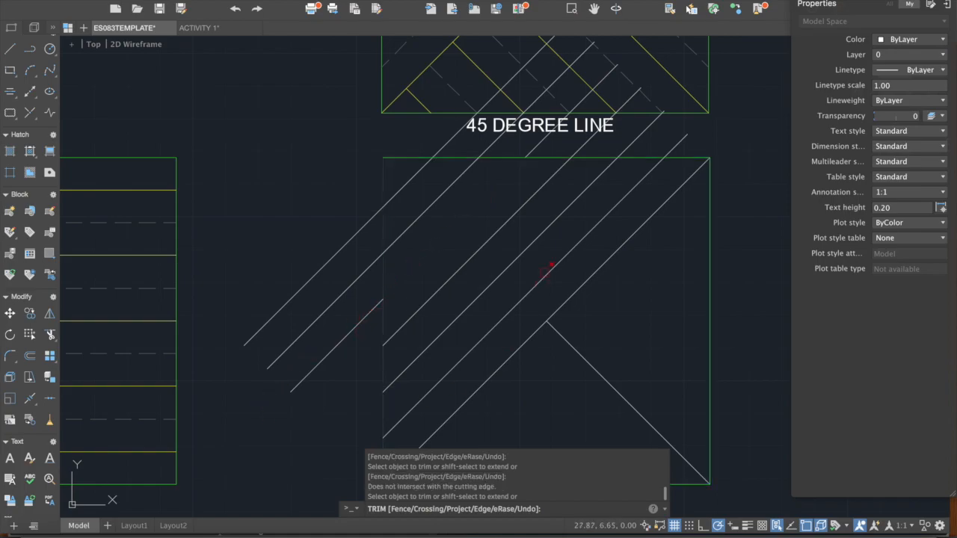
pyautogui.moveTo(687, 406); pyautogui.dragTo(643, 316, button='middle')
pyautogui.click(407, 266)
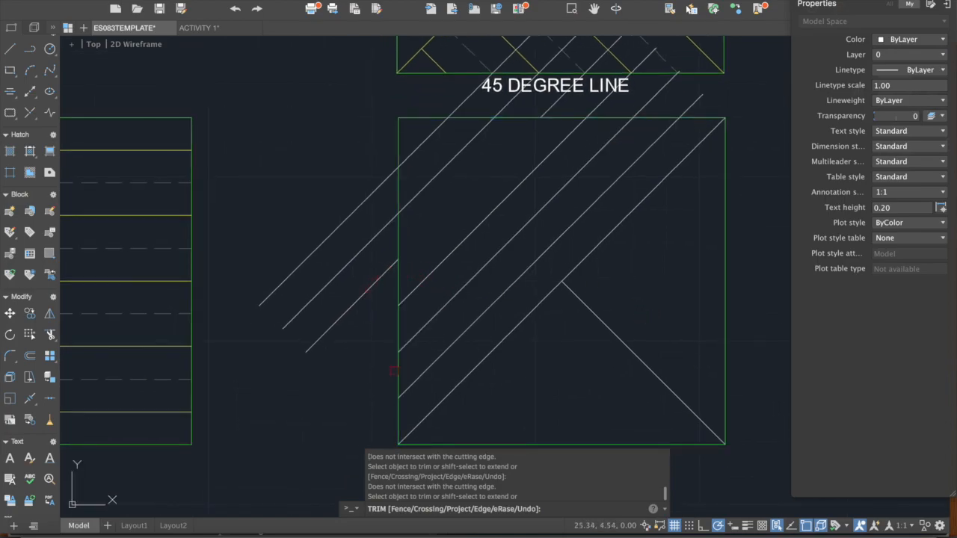
pyautogui.press('Escape')
pyautogui.click(374, 283)
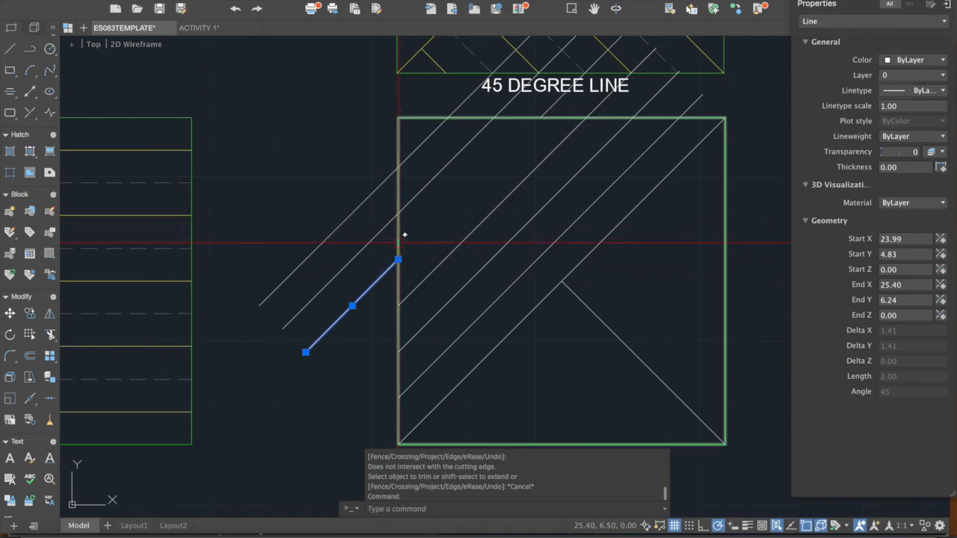
pyautogui.press('Escape')
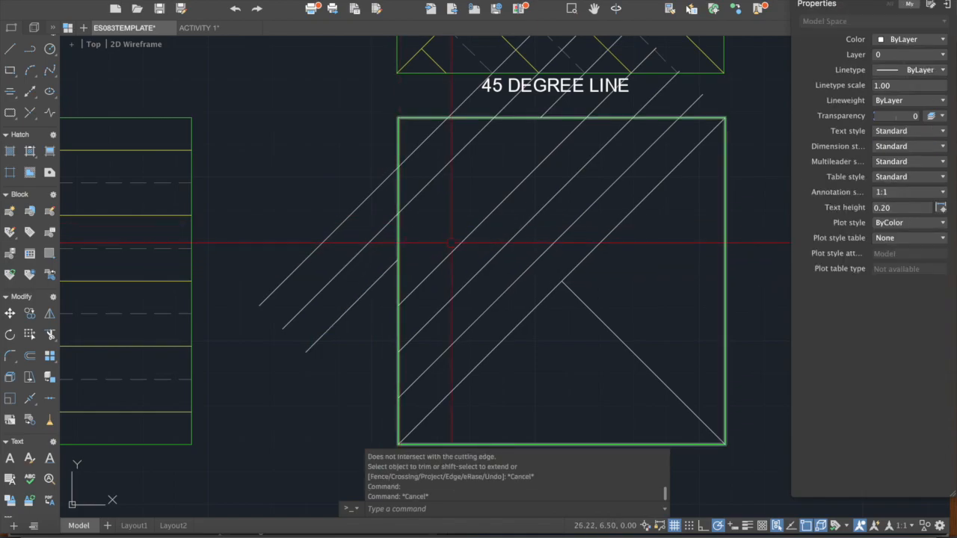
pyautogui.moveTo(554, 164); pyautogui.dragTo(518, 172, button='middle')
pyautogui.write('tr')
pyautogui.press('Return')
pyautogui.press('Return')
pyautogui.press('Escape')
# Trim the portions of the three offset lines nearest the diagonal inside the square, using the square as the only cutting edge.
pyautogui.write('tr')
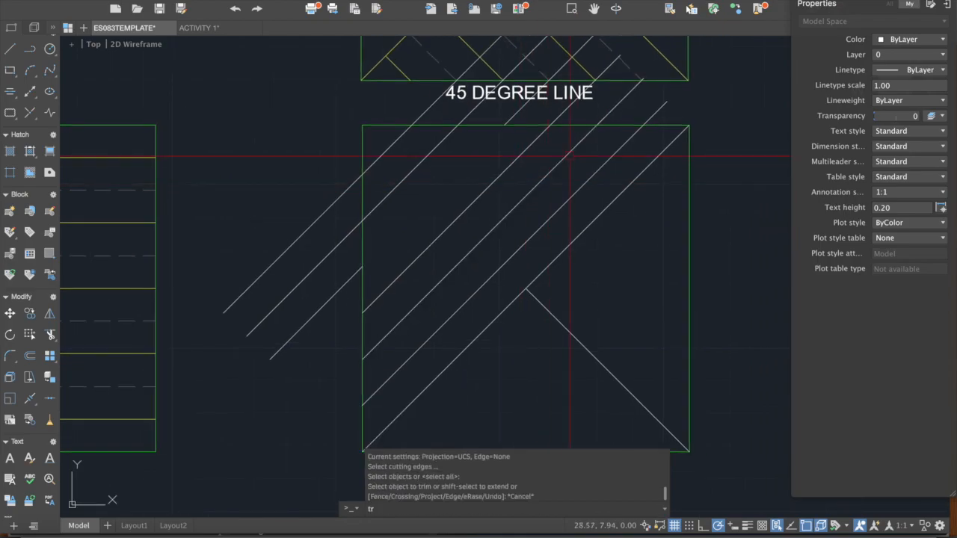
pyautogui.press('Return')
pyautogui.click(615, 127)
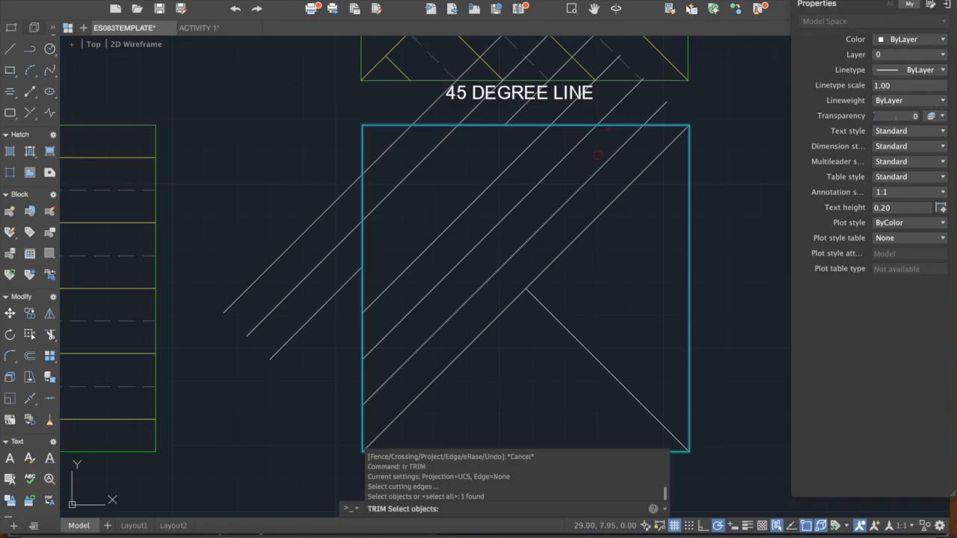
pyautogui.press('Return')
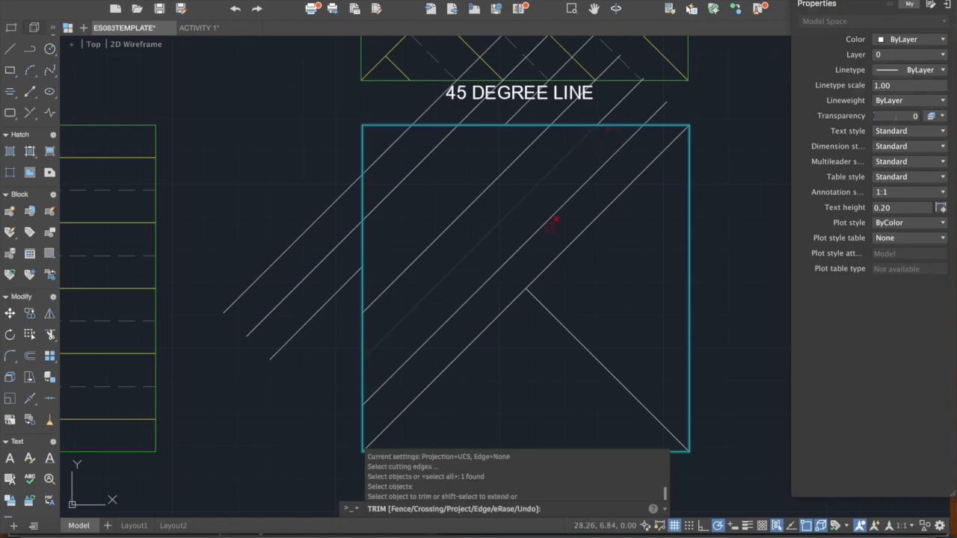
pyautogui.click(533, 211)
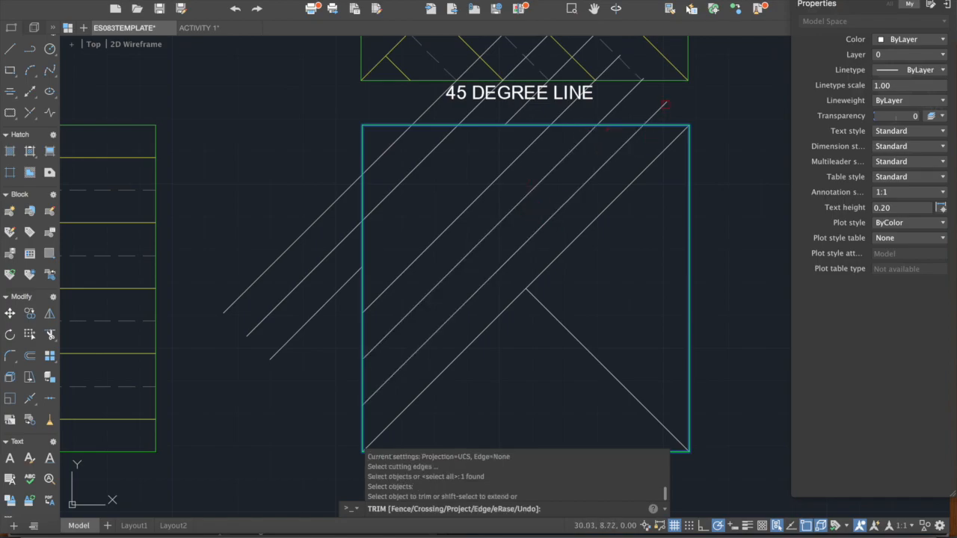
pyautogui.moveTo(647, 136); pyautogui.dragTo(596, 131, button='middle')
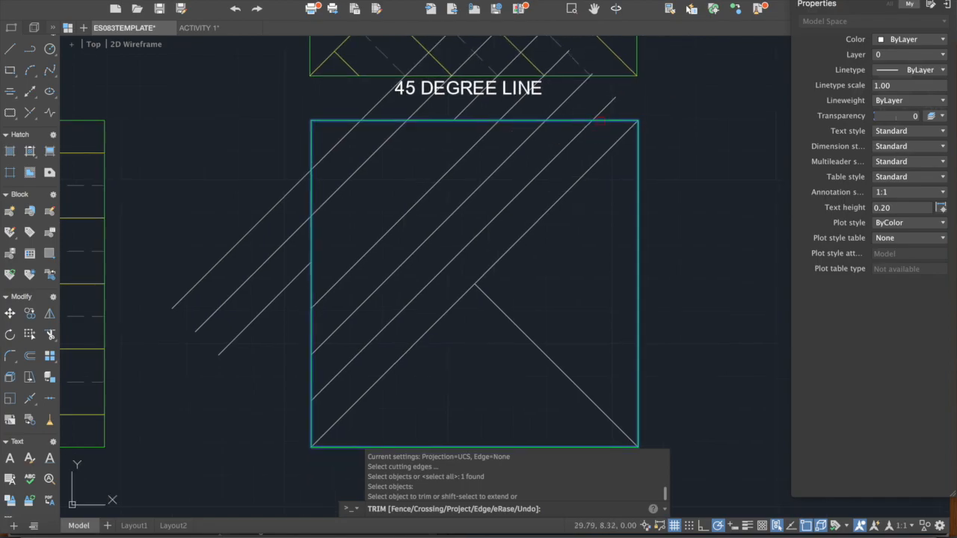
pyautogui.click(615, 87)
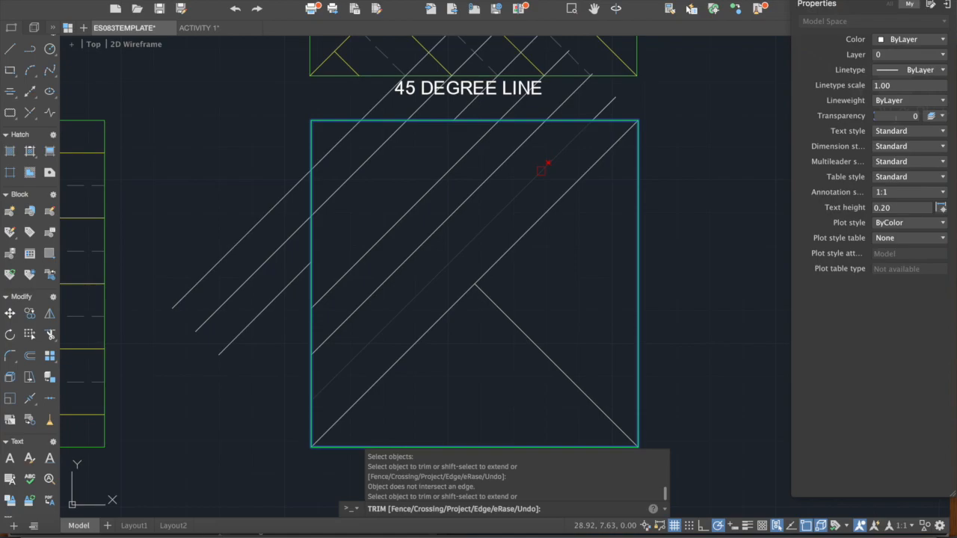
pyautogui.click(541, 171)
pyautogui.click(508, 159)
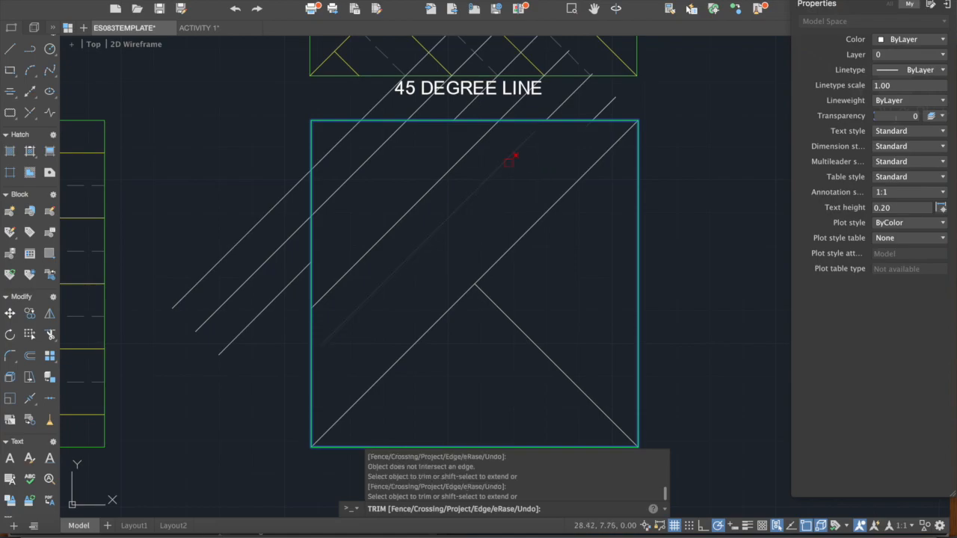
pyautogui.click(473, 150)
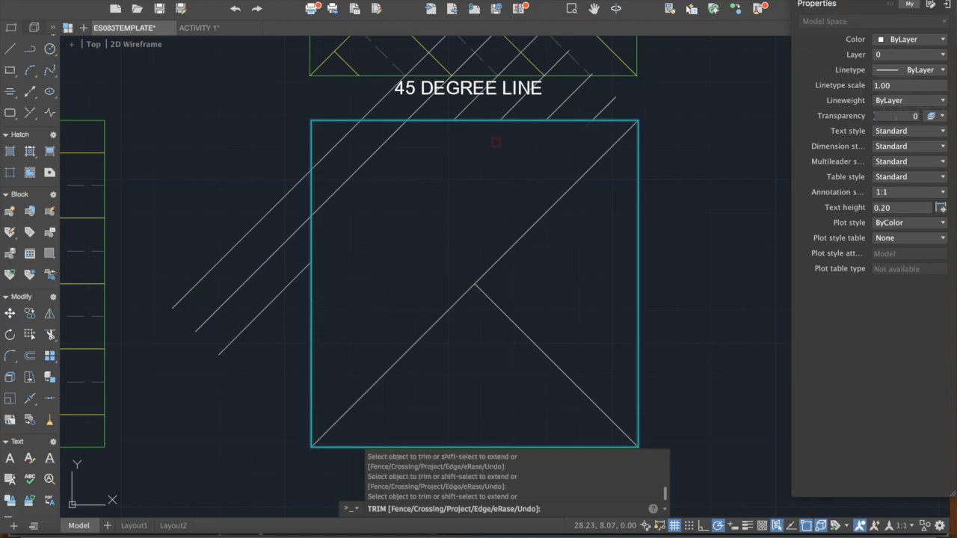
# Undo the trims made inside the square and cancel the Trim command.
pyautogui.press('super+z')
pyautogui.press('super+z')
pyautogui.press('super+z')
pyautogui.press('super+z')
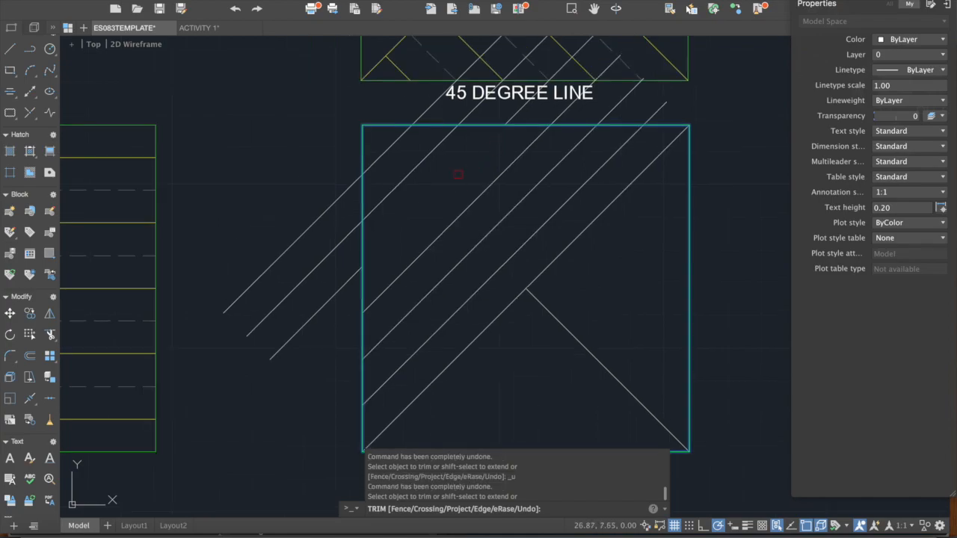
pyautogui.press('Escape')
# Undo the earlier Trim commands to restore all six diagonal offset lines to full length.
pyautogui.press('super+z')
pyautogui.press('super+z')
pyautogui.press('super+z')
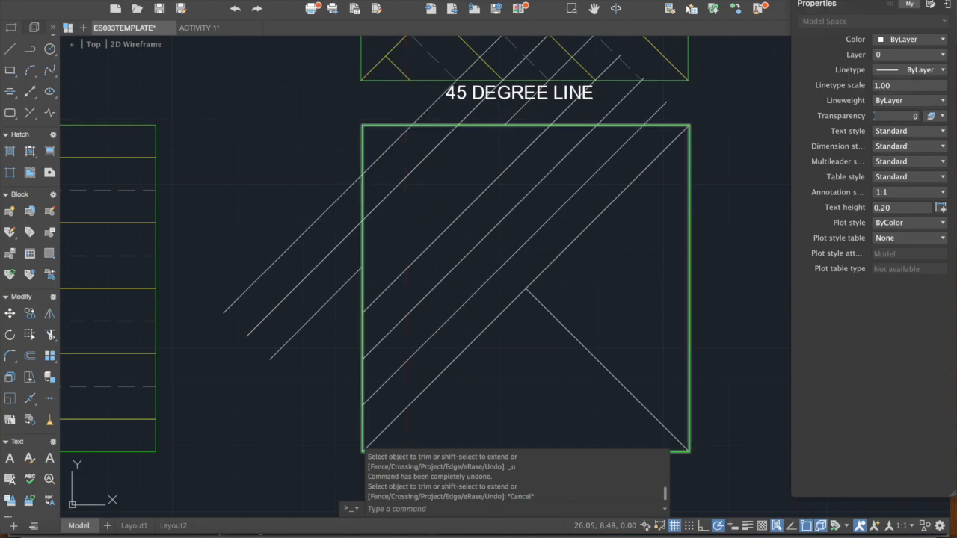
pyautogui.press('super+z')
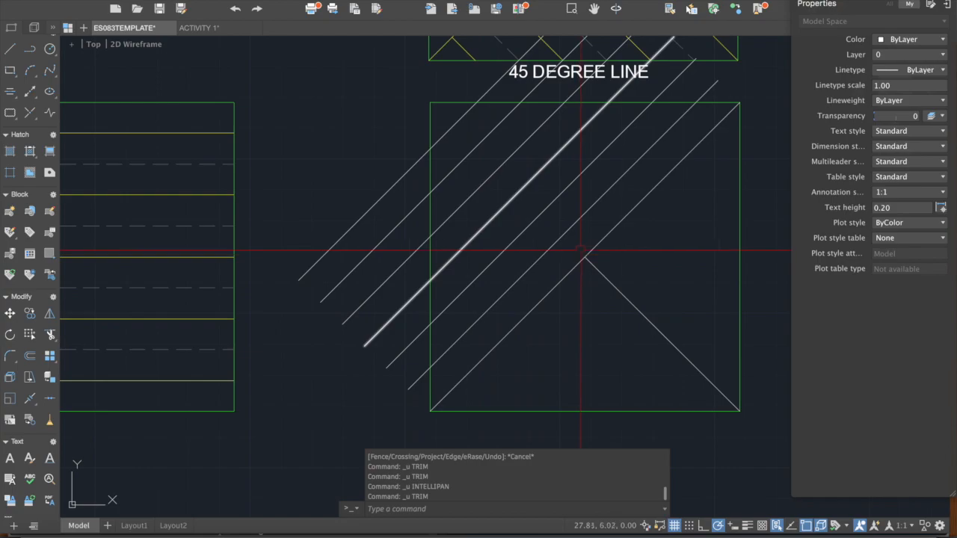
pyautogui.moveTo(583, 225); pyautogui.dragTo(534, 265, button='middle')
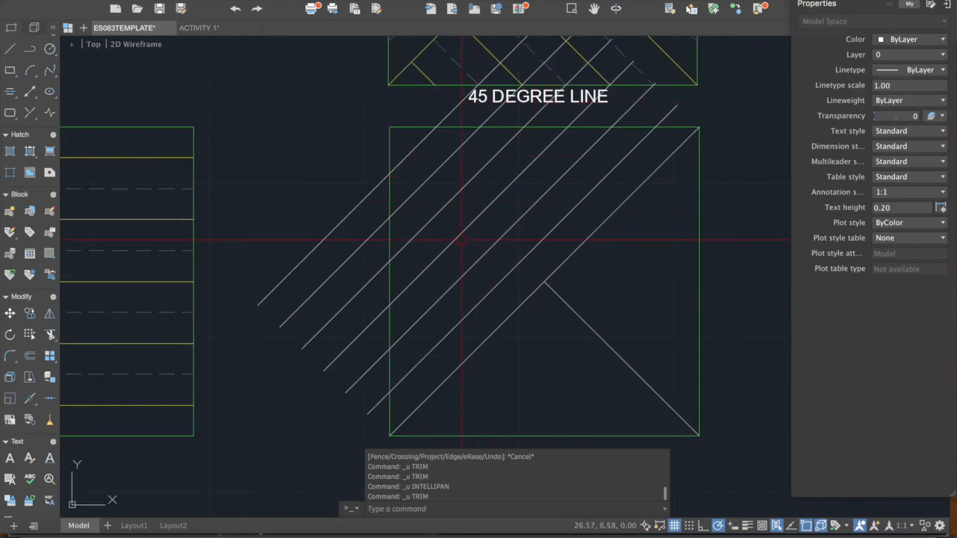
pyautogui.moveTo(483, 229); pyautogui.dragTo(458, 197, button='middle')
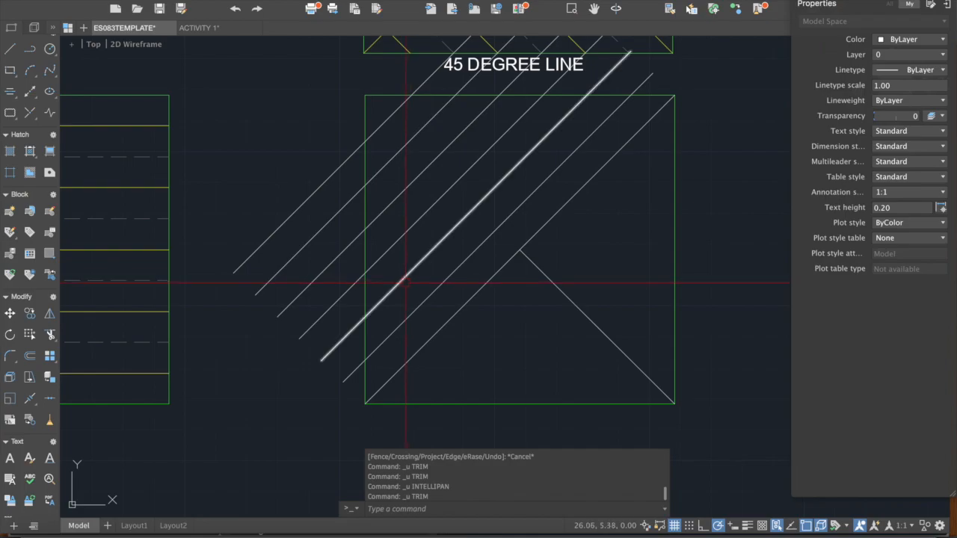
pyautogui.moveTo(405, 283); pyautogui.dragTo(436, 270, button='middle')
pyautogui.press('Escape')
pyautogui.press('Escape')
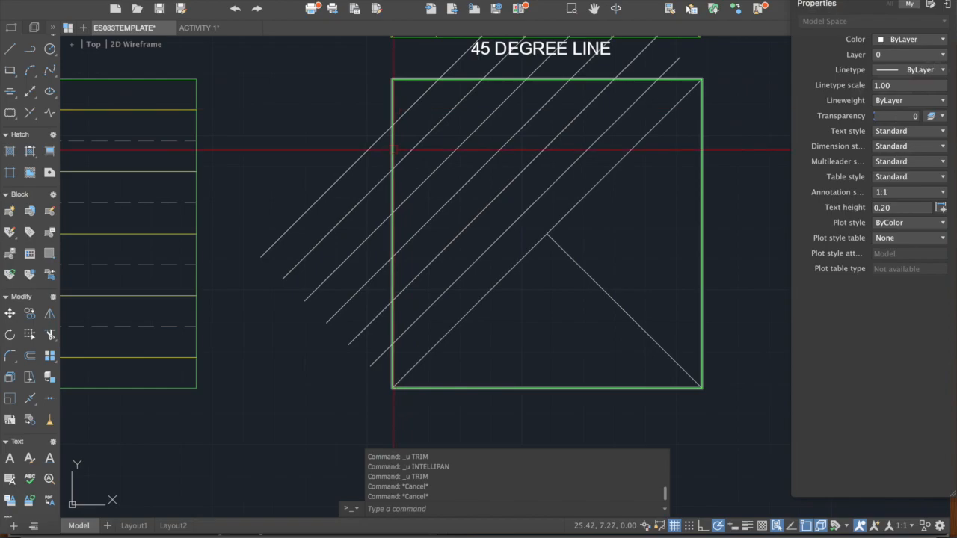
pyautogui.hscroll(-1, 409, 244)
pyautogui.hscroll(-1, 406, 297)
pyautogui.hscroll(2, 406, 299)
pyautogui.scroll(2, 416, 297)
pyautogui.hscroll(1, 416, 297)
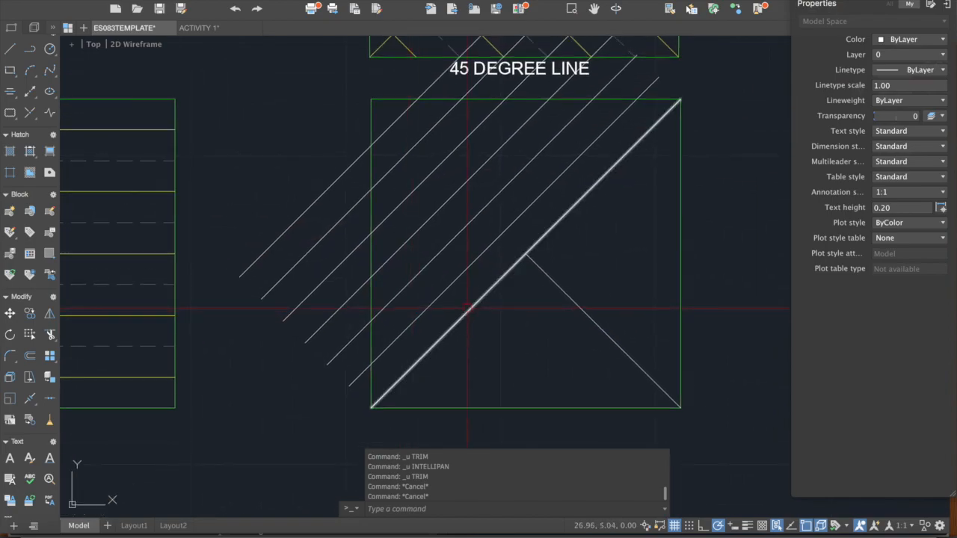
# Trim the lower ends of all six offset lines at the square's left edge, using all objects as cutting edges.
pyautogui.write('tr')
pyautogui.press('Return')
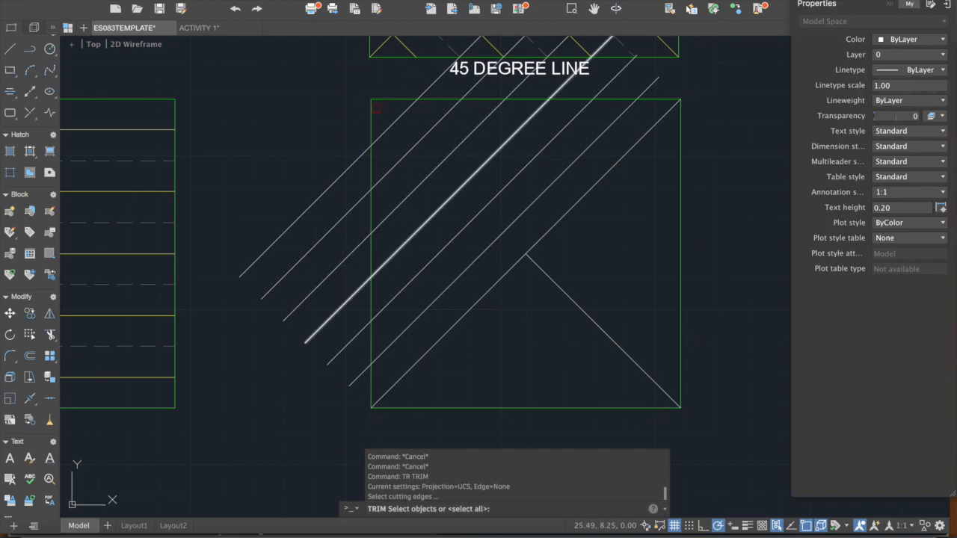
pyautogui.scroll(-2, 338, 137)
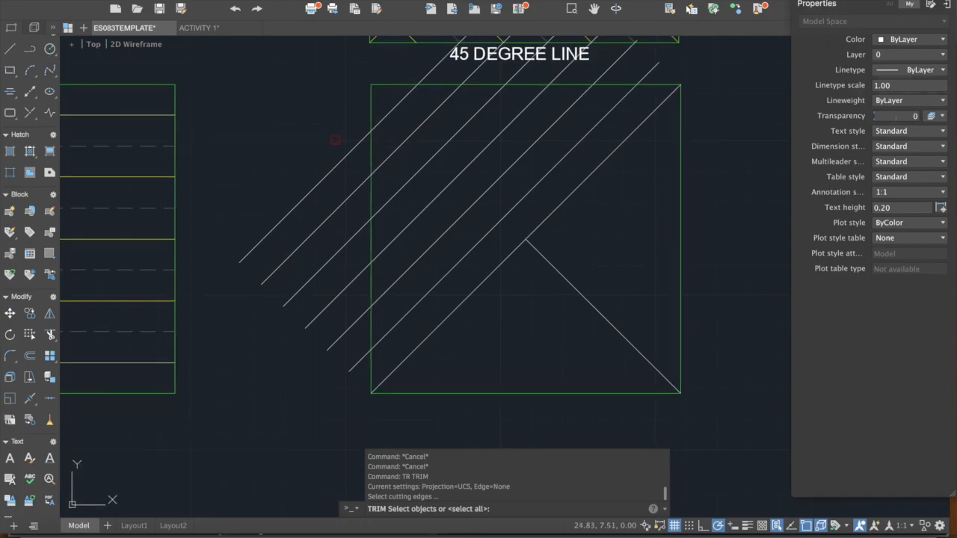
pyautogui.press('Return')
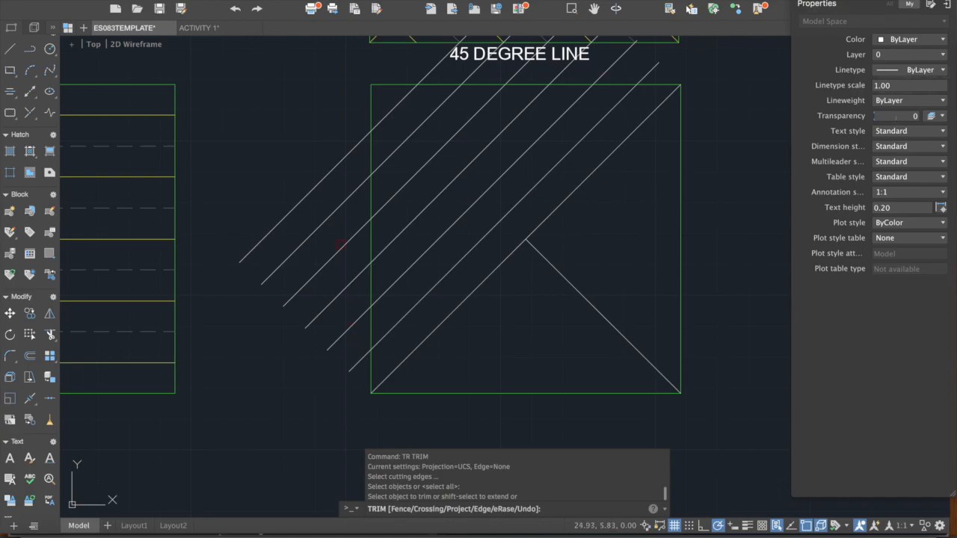
pyautogui.moveTo(323, 184); pyautogui.dragTo(326, 150, button='middle')
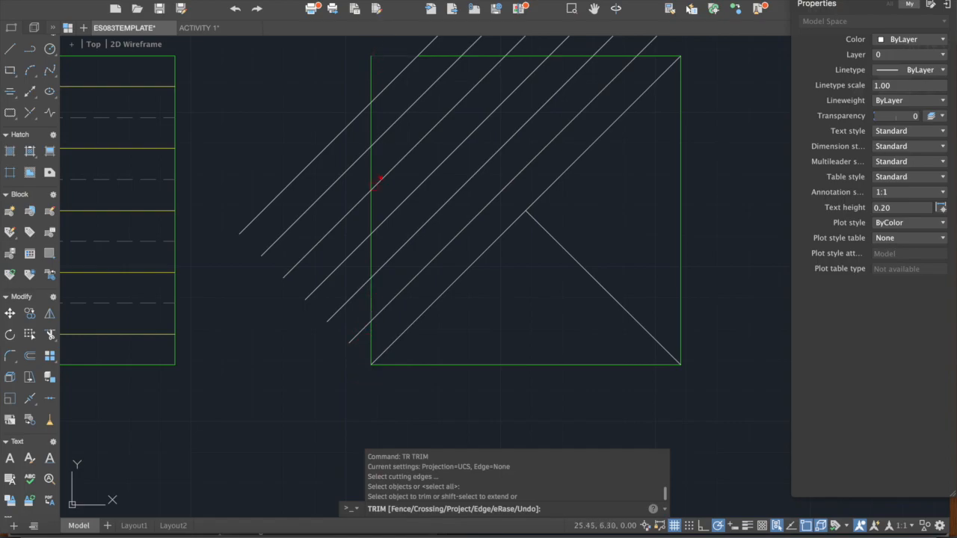
pyautogui.click(362, 329)
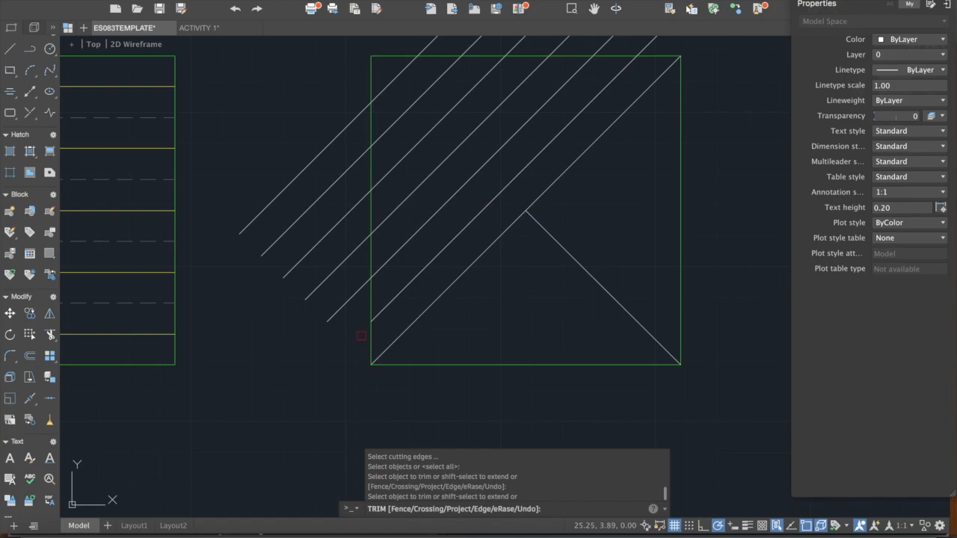
pyautogui.click(353, 297)
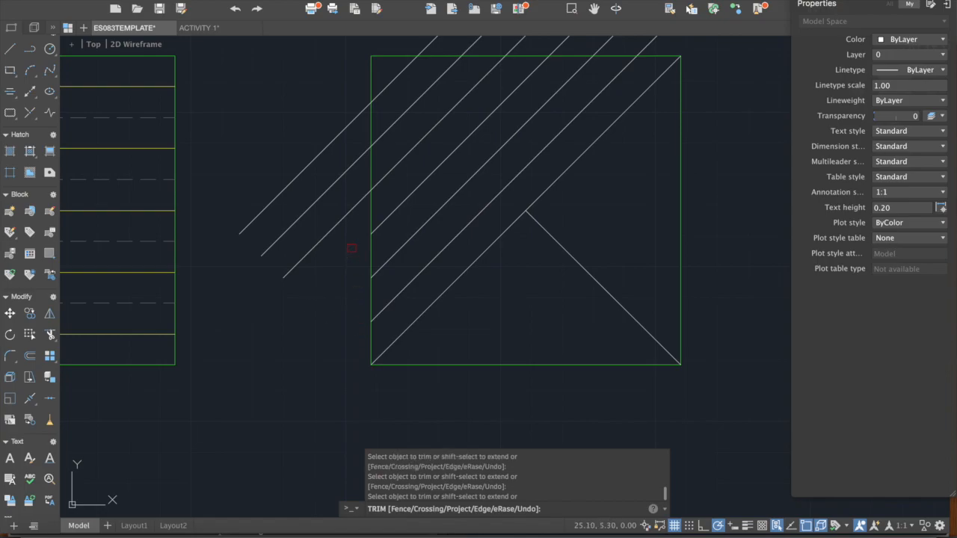
pyautogui.moveTo(352, 249); pyautogui.dragTo(335, 358, button='middle')
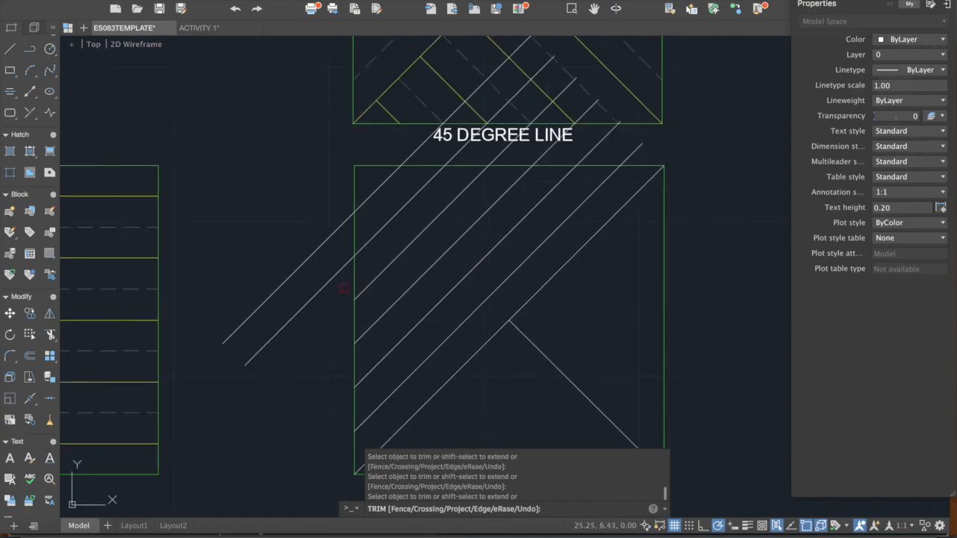
pyautogui.moveTo(331, 182); pyautogui.dragTo(333, 142, button='middle')
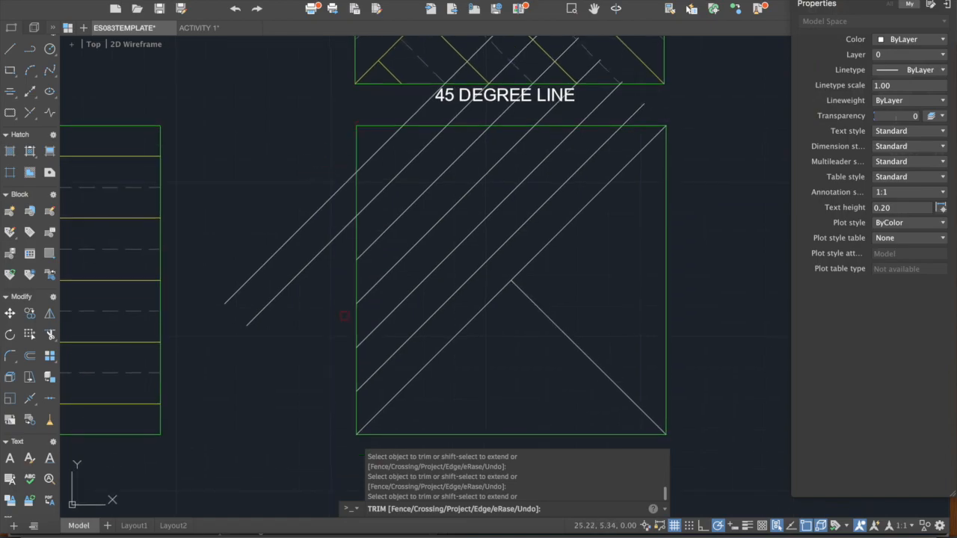
pyautogui.click(343, 232)
pyautogui.click(333, 194)
# Trim the offset lines' overhangs just above the square's top edge, between the square and the 45 DEGREE LINE label.
pyautogui.moveTo(332, 195); pyautogui.dragTo(275, 257, button='middle')
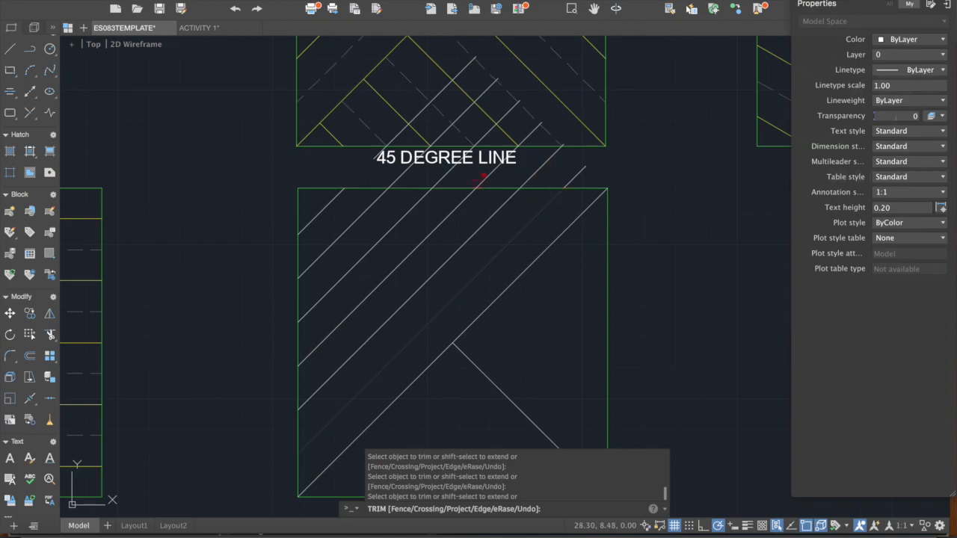
pyautogui.scroll(2, 366, 188)
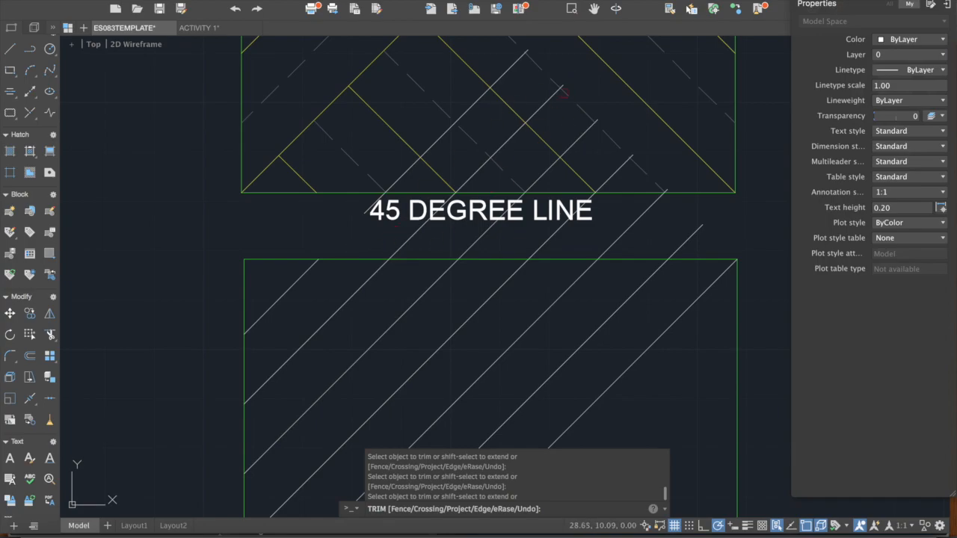
pyautogui.click(432, 202)
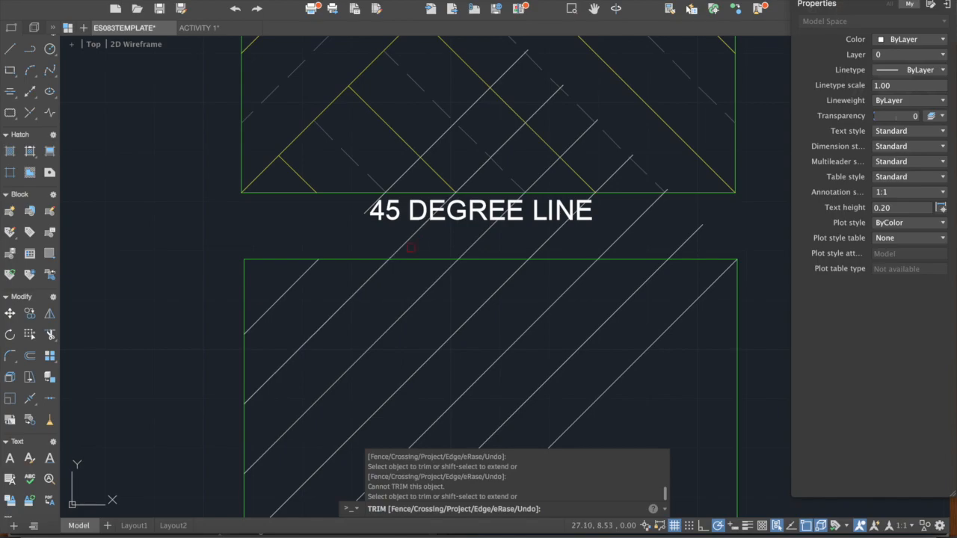
pyautogui.click(419, 228)
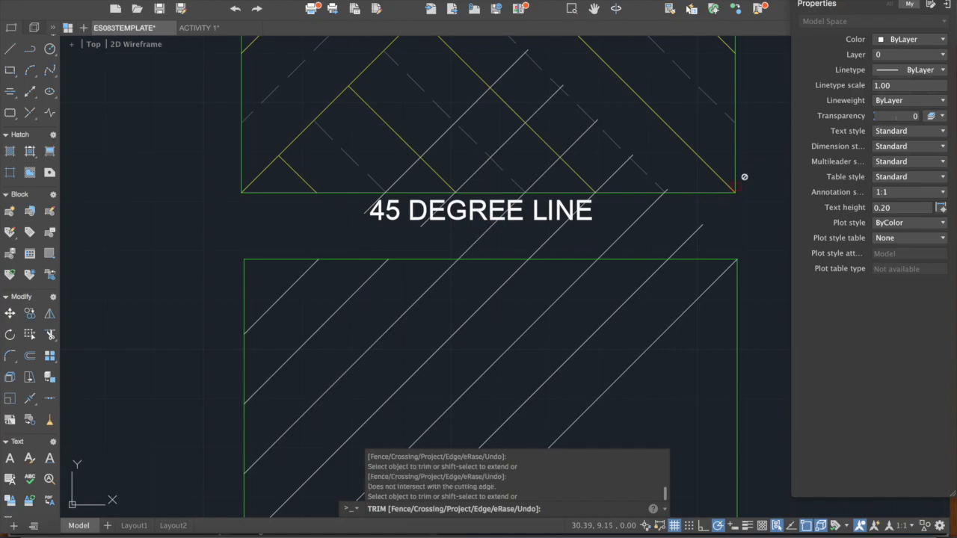
pyautogui.click(524, 236)
pyautogui.click(528, 240)
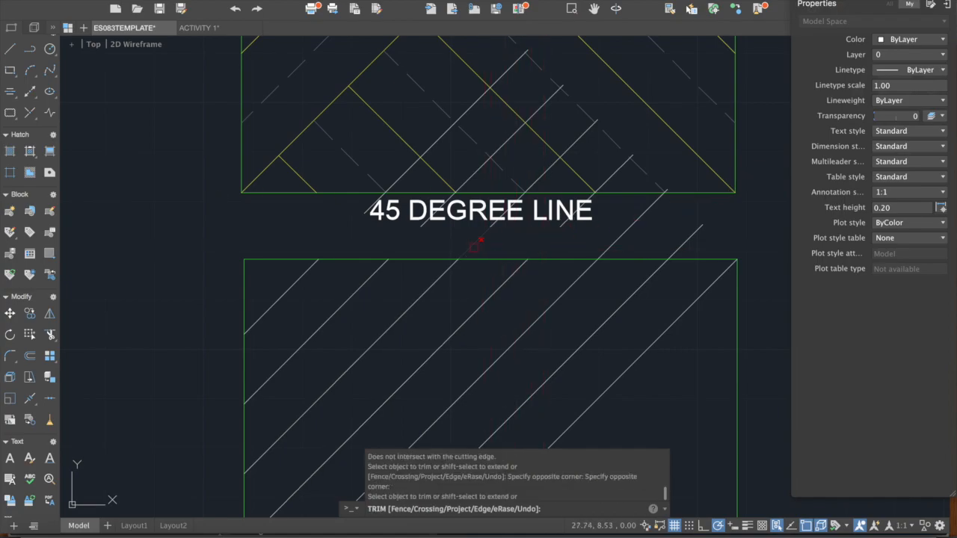
pyautogui.click(629, 245)
pyautogui.click(618, 236)
# Undo all trims made to the upper and lower ends of the offset lines, and end the Trim command.
pyautogui.press('super+z')
pyautogui.press('super+z')
pyautogui.press('super+z')
pyautogui.press('super+z')
pyautogui.press('super+z')
pyautogui.press('super+z')
pyautogui.press('super+z')
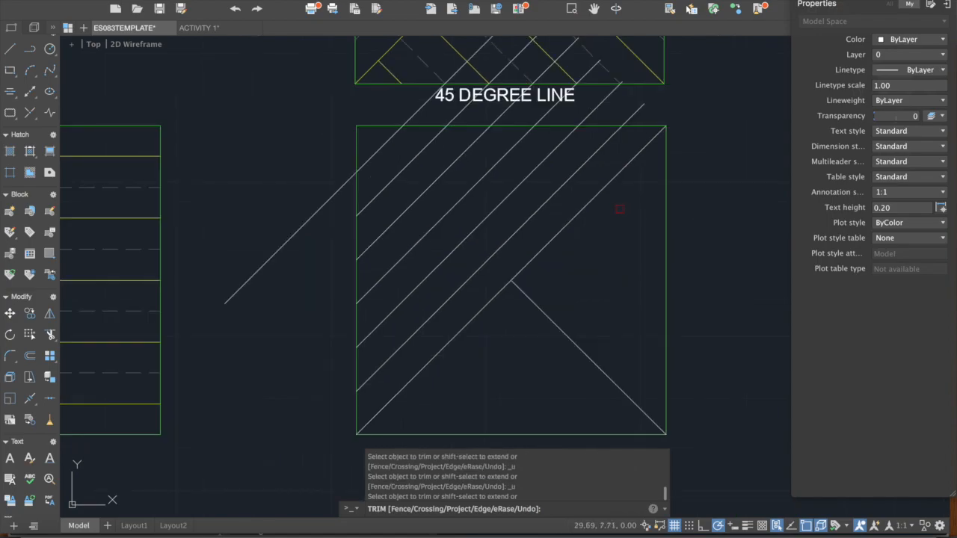
pyautogui.press('super+z')
pyautogui.press('super+z')
pyautogui.press('super+z')
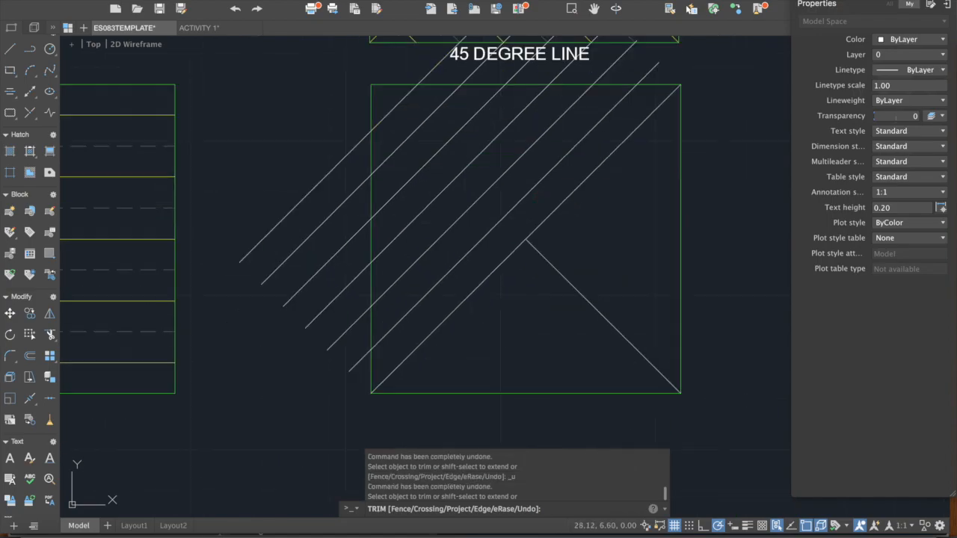
pyautogui.press('Escape')
# Draw a small rectangle in the empty area right of the pattern squares and a larger rectangle around it.
pyautogui.scroll(-2, 619, 185)
pyautogui.moveTo(574, 189); pyautogui.dragTo(154, 259, button='middle')
pyautogui.write('rec')
pyautogui.press('Return')
pyautogui.click(429, 202)
pyautogui.click(470, 246)
pyautogui.press('Escape')
pyautogui.write('rec')
pyautogui.press('Return')
pyautogui.click(406, 187)
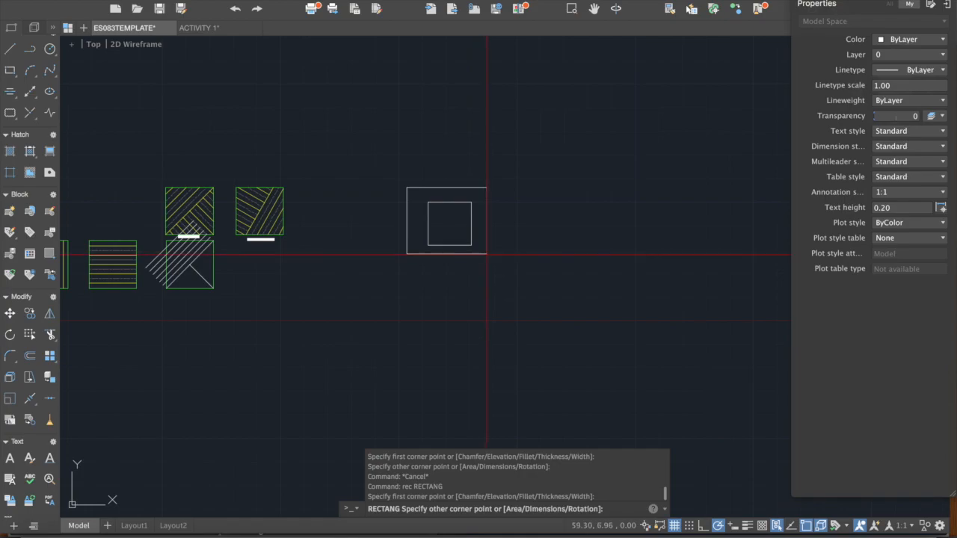
pyautogui.click(487, 254)
# Draw two more, progressively larger rectangles around the nested pair.
pyautogui.write('rec')
pyautogui.press('Return')
pyautogui.click(395, 174)
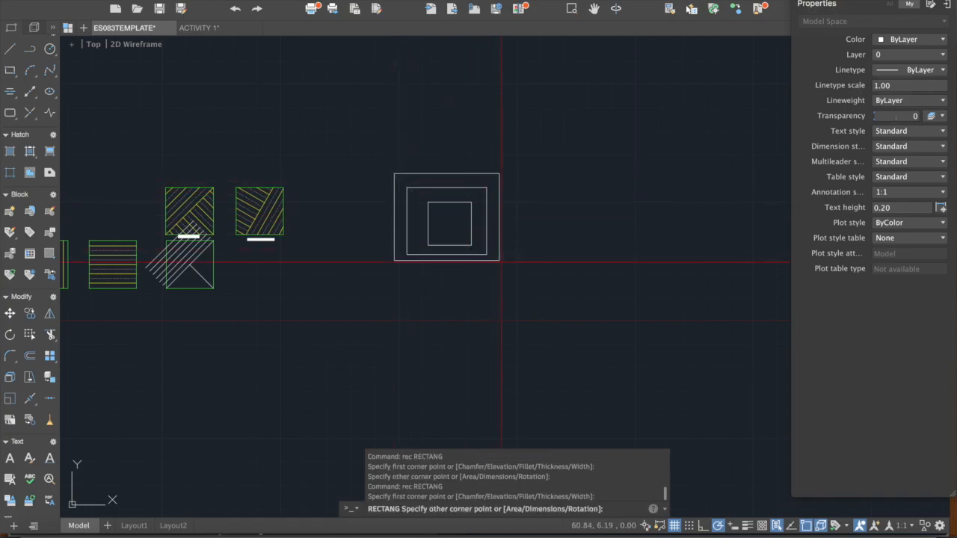
pyautogui.click(504, 264)
pyautogui.write('rec')
pyautogui.press('Return')
pyautogui.click(370, 148)
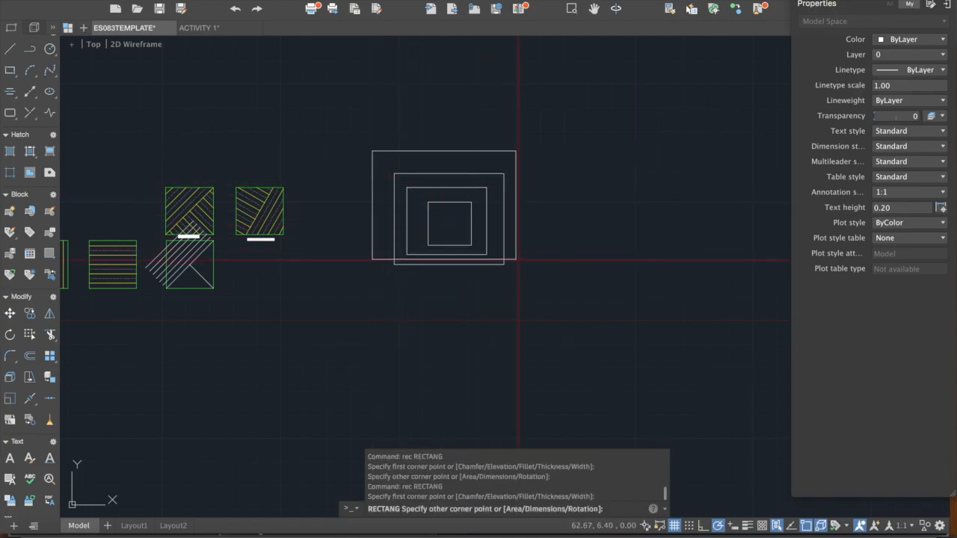
pyautogui.click(532, 291)
# Draw a vertical line from the midpoint of the innermost rectangle's bottom edge up to the outermost rectangle's top edge.
pyautogui.scroll(2, 463, 211)
pyautogui.scroll(3, 429, 232)
pyautogui.write('l')
pyautogui.press('Return')
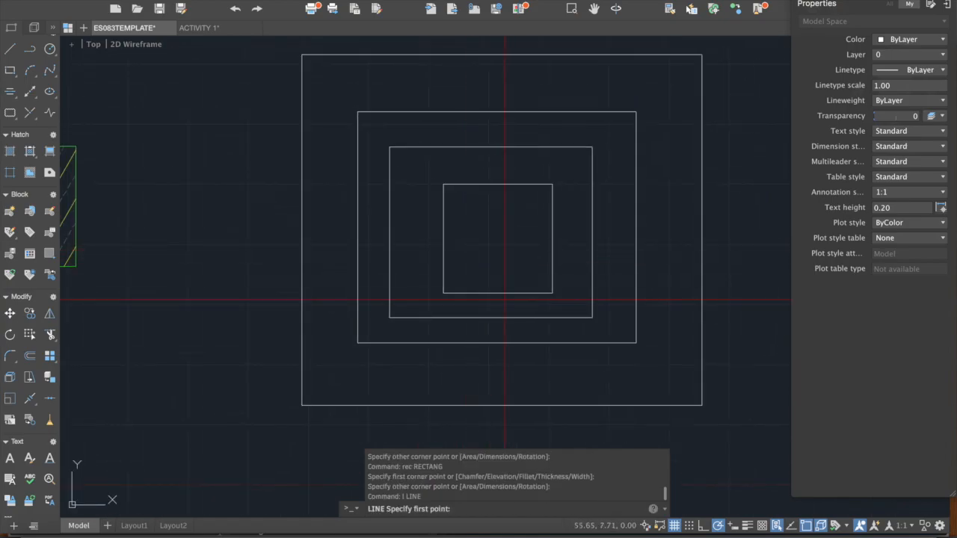
pyautogui.click(498, 293)
pyautogui.click(498, 54)
pyautogui.press('Return')
# Extend the vertical line's lower end through the surrounding rectangles to the outermost bottom edge, using all objects as boundaries.
pyautogui.write('ex')
pyautogui.press('Return')
pyautogui.press('Return')
pyautogui.click(498, 266)
pyautogui.click(499, 266)
pyautogui.click(498, 266)
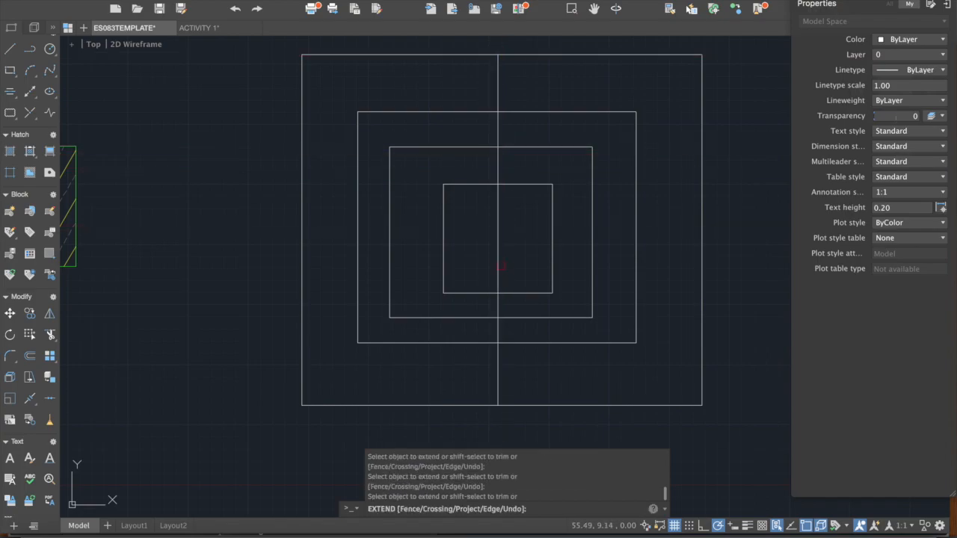
# Offset the vertical line twice to its left through the nested rectangles, using the stored offset distance.
pyautogui.press('Escape')
pyautogui.write('o')
pyautogui.press('Return')
pyautogui.press('Return')
pyautogui.click(498, 75)
pyautogui.click(463, 83)
pyautogui.click(485, 79)
pyautogui.click(366, 84)
pyautogui.press('Escape')
# Copy the leftmost vertical line farther to the left and erase that copy.
pyautogui.click(474, 83)
pyautogui.write('c')
pyautogui.press('Return')
pyautogui.click(442, 79)
pyautogui.click(414, 80)
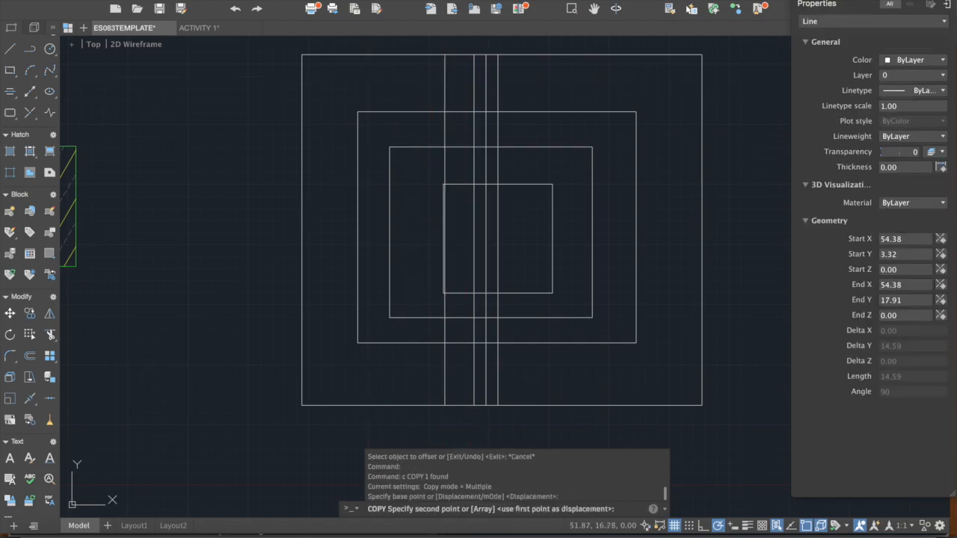
pyautogui.press('Escape')
pyautogui.press('Escape')
pyautogui.click(453, 95)
pyautogui.click(416, 77)
pyautogui.write('e')
pyautogui.press('Return')
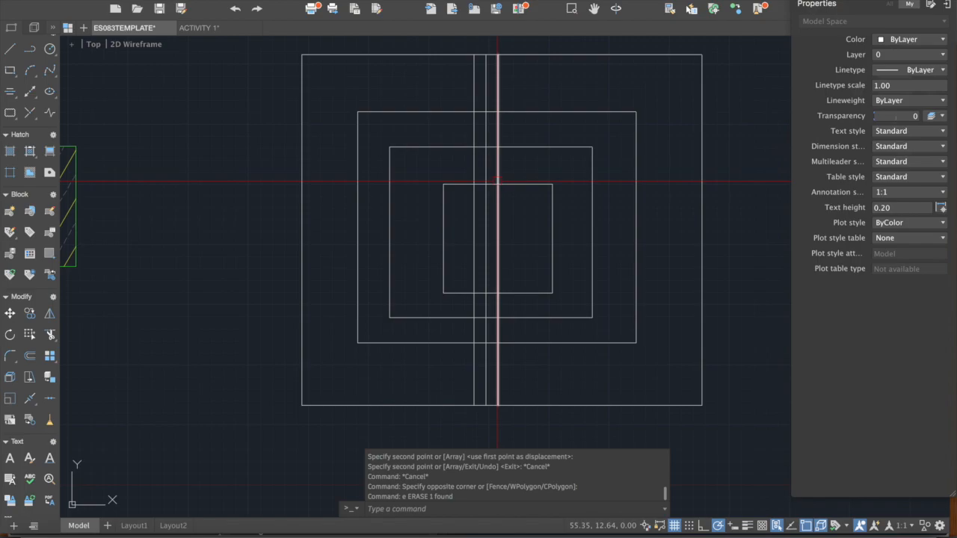
# Regenerate the model display with the nested rectangles and the three vertical lines in view.
pyautogui.scroll(-3, 457, 165)
pyautogui.scroll(3, 481, 163)
pyautogui.moveTo(488, 164); pyautogui.dragTo(475, 188, button='middle')
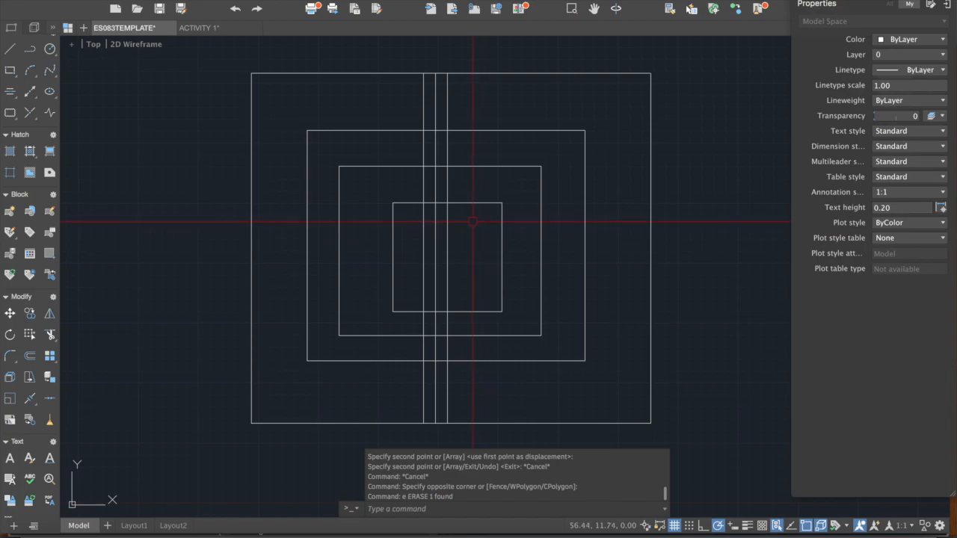
pyautogui.scroll(1, 472, 221)
pyautogui.write('re')
pyautogui.press('Return')
pyautogui.press('Escape')
pyautogui.press('Escape')
pyautogui.scroll(-1, 474, 220)
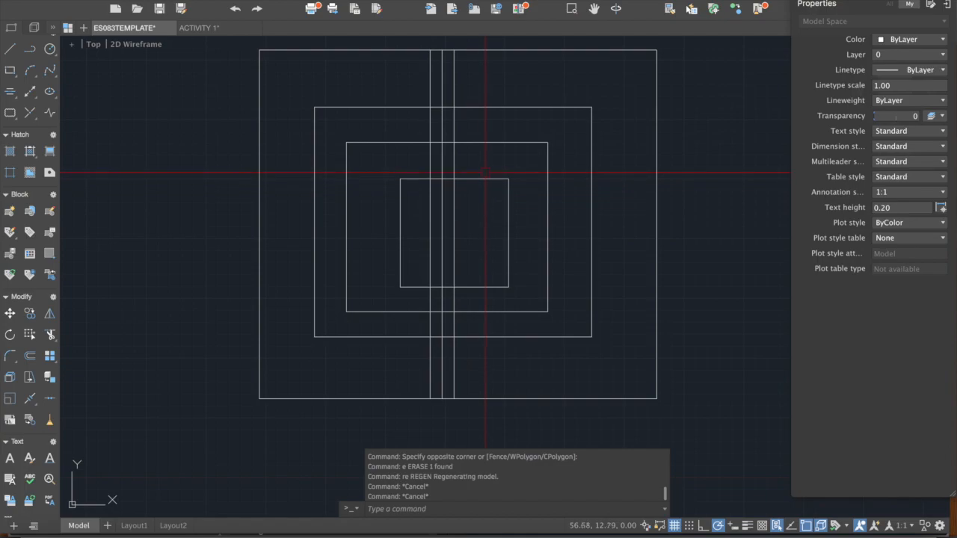
pyautogui.moveTo(485, 174); pyautogui.dragTo(475, 182, button='middle')
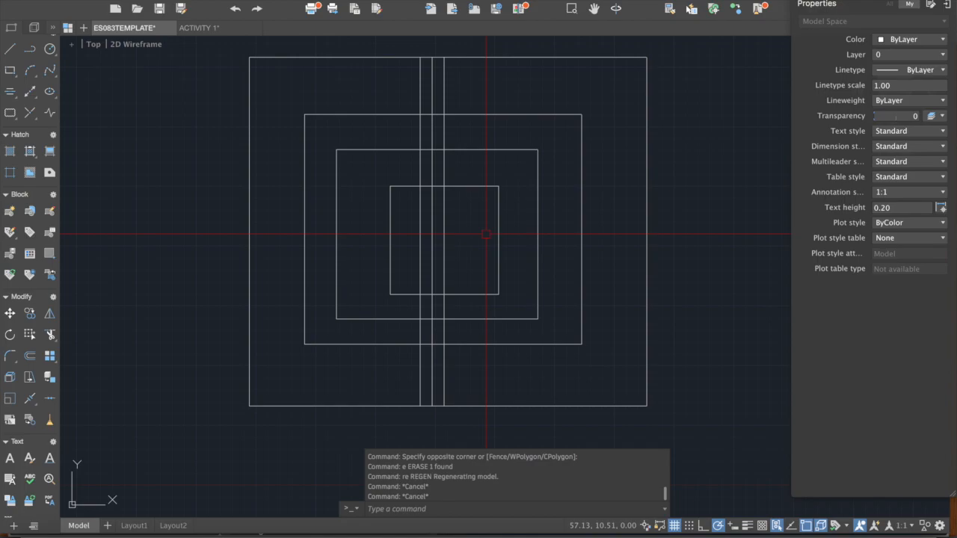
# Start Trim with only the second-largest rectangle and the innermost rectangle as cutting edges.
pyautogui.write('tr')
pyautogui.press('Return')
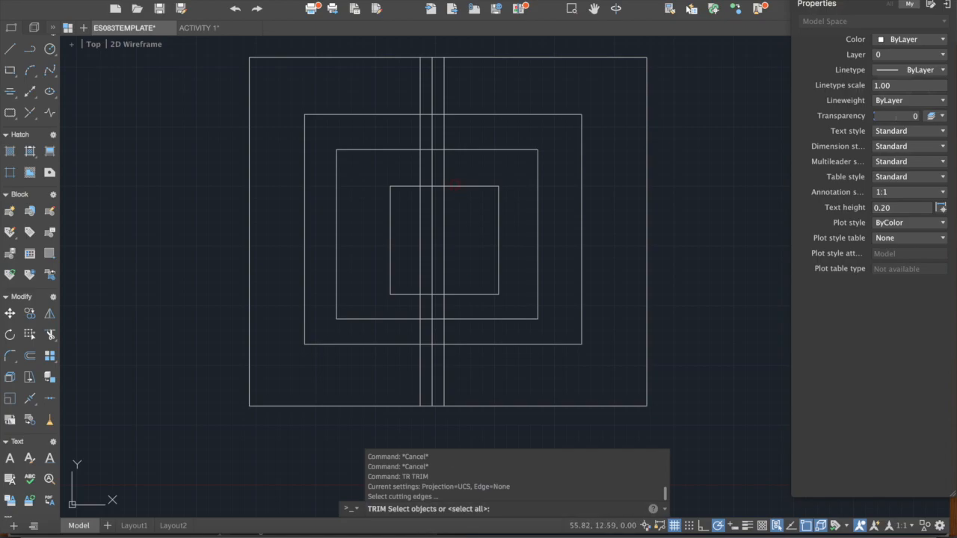
pyautogui.scroll(2, 456, 187)
pyautogui.moveTo(456, 234); pyautogui.dragTo(468, 284, button='middle')
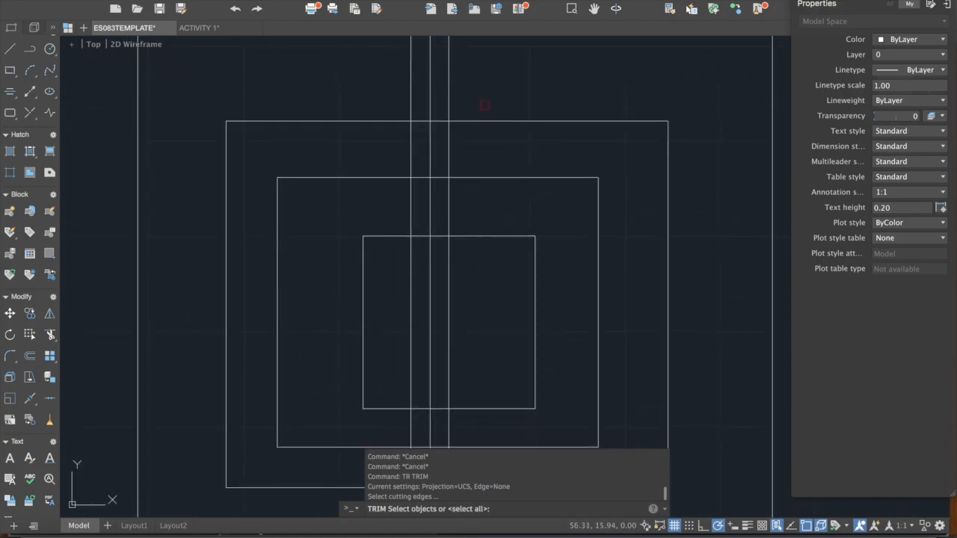
pyautogui.click(518, 119)
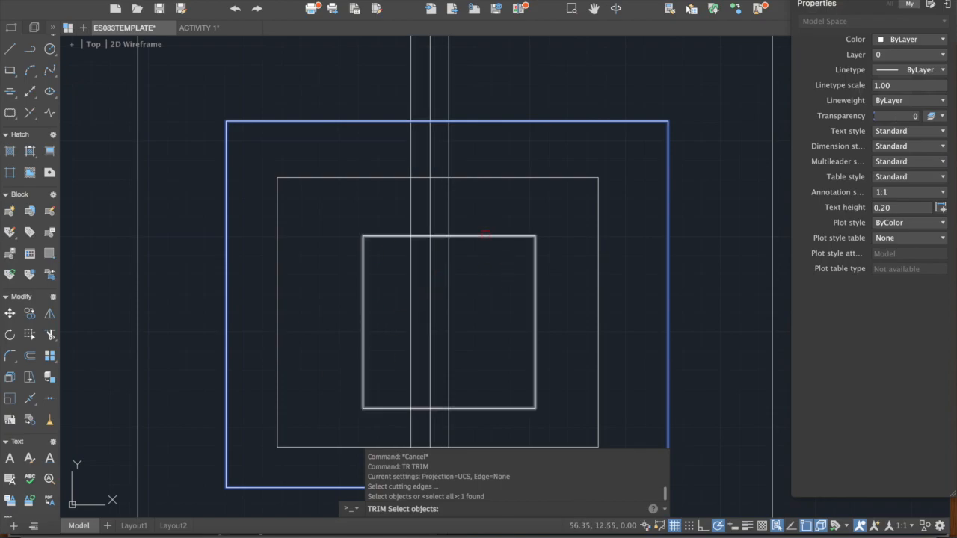
pyautogui.click(486, 234)
pyautogui.scroll(-3, 474, 279)
pyautogui.scroll(3, 466, 271)
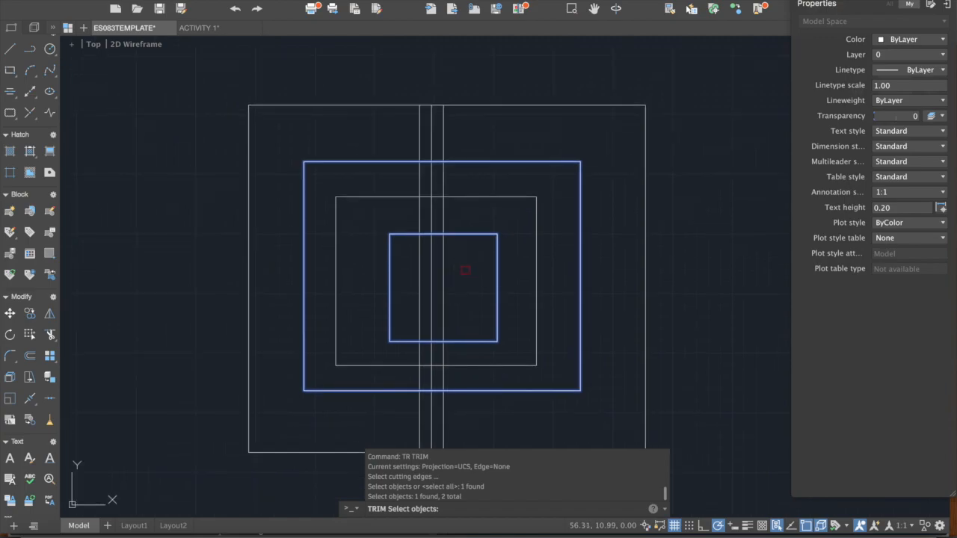
pyautogui.scroll(-2, 423, 257)
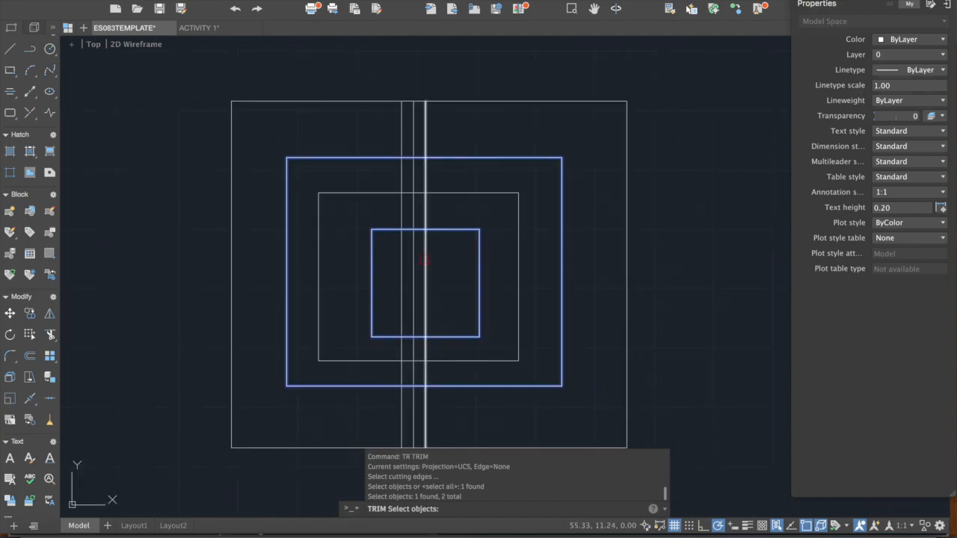
pyautogui.press('Return')
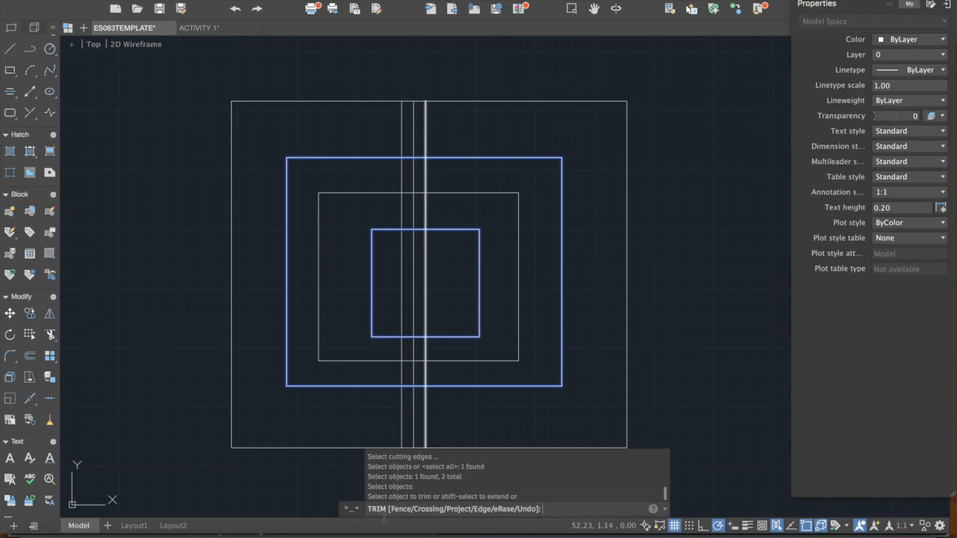
# Trim away the parts of the three vertical lines inside the innermost rectangle.
pyautogui.scroll(2, 508, 292)
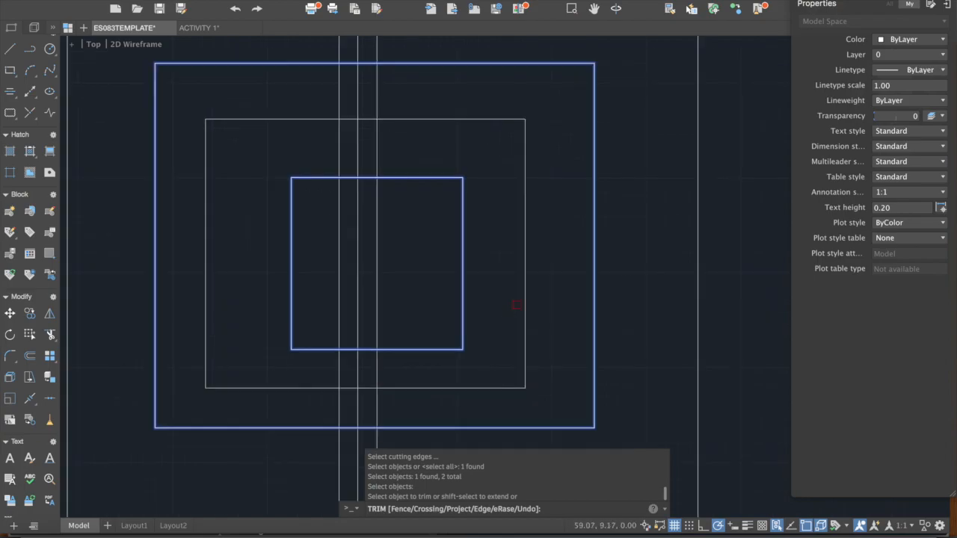
pyautogui.scroll(1, 571, 219)
pyautogui.scroll(-2, 571, 219)
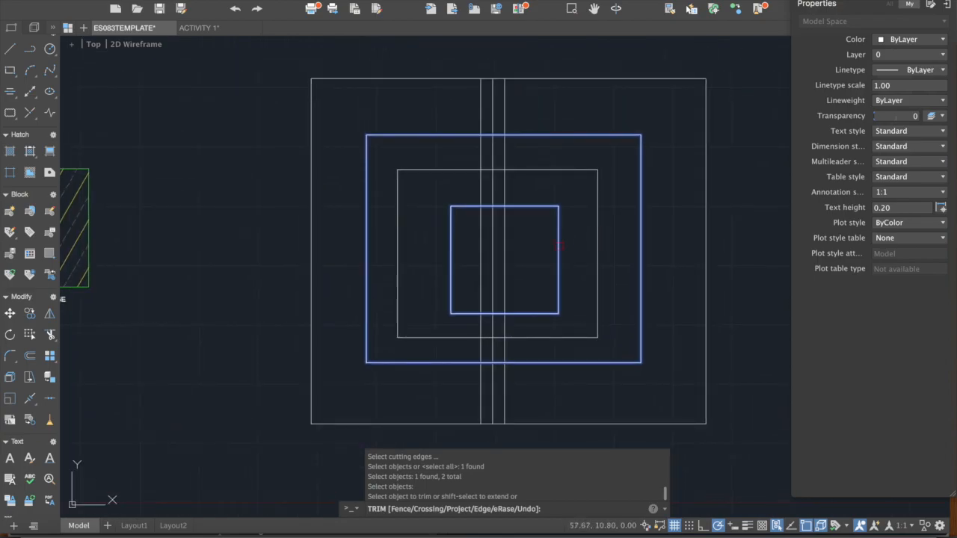
pyautogui.click(535, 255)
pyautogui.click(487, 241)
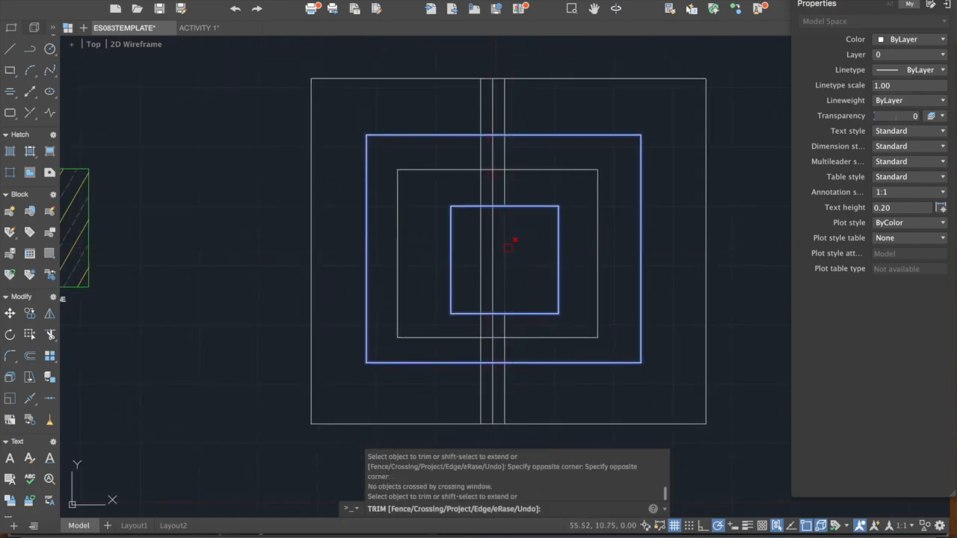
pyautogui.click(508, 248)
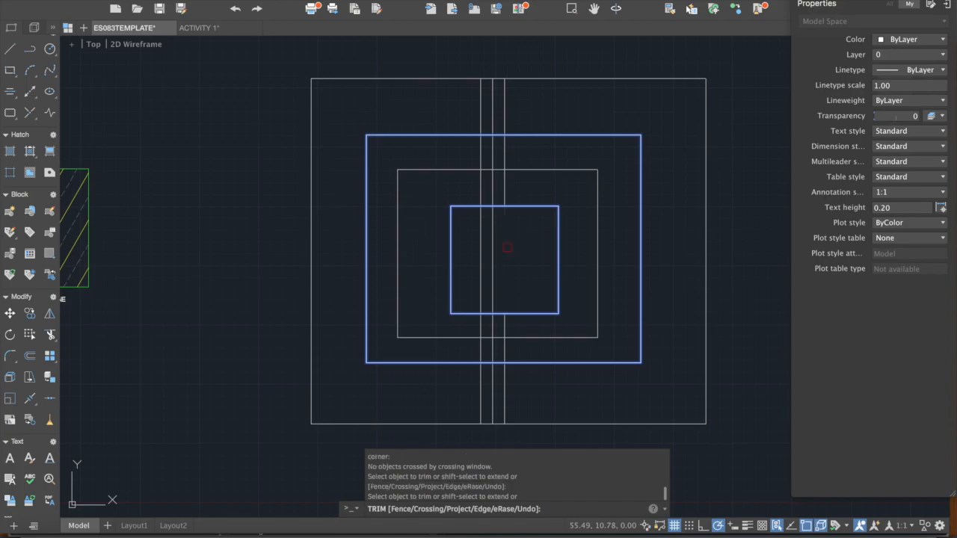
pyautogui.click(498, 234)
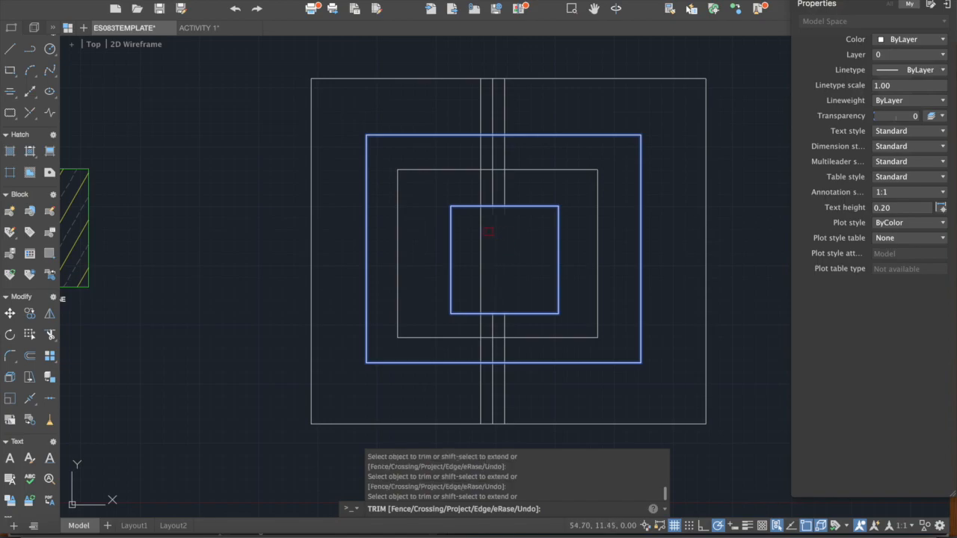
pyautogui.click(478, 230)
# Undo the three trims inside the innermost rectangle while staying in the Trim command.
pyautogui.scroll(2, 504, 255)
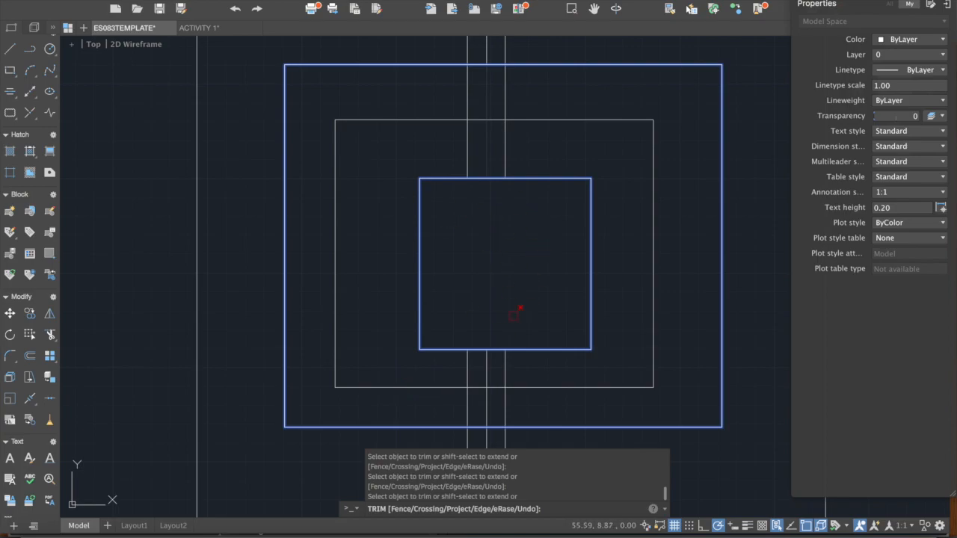
pyautogui.moveTo(493, 234)
pyautogui.mouseDown(button='middle')
pyautogui.moveTo(442, 255)
pyautogui.moveTo(454, 275)
pyautogui.mouseUp(button='middle')
pyautogui.press('super+z')
pyautogui.press('super+z')
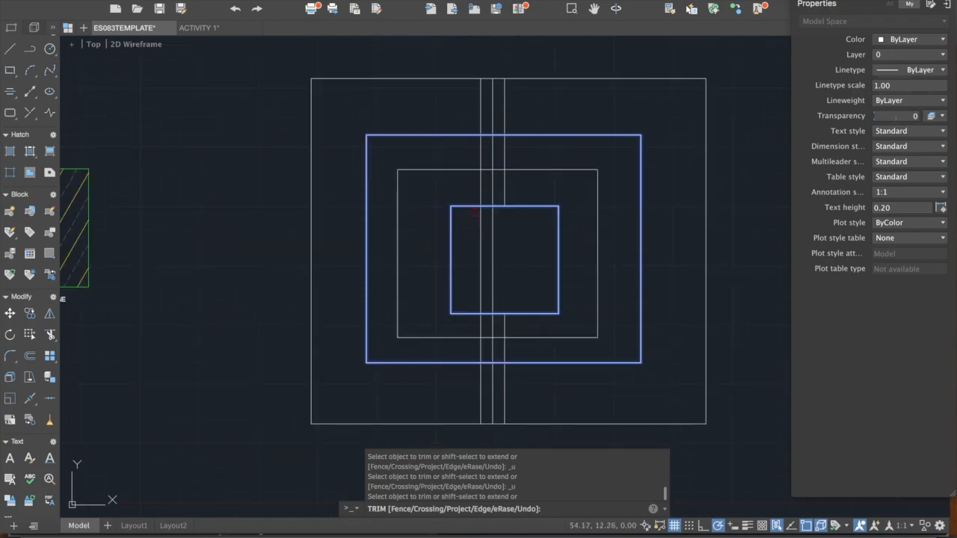
pyautogui.press('super+z')
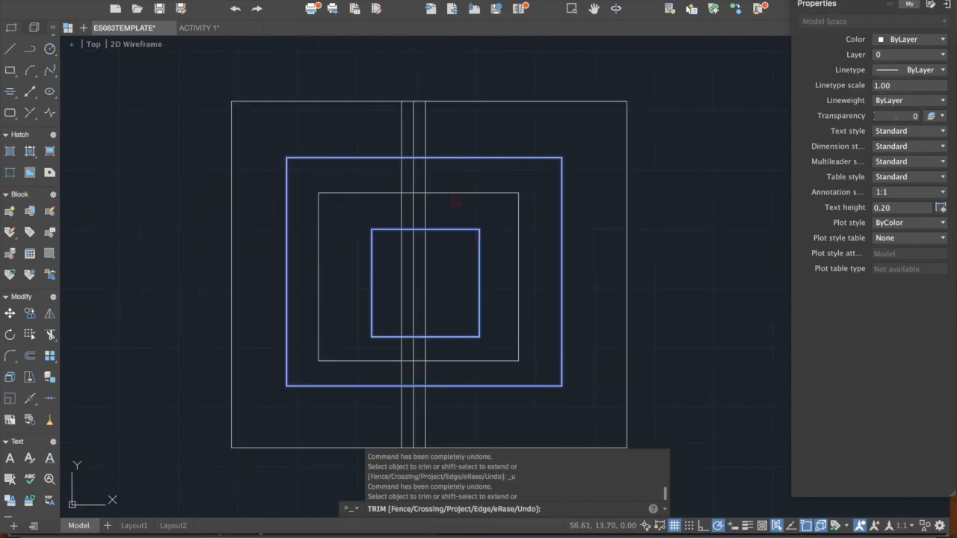
# Trim the three vertical lines between the top edges of the second-largest rectangle and the innermost rectangle.
pyautogui.scroll(2, 452, 204)
pyautogui.moveTo(427, 213); pyautogui.dragTo(445, 204, button='middle')
pyautogui.click(437, 175)
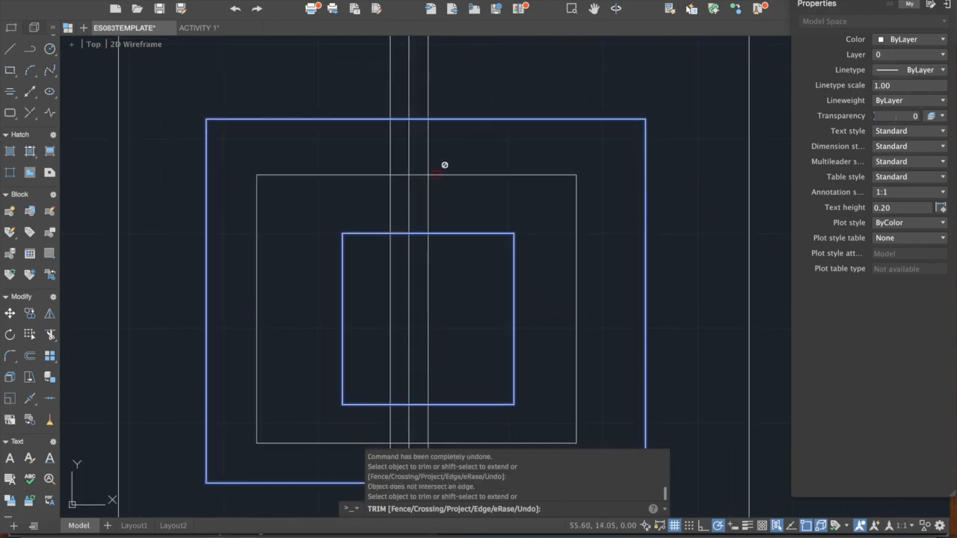
pyautogui.moveTo(469, 120); pyautogui.dragTo(509, 121, button='middle')
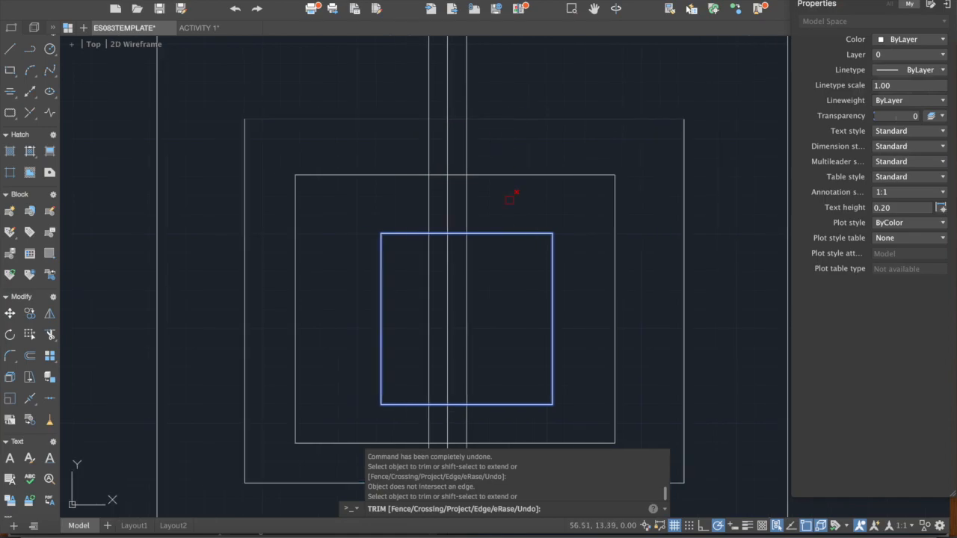
pyautogui.scroll(-2, 497, 244)
pyautogui.scroll(2, 485, 250)
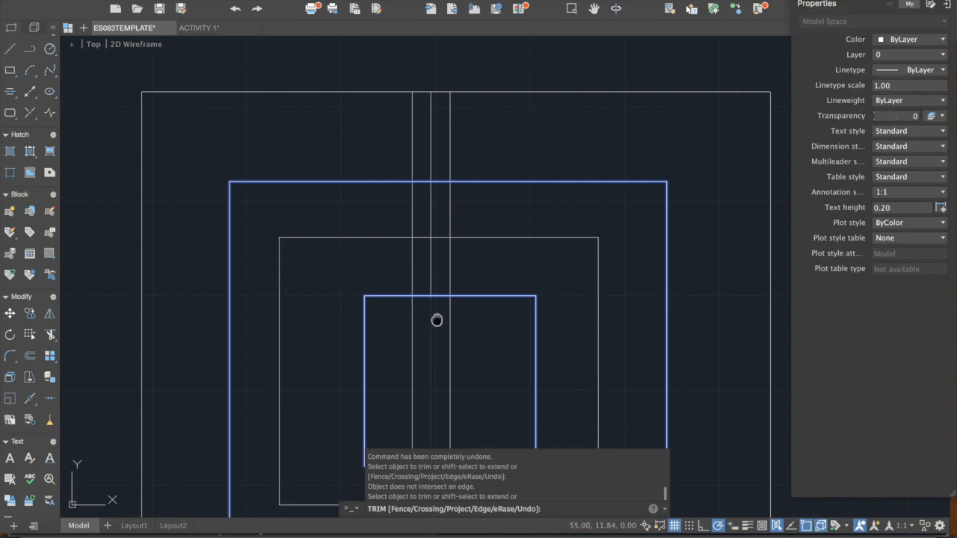
pyautogui.moveTo(436, 321); pyautogui.dragTo(445, 264, button='middle')
pyautogui.moveTo(528, 252); pyautogui.dragTo(511, 320, button='middle')
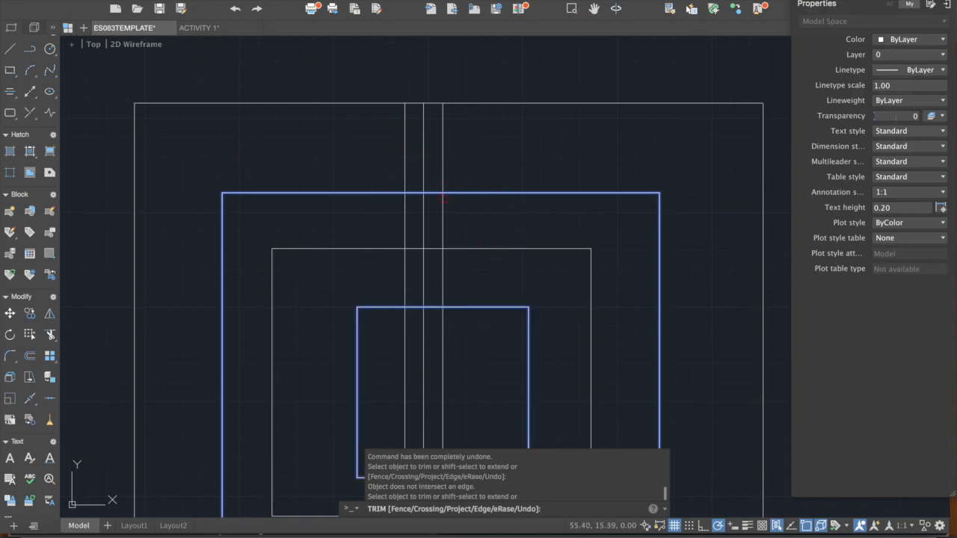
pyautogui.click(445, 207)
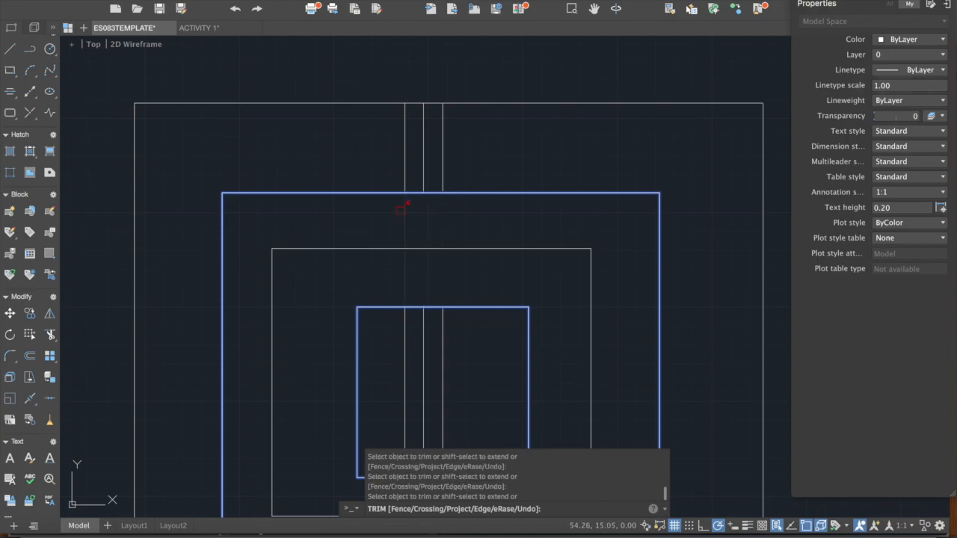
pyautogui.click(407, 199)
pyautogui.click(406, 216)
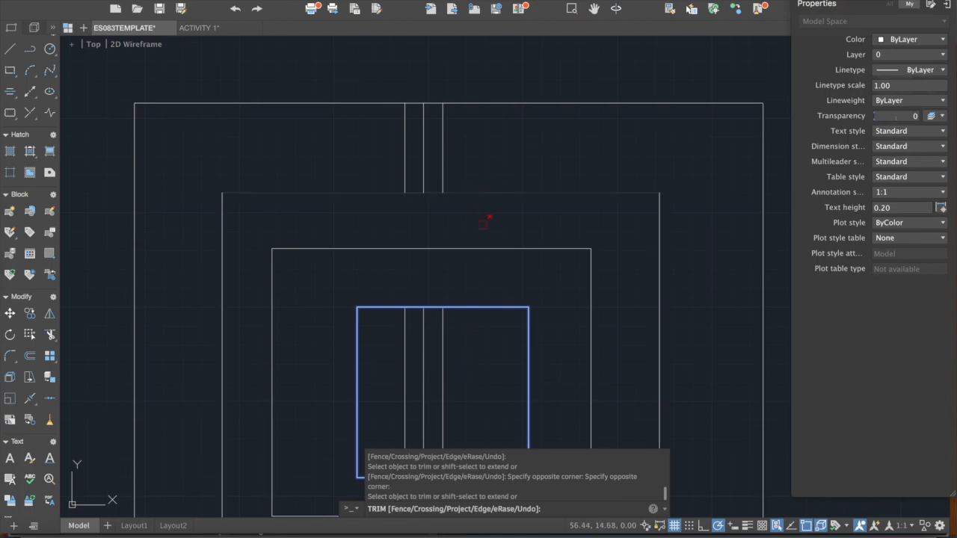
# Undo the three trims between the cutting rectangles and leave the Trim command.
pyautogui.moveTo(489, 216); pyautogui.dragTo(490, 162, button='middle')
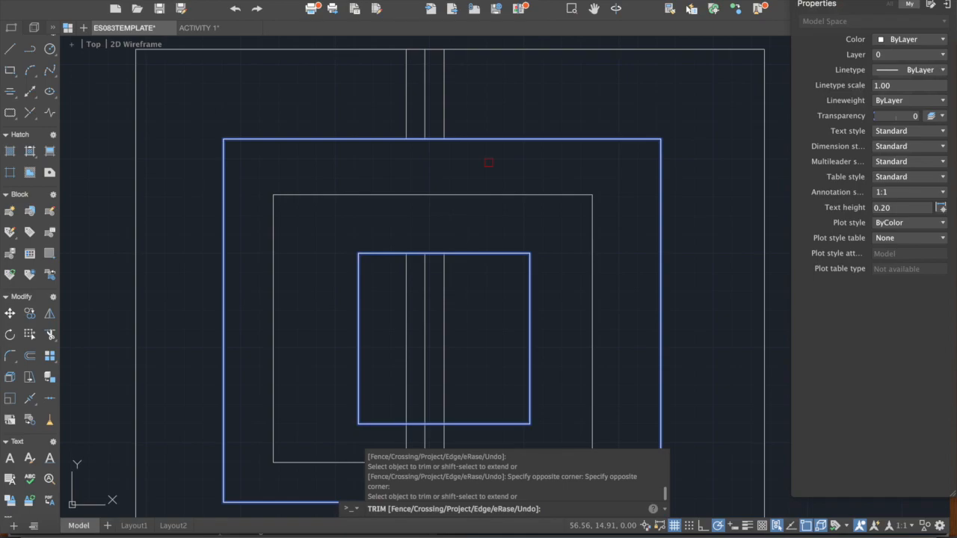
pyautogui.press('super+z')
pyautogui.press('super+z')
pyautogui.press('super+z')
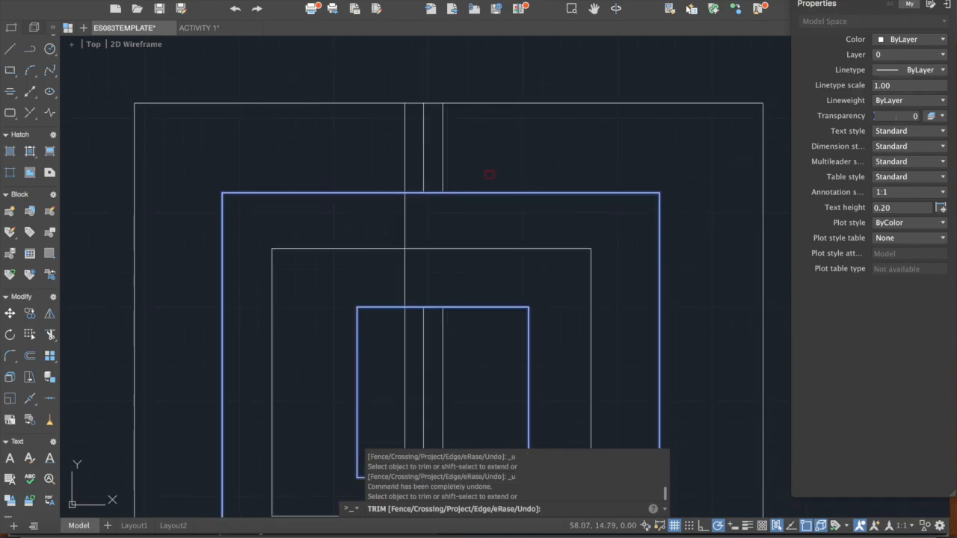
pyautogui.press('Escape')
pyautogui.press('Escape')
pyautogui.press('Escape')
# Trim the rightmost vertical line inside the innermost rectangle, using all objects as cutting edges.
pyautogui.scroll(3, 470, 208)
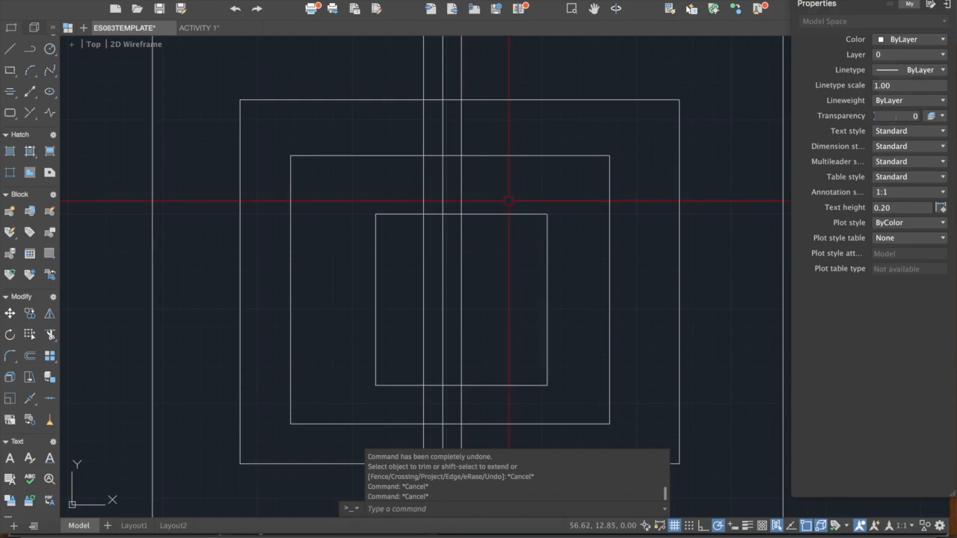
pyautogui.write('tr')
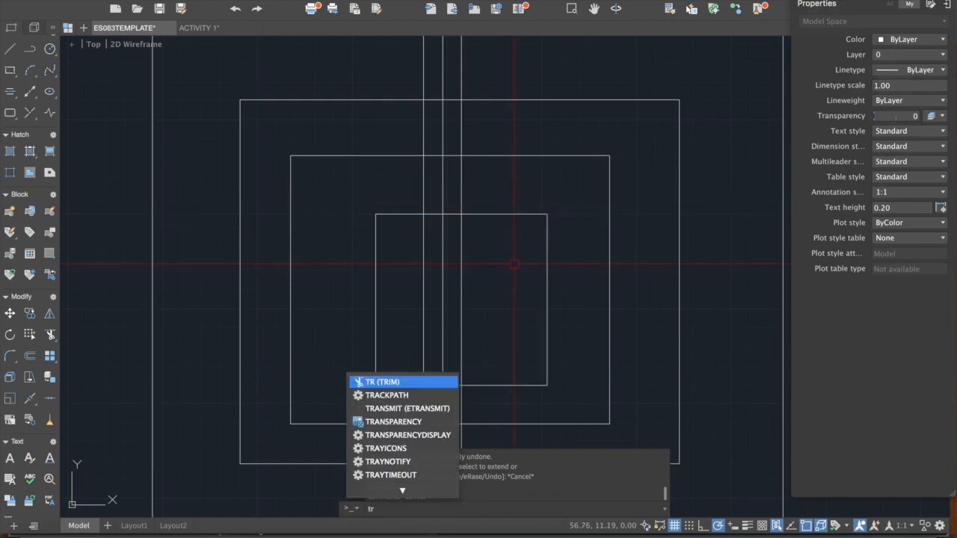
pyautogui.press('Return')
pyautogui.press('Return')
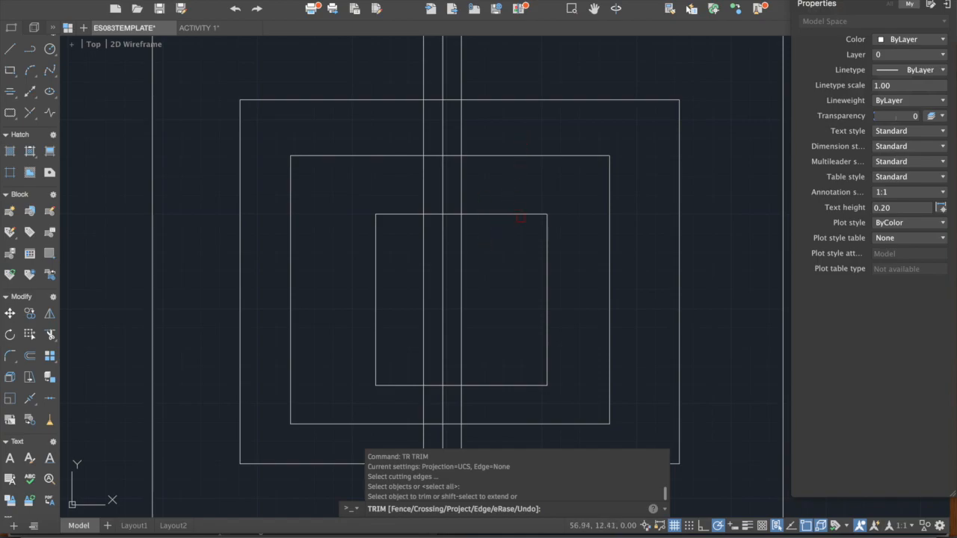
pyautogui.moveTo(519, 214); pyautogui.dragTo(508, 149, button='middle')
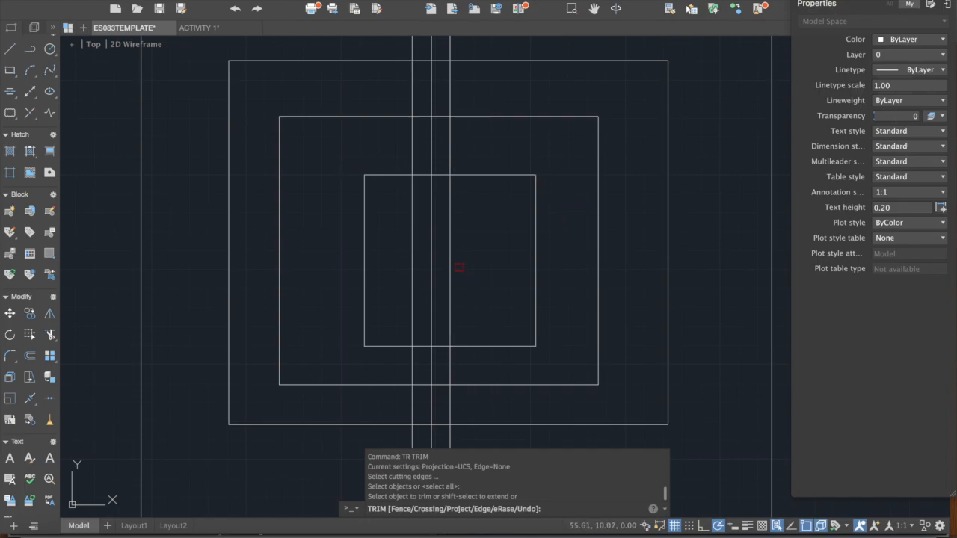
pyautogui.scroll(-2, 455, 263)
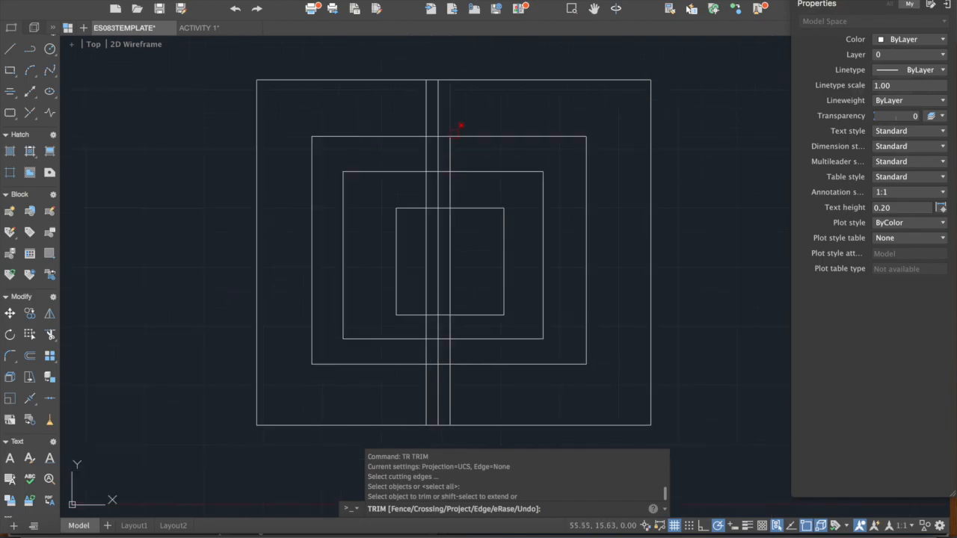
pyautogui.scroll(2, 469, 245)
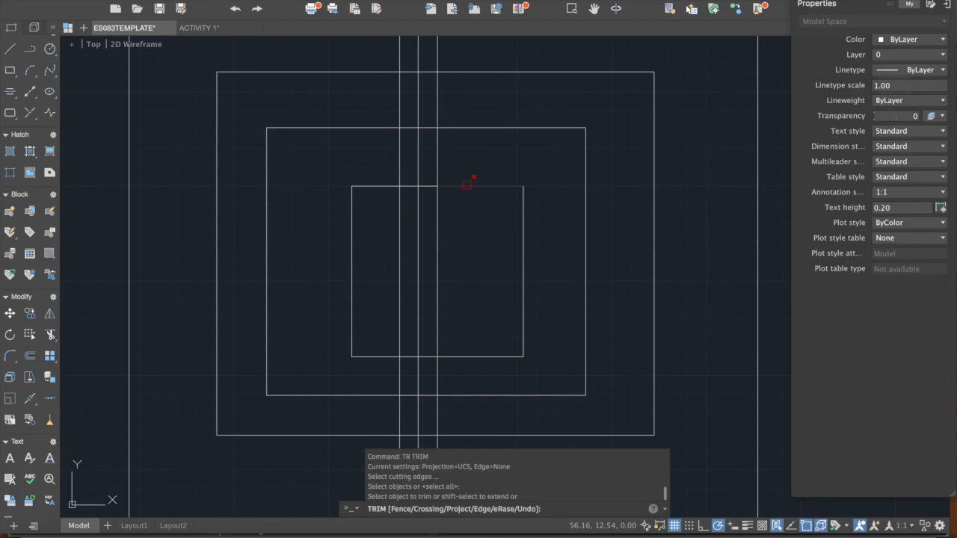
pyautogui.click(440, 263)
pyautogui.scroll(-2, 447, 265)
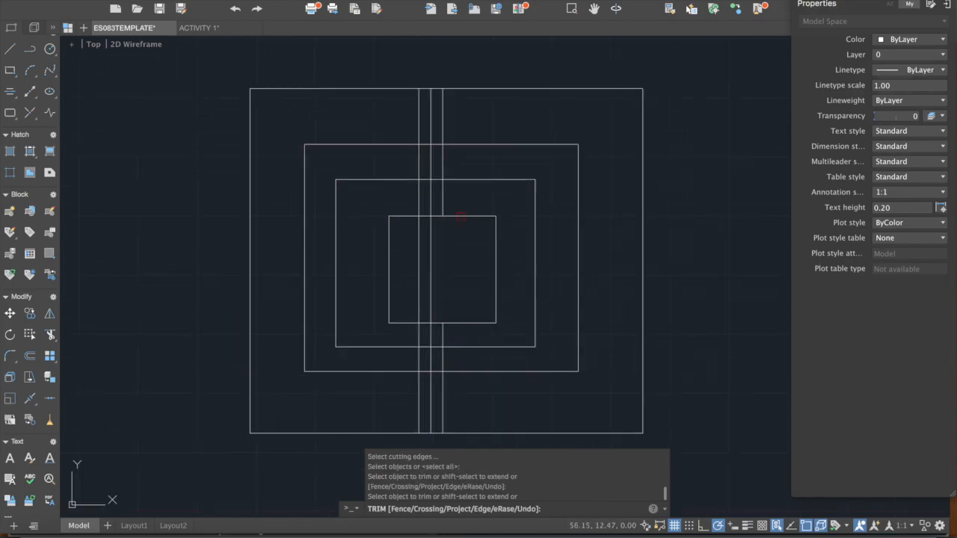
pyautogui.scroll(1, 449, 200)
pyautogui.scroll(3, 485, 200)
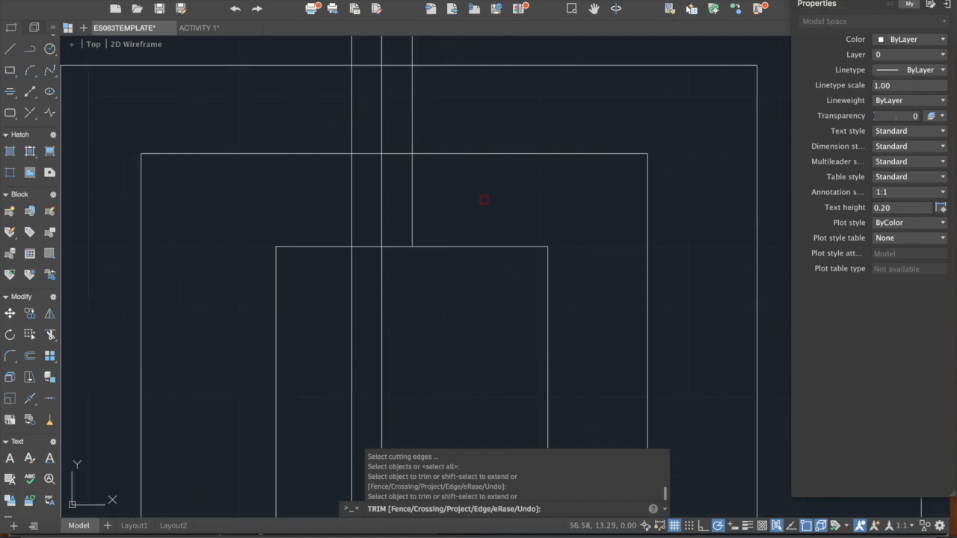
# Trim the rightmost vertical line's segments from the innermost rectangle up to the second-largest rectangle's top edge, then leave Trim.
pyautogui.scroll(-2, 457, 226)
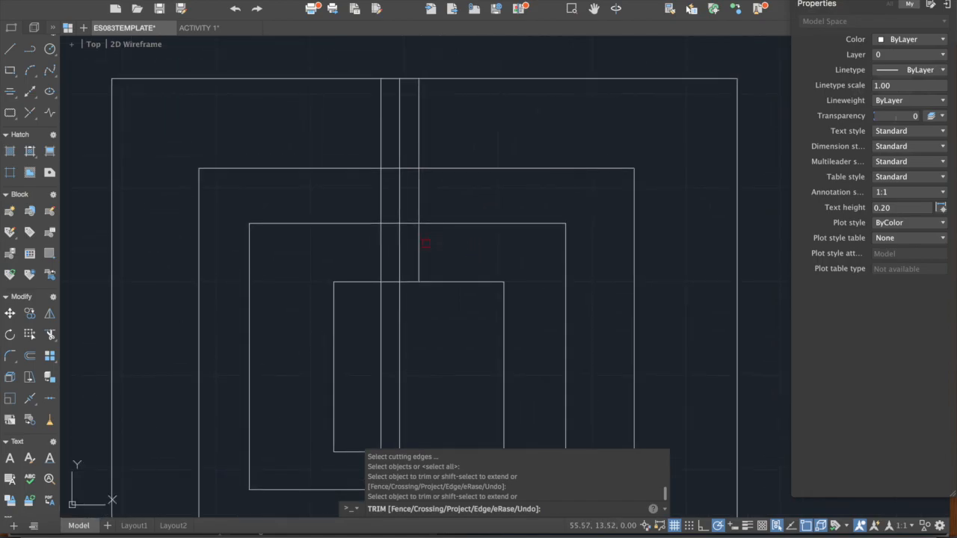
pyautogui.click(421, 247)
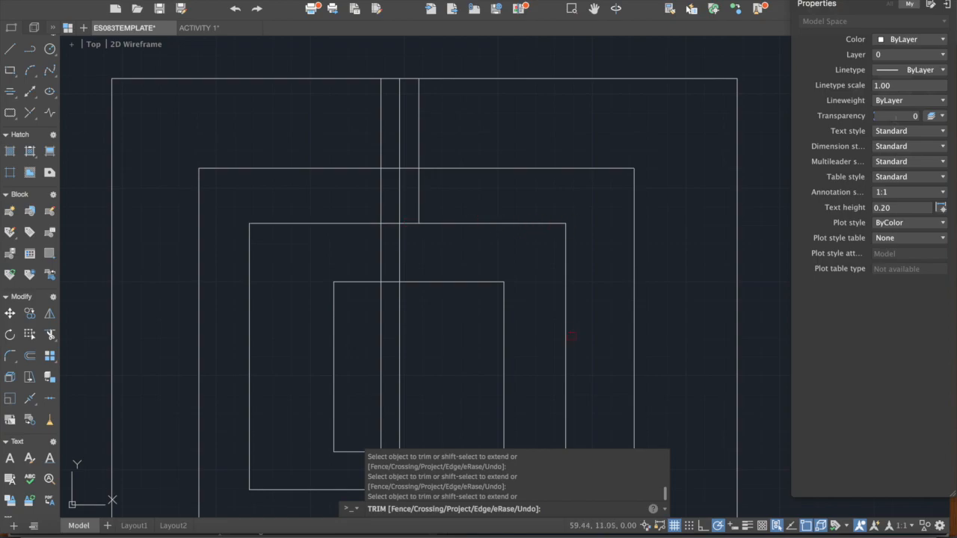
pyautogui.click(419, 154)
pyautogui.click(421, 146)
pyautogui.press('Escape')
# Erase the three vertical lines that run down from the top edge of the outermost practice rectangle.
pyautogui.click(419, 141)
pyautogui.click(395, 132)
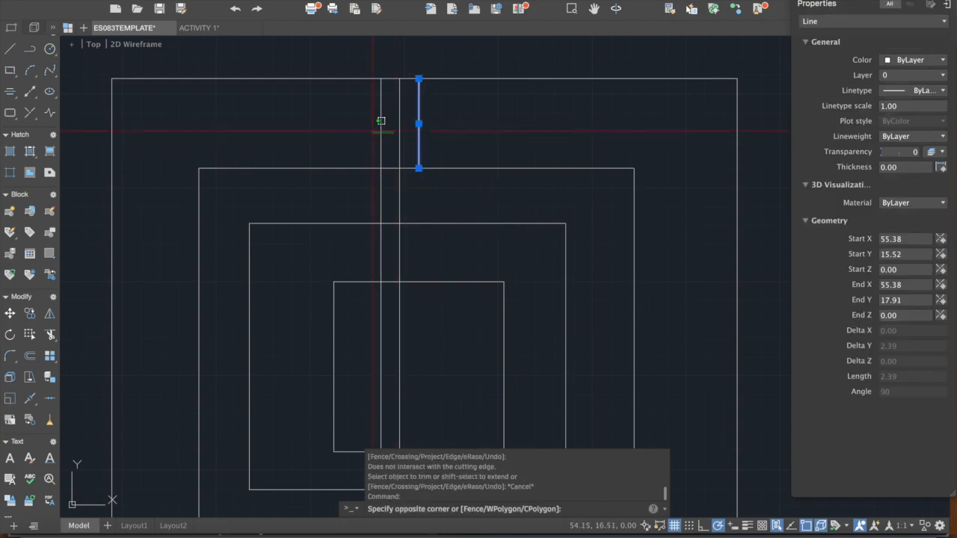
pyautogui.click(372, 130)
pyautogui.click(408, 128)
pyautogui.click(369, 121)
pyautogui.write('e')
pyautogui.press('Return')
# Erase the four nested practice rectangles together with the remaining vertical line below the innermost one.
pyautogui.scroll(-5, 478, 172)
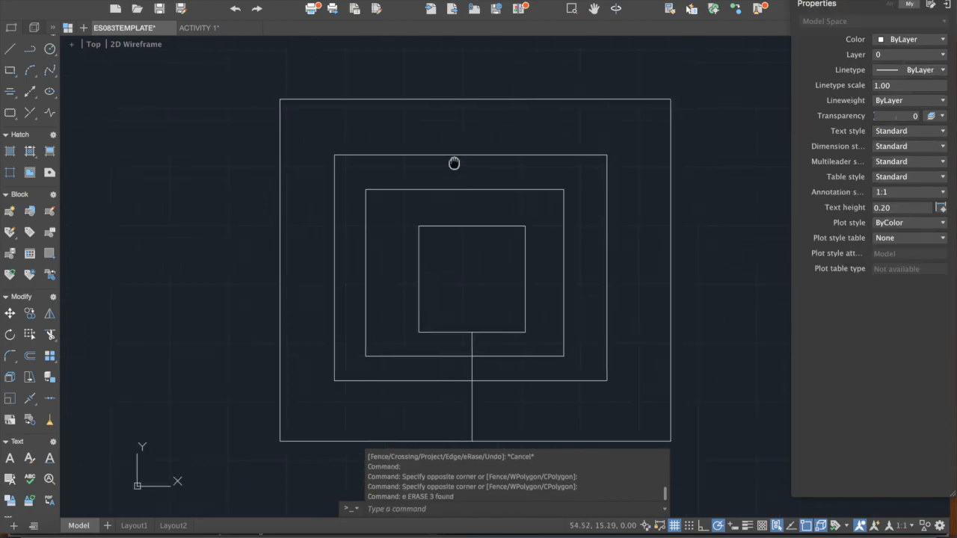
pyautogui.click(660, 377)
pyautogui.click(336, 114)
pyautogui.write('e')
pyautogui.press('Return')
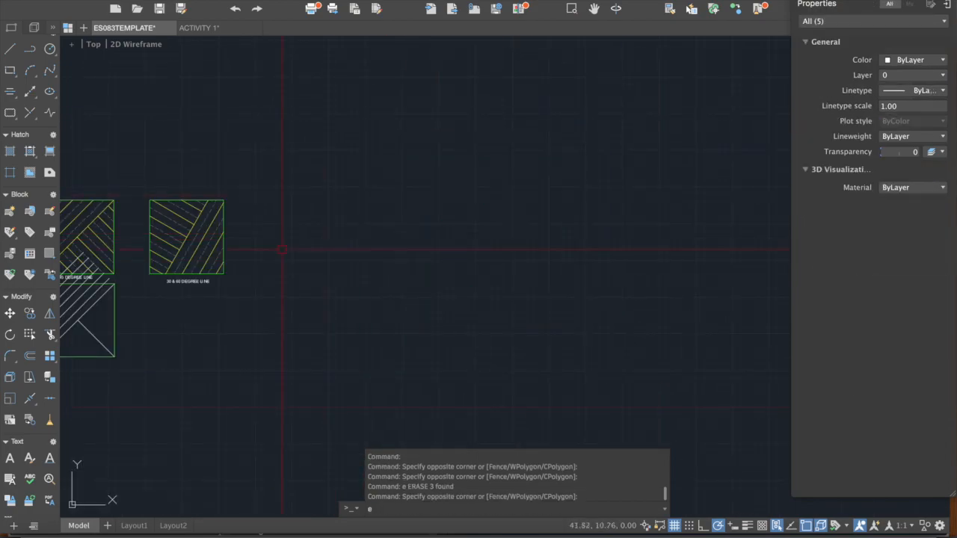
pyautogui.moveTo(278, 249); pyautogui.dragTo(542, 189, button='middle')
pyautogui.scroll(4, 275, 246)
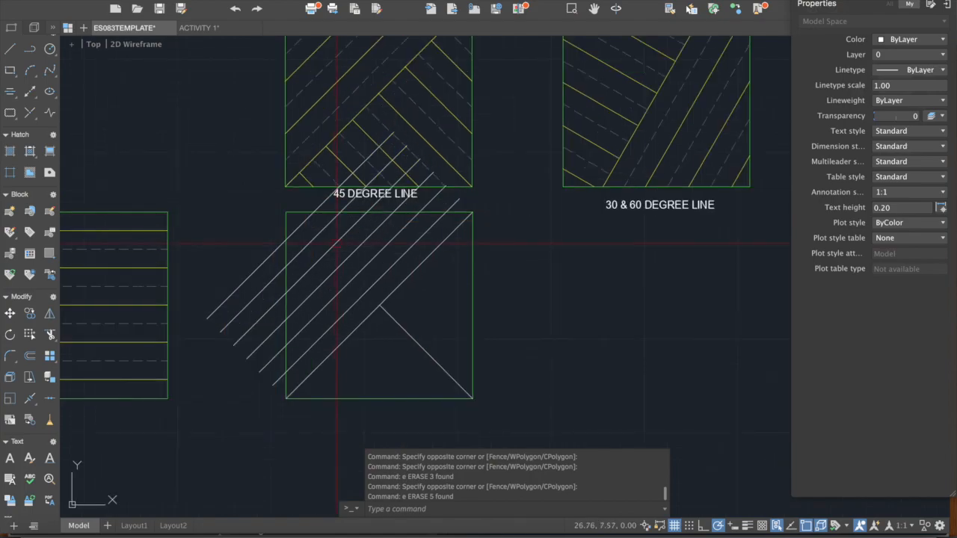
pyautogui.scroll(2, 432, 224)
pyautogui.moveTo(406, 179); pyautogui.dragTo(378, 195, button='middle')
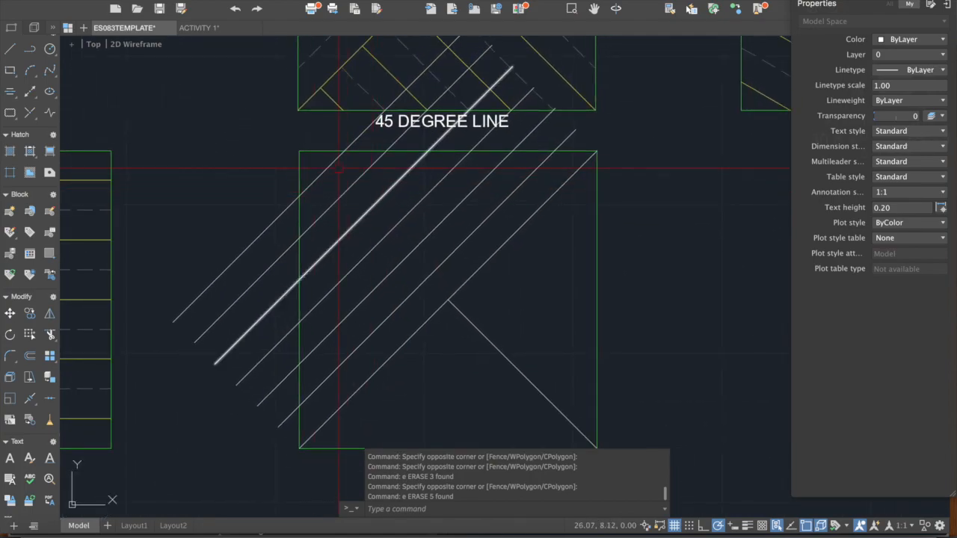
pyautogui.write('tr')
pyautogui.press('Escape')
pyautogui.press('Escape')
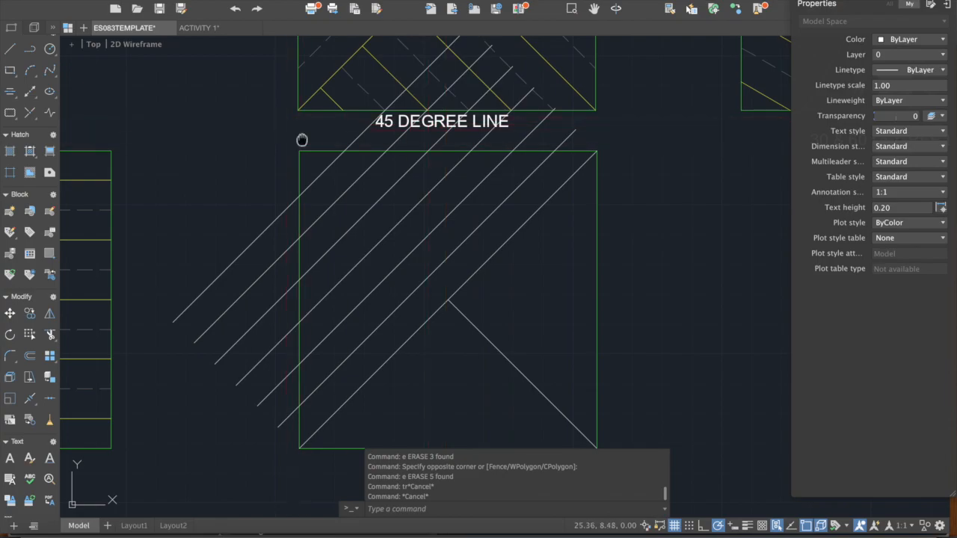
# Trim the parallel diagonals sticking out past the left side of the square below the 45 DEGREE LINE label, using the square as cutting edge.
pyautogui.moveTo(304, 141); pyautogui.dragTo(309, 124, button='middle')
pyautogui.write('tr')
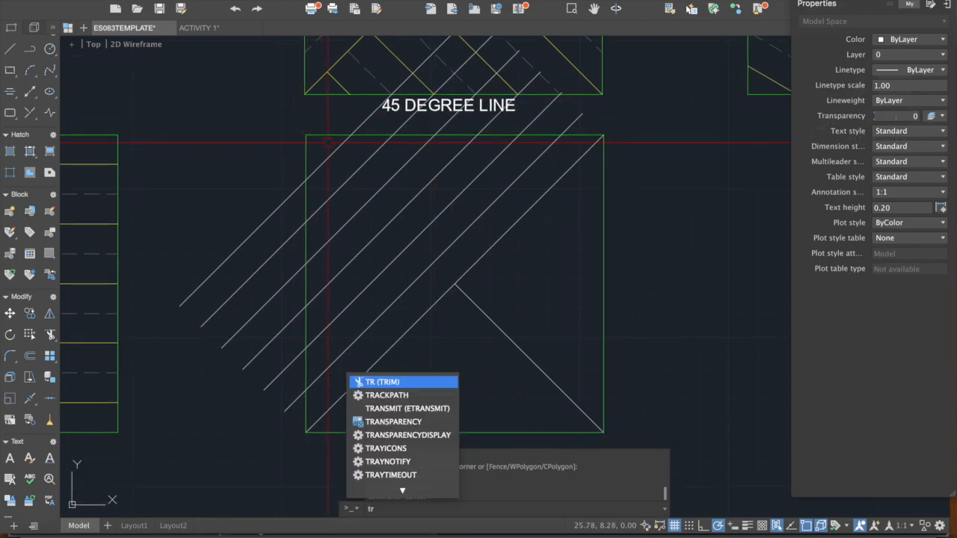
pyautogui.press('Return')
pyautogui.click(329, 136)
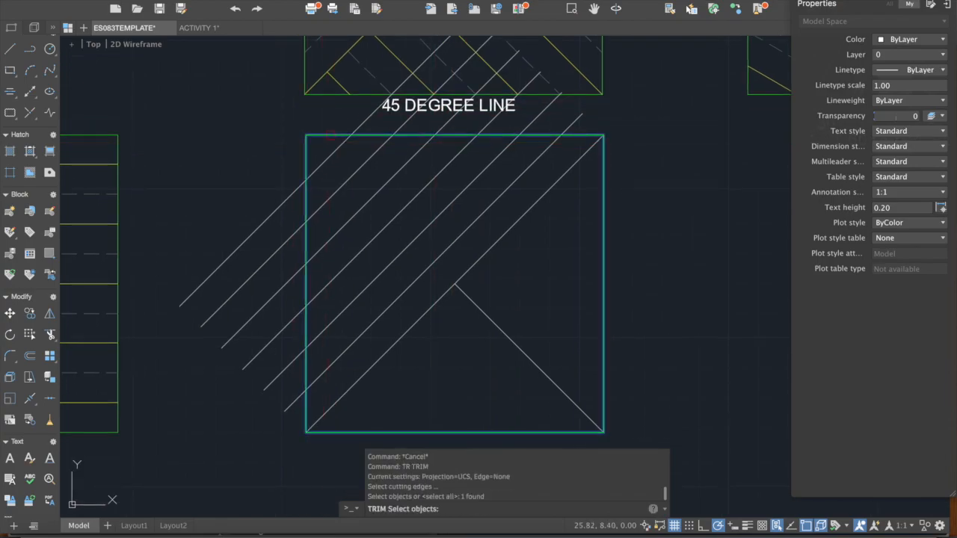
pyautogui.moveTo(373, 172); pyautogui.dragTo(467, 155, button='middle')
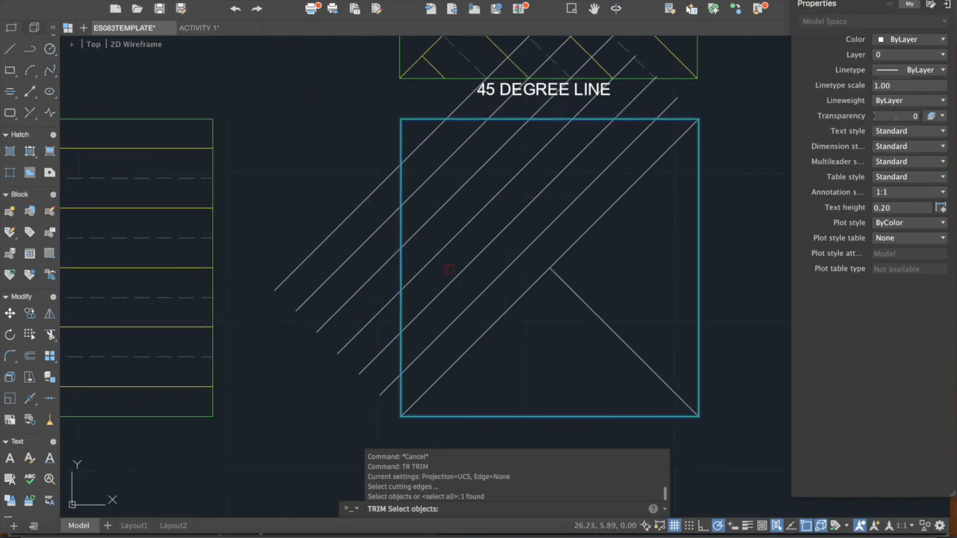
pyautogui.press('Return')
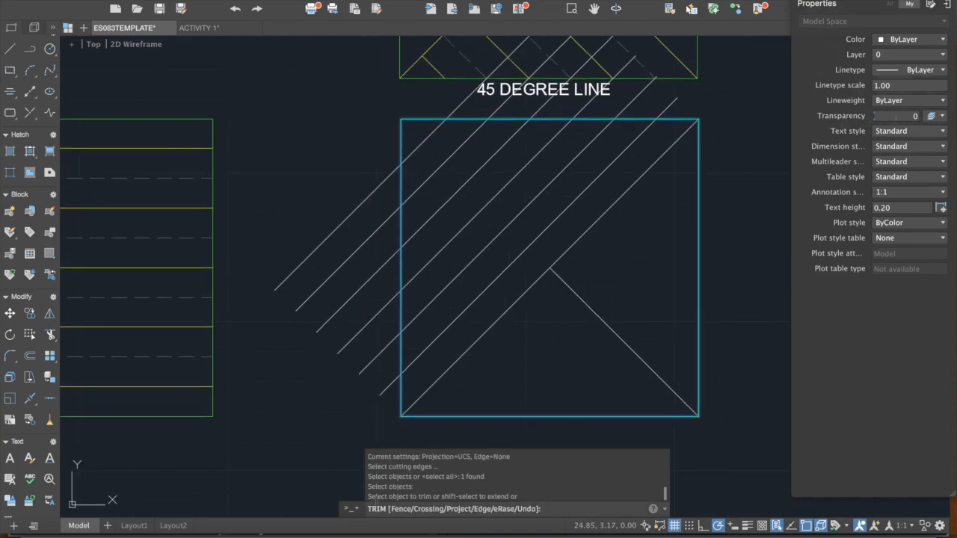
pyautogui.moveTo(364, 335)
pyautogui.mouseDown(button='middle')
pyautogui.moveTo(342, 239)
pyautogui.moveTo(393, 282)
pyautogui.mouseUp(button='middle')
pyautogui.click(447, 357)
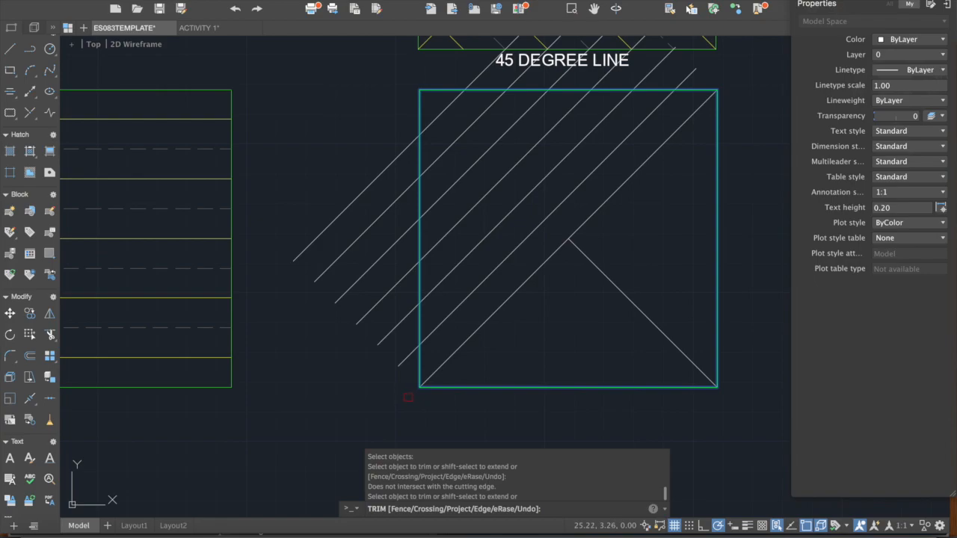
pyautogui.click(408, 398)
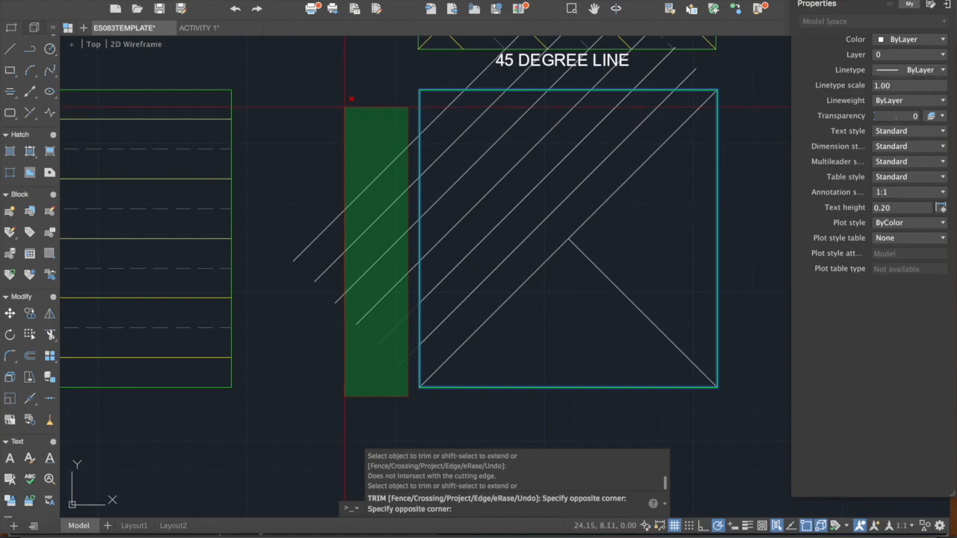
pyautogui.click(284, 76)
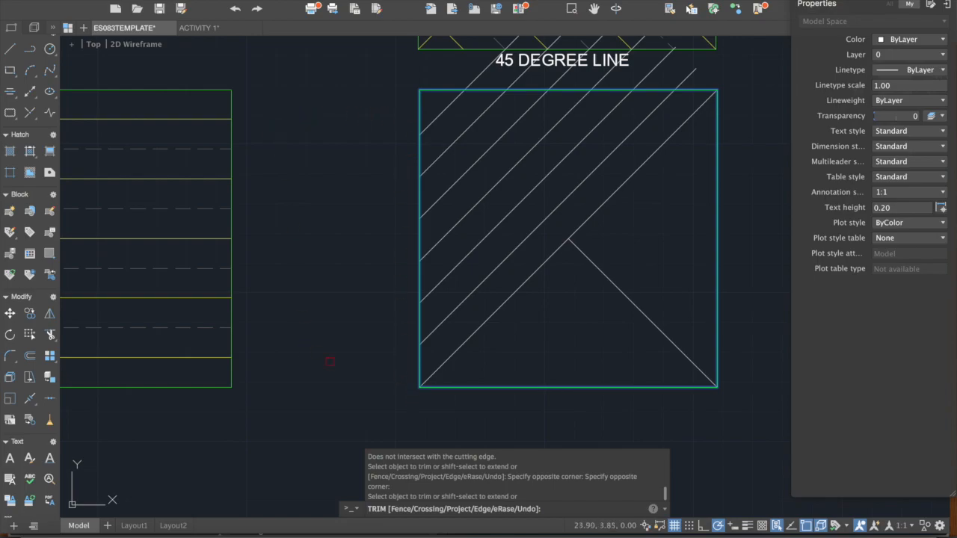
# Trim the diagonal ends that extend above the square's top edge and leave the Trim command.
pyautogui.moveTo(357, 81); pyautogui.dragTo(286, 177, button='middle')
pyautogui.scroll(3, 510, 168)
pyautogui.click(718, 187)
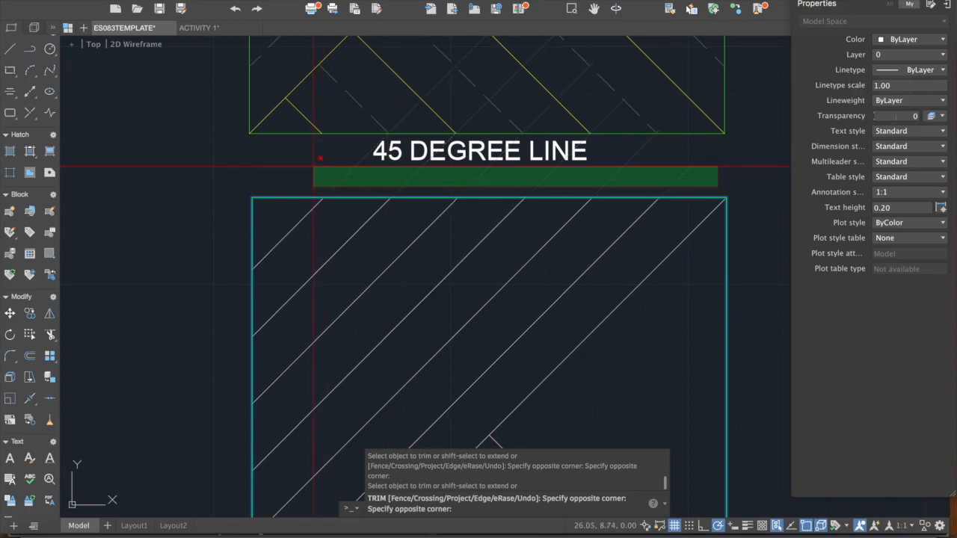
pyautogui.click(313, 166)
pyautogui.scroll(-10, 497, 152)
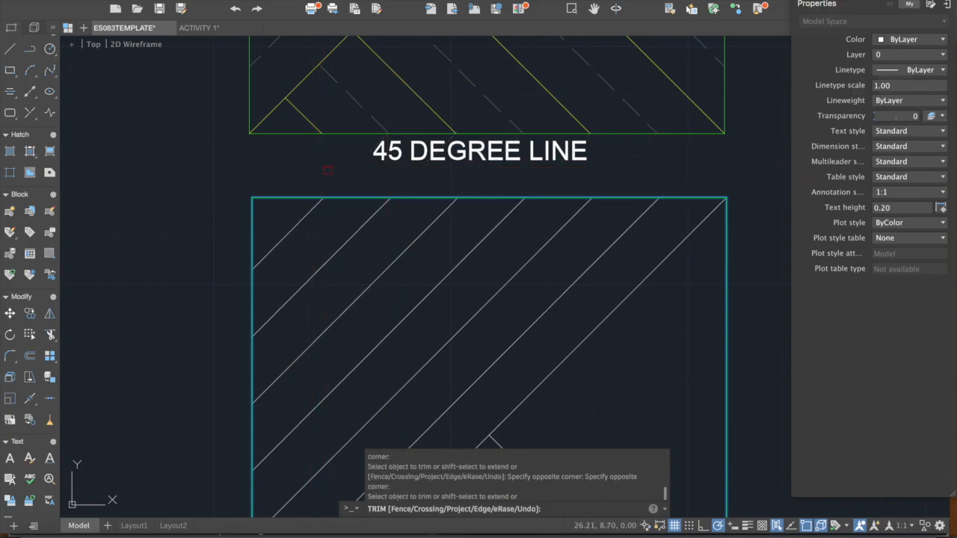
pyautogui.scroll(5, 497, 152)
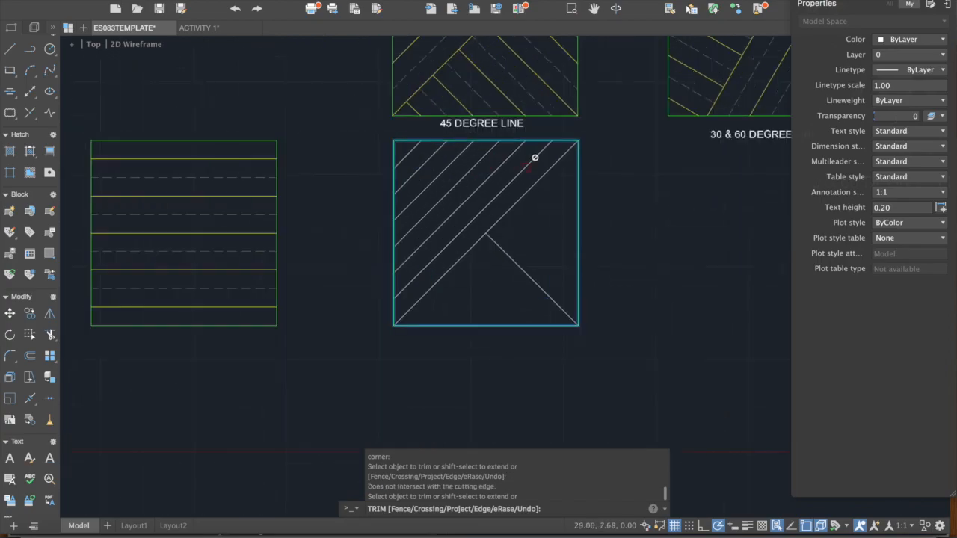
pyautogui.press('Escape')
pyautogui.press('Escape')
pyautogui.press('Escape')
pyautogui.write('o')
pyautogui.press('Escape')
pyautogui.press('Escape')
pyautogui.press('Escape')
# Offset the short diagonal from the square's center six times at a distance of 0.5 toward the upper-right corner.
pyautogui.moveTo(528, 235)
pyautogui.mouseDown(button='middle')
pyautogui.moveTo(488, 273)
pyautogui.moveTo(483, 311)
pyautogui.mouseUp(button='middle')
pyautogui.moveTo(446, 358); pyautogui.dragTo(452, 339, button='middle')
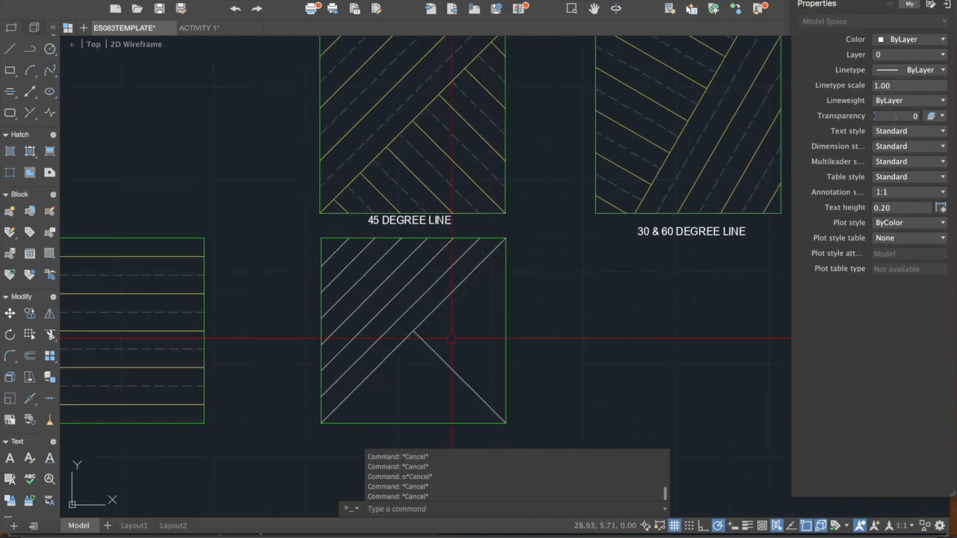
pyautogui.write('o')
pyautogui.press('Return')
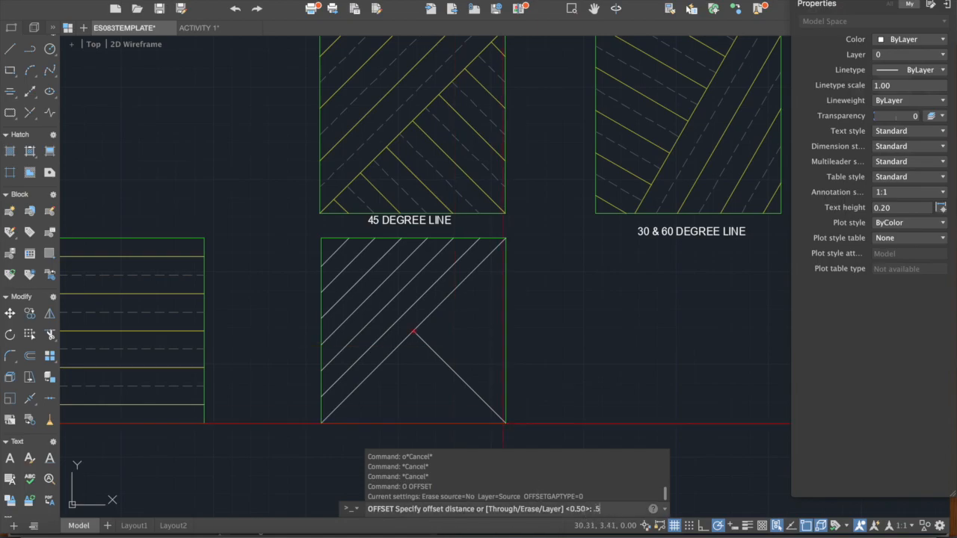
pyautogui.press('Return')
pyautogui.click(457, 375)
pyautogui.click(469, 351)
pyautogui.click(465, 356)
pyautogui.click(482, 340)
pyautogui.click(477, 341)
pyautogui.click(523, 313)
pyautogui.click(485, 323)
pyautogui.click(487, 315)
pyautogui.click(512, 325)
pyautogui.click(497, 283)
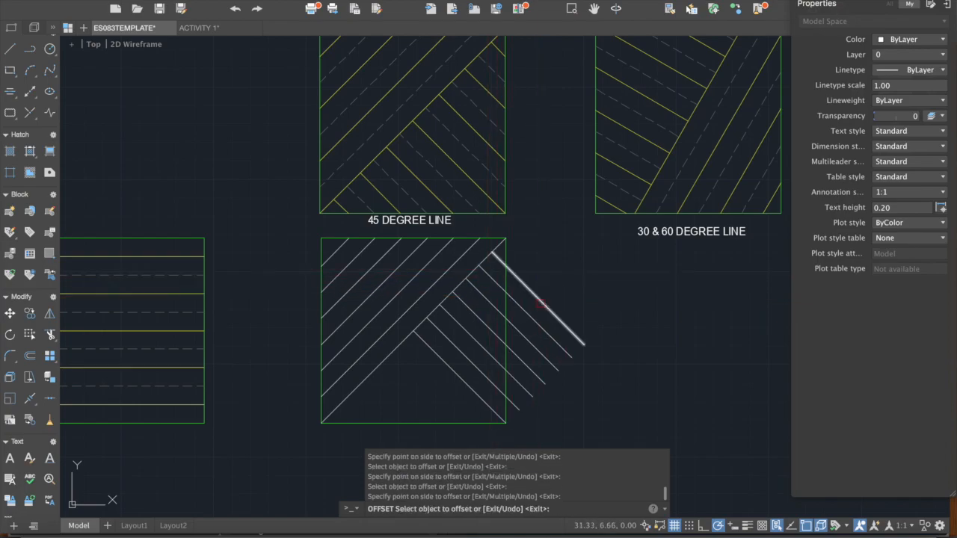
# Offset the short diagonal six times at the same 0.5 spacing toward the square's lower-left corner and end Offset.
pyautogui.scroll(2, 497, 283)
pyautogui.click(487, 268)
pyautogui.click(470, 288)
pyautogui.click(457, 284)
pyautogui.click(444, 310)
pyautogui.click(442, 313)
pyautogui.click(432, 330)
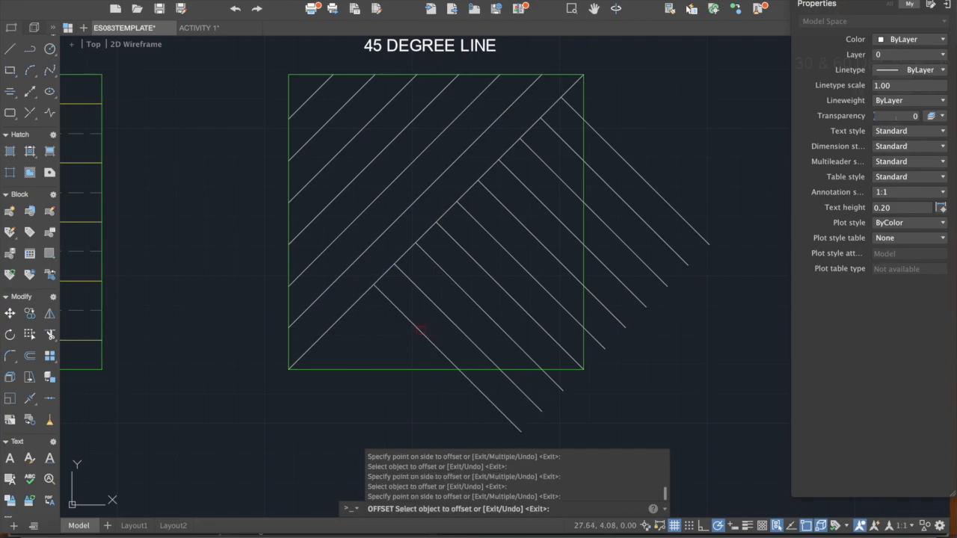
pyautogui.click(374, 327)
pyautogui.click(352, 351)
pyautogui.click(353, 350)
pyautogui.click(321, 387)
pyautogui.scroll(-2, 338, 366)
pyautogui.moveTo(338, 366); pyautogui.dragTo(385, 329, button='middle')
pyautogui.press('Escape')
pyautogui.press('Escape')
# Trim the short diagonals' ends that extend beyond the square's right side, using the square as the cutting edge.
pyautogui.scroll(1, 583, 199)
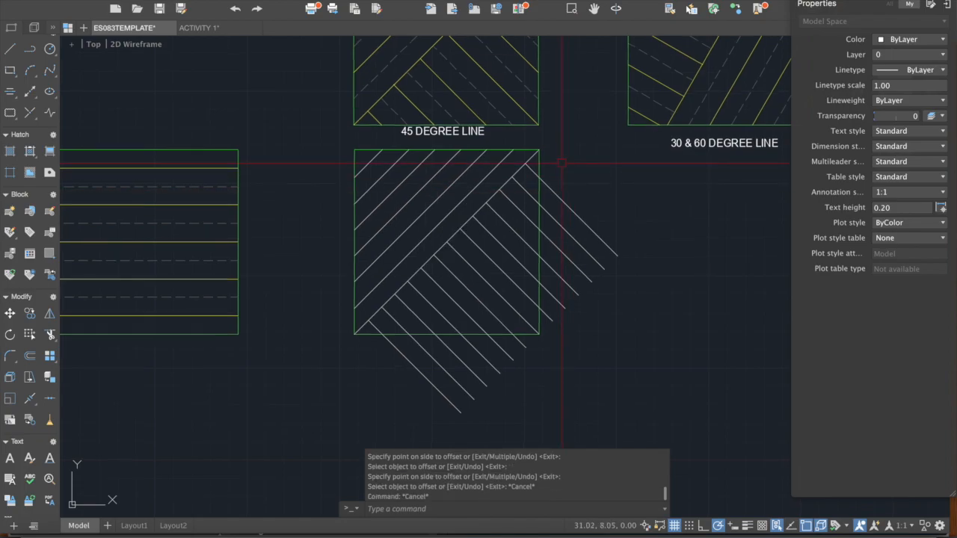
pyautogui.moveTo(537, 148); pyautogui.dragTo(568, 209, button='middle')
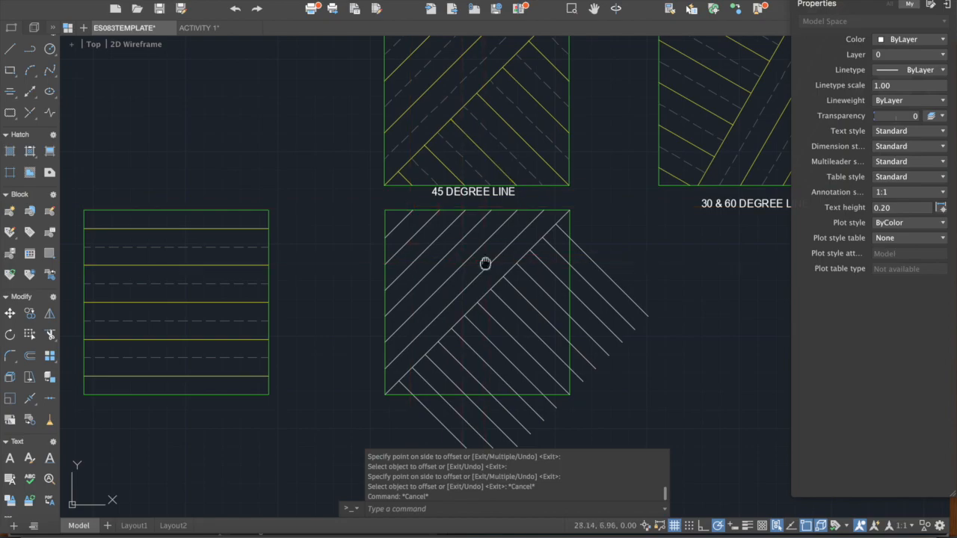
pyautogui.moveTo(548, 219)
pyautogui.mouseDown(button='middle')
pyautogui.moveTo(508, 154)
pyautogui.moveTo(522, 118)
pyautogui.mouseUp(button='middle')
pyautogui.scroll(2, 521, 145)
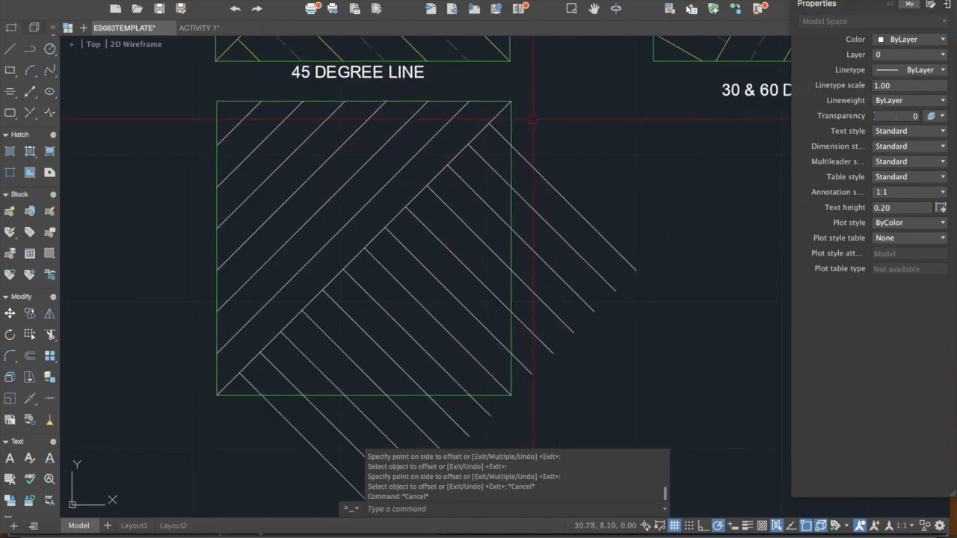
pyautogui.write('tr')
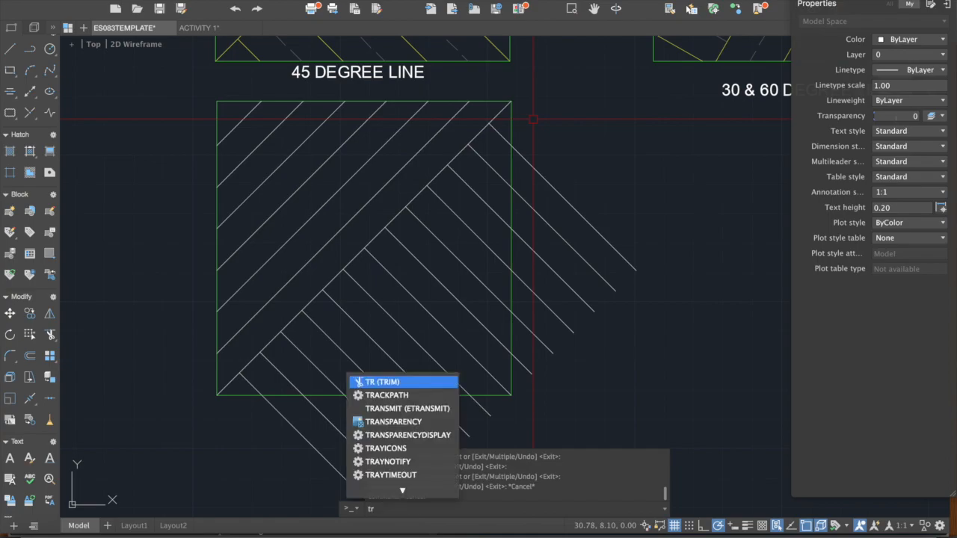
pyautogui.press('Return')
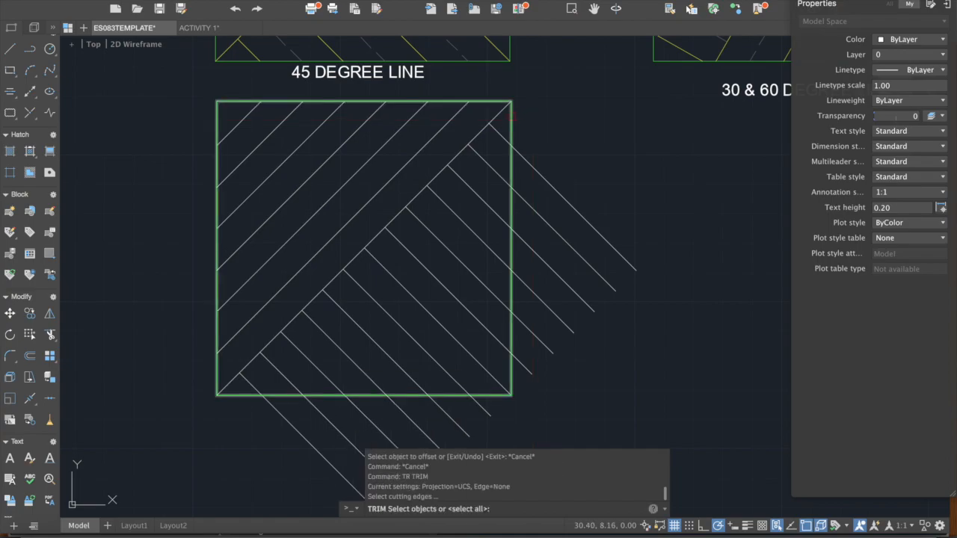
pyautogui.click(511, 115)
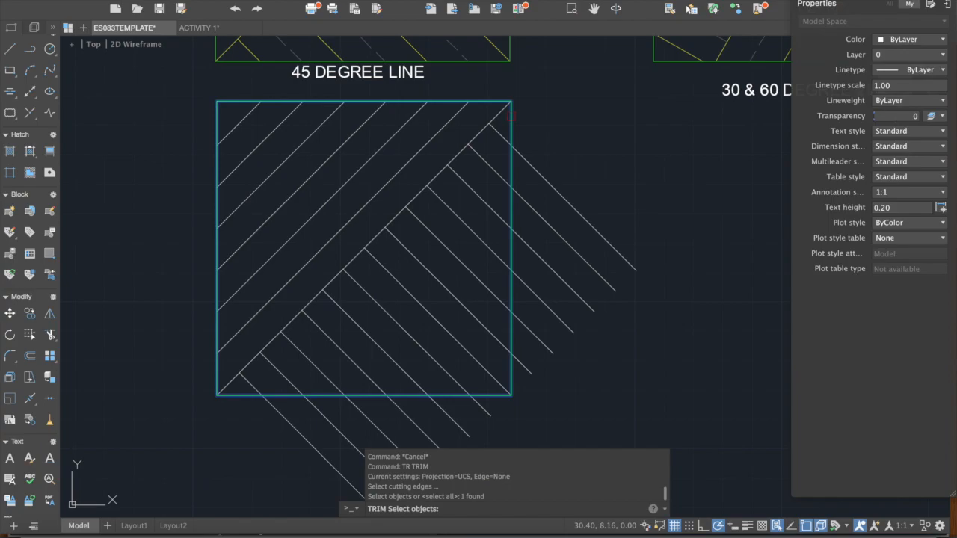
pyautogui.press('Return')
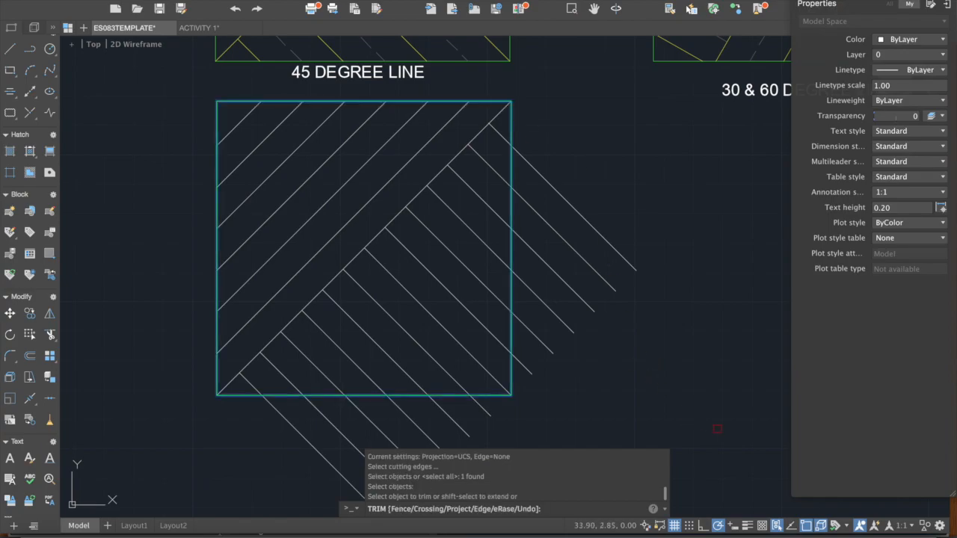
pyautogui.click(732, 424)
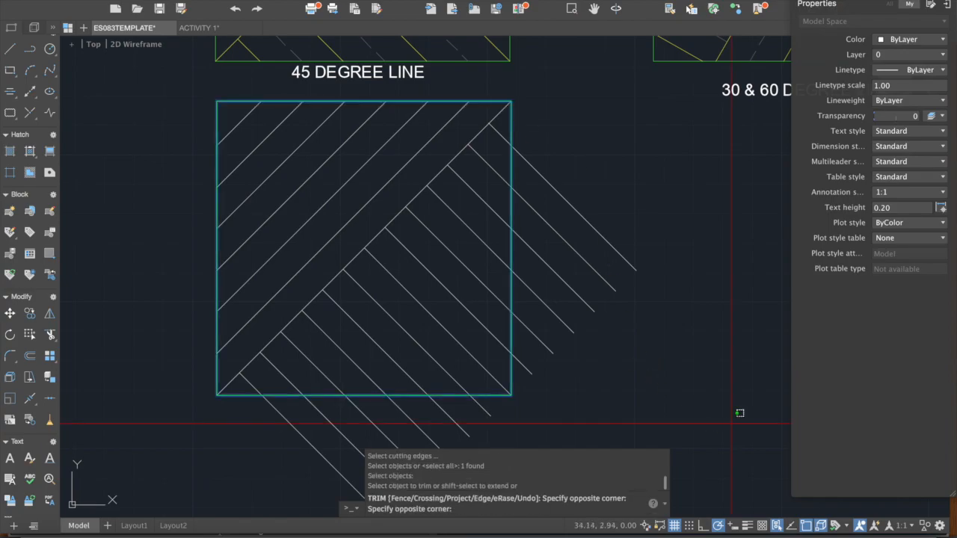
pyautogui.click(537, 131)
# Trim the short diagonals' ends that extend below the square's bottom edge and leave the Trim command.
pyautogui.moveTo(551, 205); pyautogui.dragTo(681, 62, button='middle')
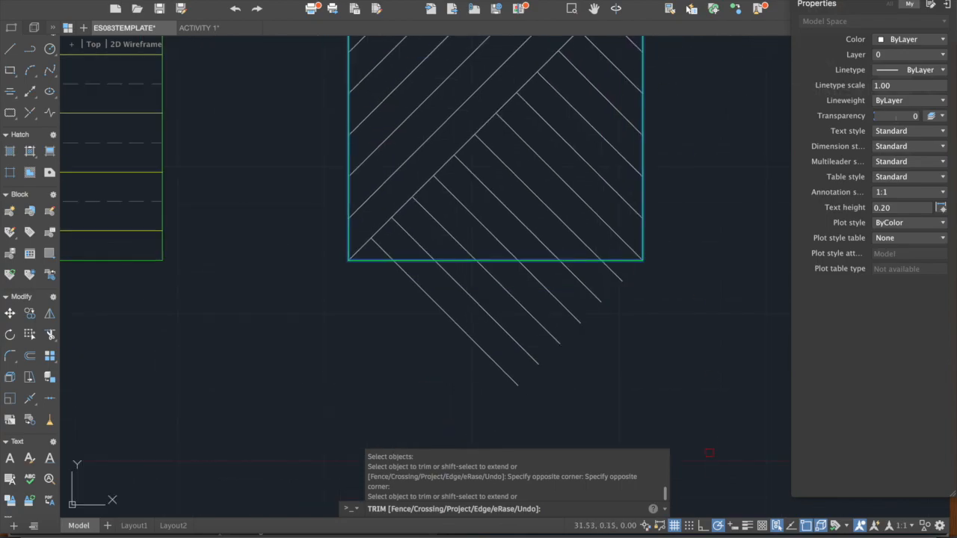
pyautogui.click(712, 440)
pyautogui.click(378, 273)
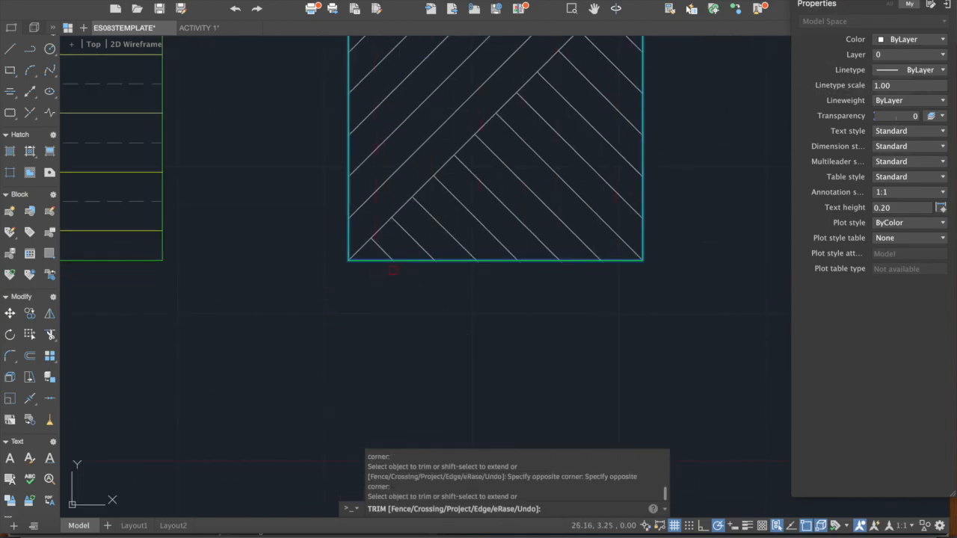
pyautogui.scroll(-5, 490, 299)
pyautogui.moveTo(476, 336); pyautogui.dragTo(456, 344, button='middle')
pyautogui.press('Escape')
pyautogui.scroll(2, 516, 160)
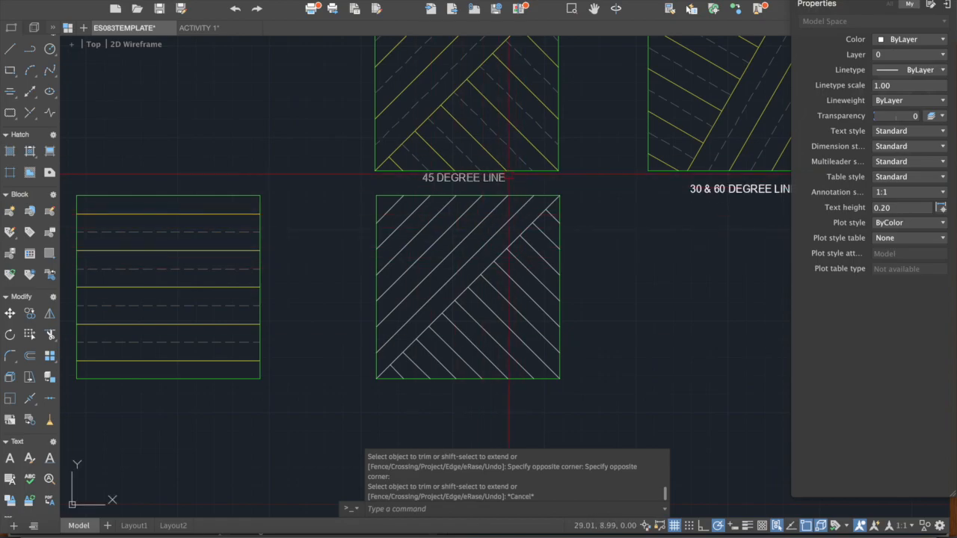
pyautogui.press('Escape')
# Match the properties of the reference 45-degree square's solid yellow main diagonal onto the drawn square's main diagonal.
pyautogui.moveTo(464, 246); pyautogui.dragTo(454, 291, button='middle')
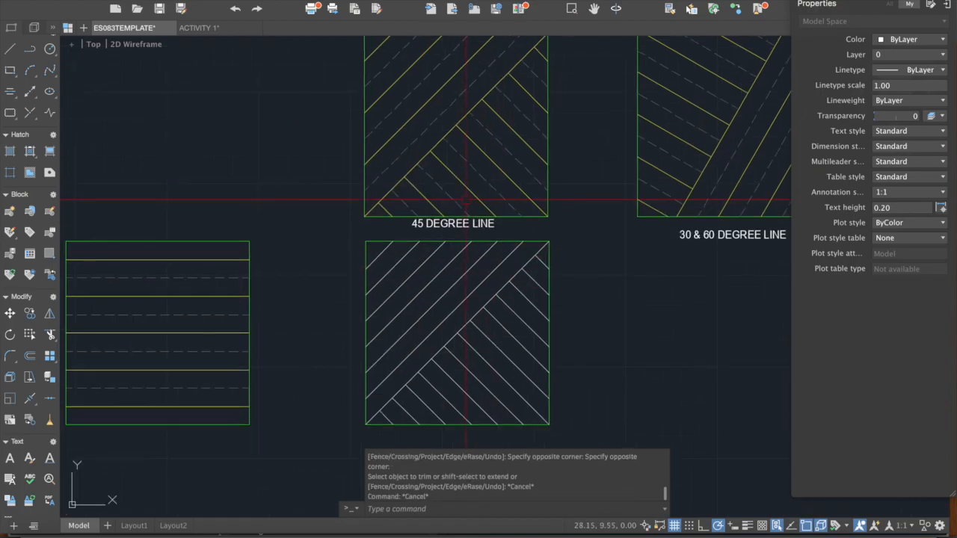
pyautogui.write('ma')
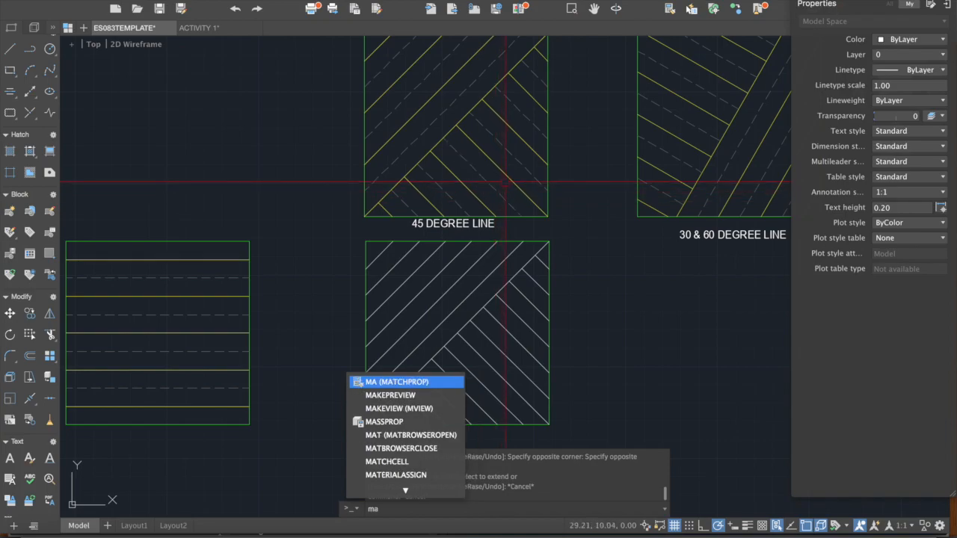
pyautogui.press('Return')
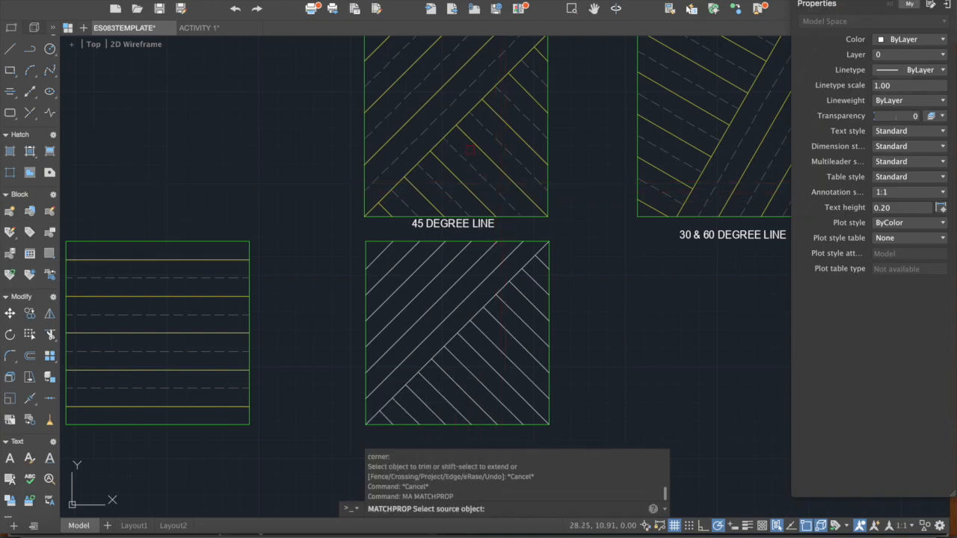
pyautogui.scroll(4, 469, 154)
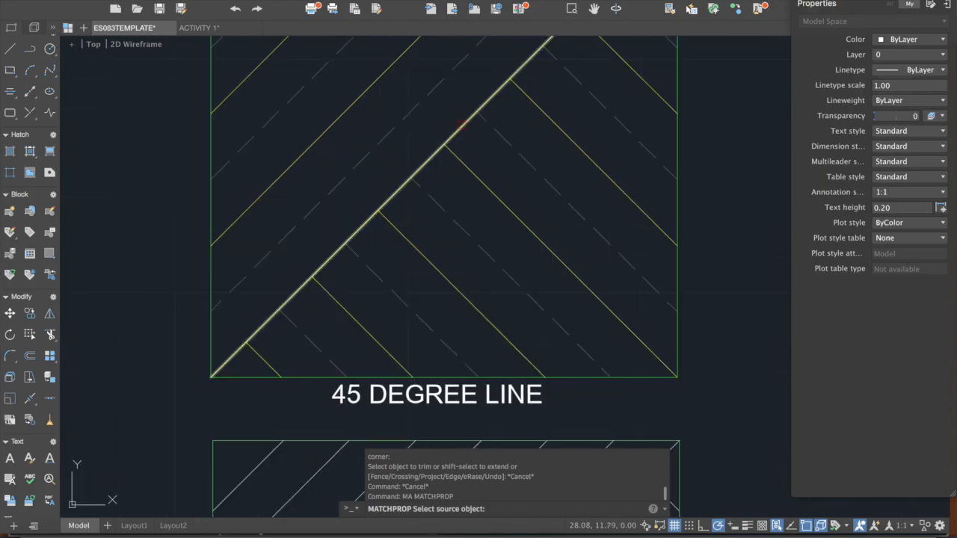
pyautogui.click(461, 125)
pyautogui.scroll(-2, 461, 142)
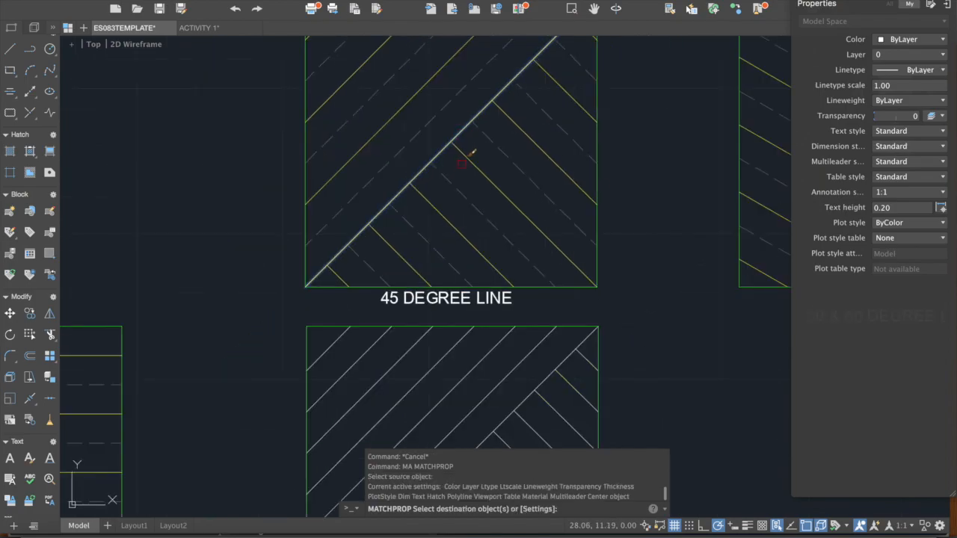
pyautogui.scroll(-2, 509, 105)
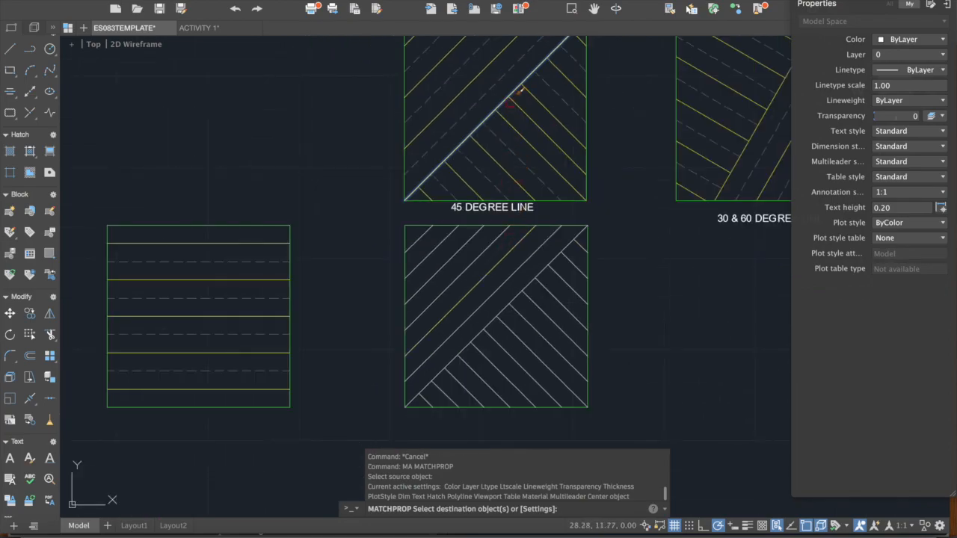
pyautogui.scroll(4, 509, 99)
pyautogui.moveTo(506, 106); pyautogui.dragTo(497, 164, button='middle')
pyautogui.scroll(-2, 495, 153)
pyautogui.scroll(-2, 497, 165)
pyautogui.moveTo(532, 335); pyautogui.dragTo(539, 286, button='middle')
pyautogui.click(502, 320)
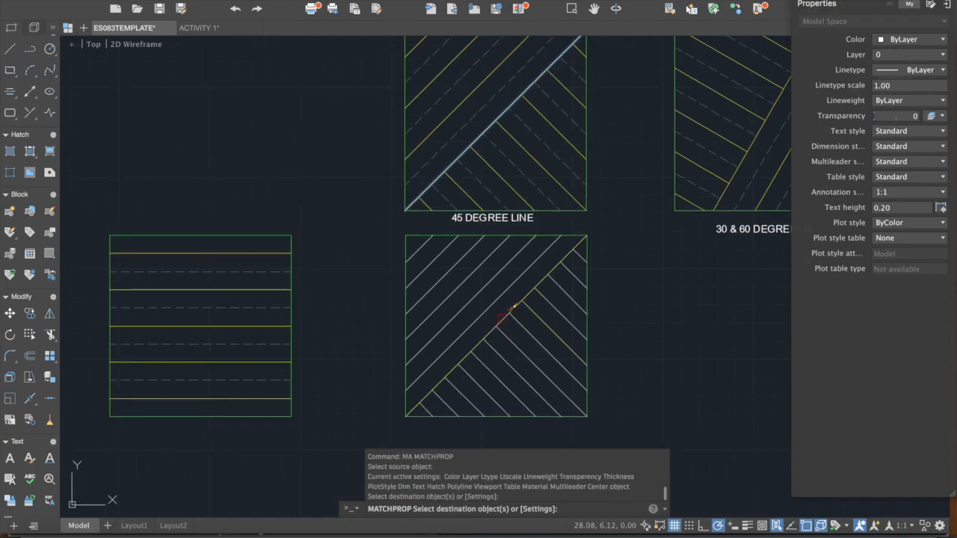
# Match the same solid yellow properties onto alternate long and short diagonals in the drawn square and end Match Properties.
pyautogui.click(476, 296)
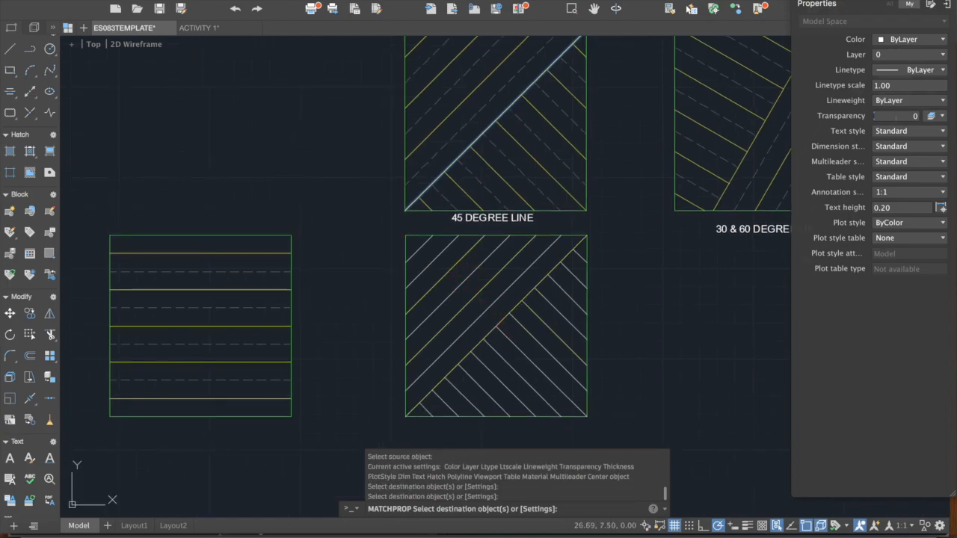
pyautogui.click(452, 270)
pyautogui.click(433, 237)
pyautogui.scroll(-2, 456, 252)
pyautogui.moveTo(487, 266); pyautogui.dragTo(532, 288, button='middle')
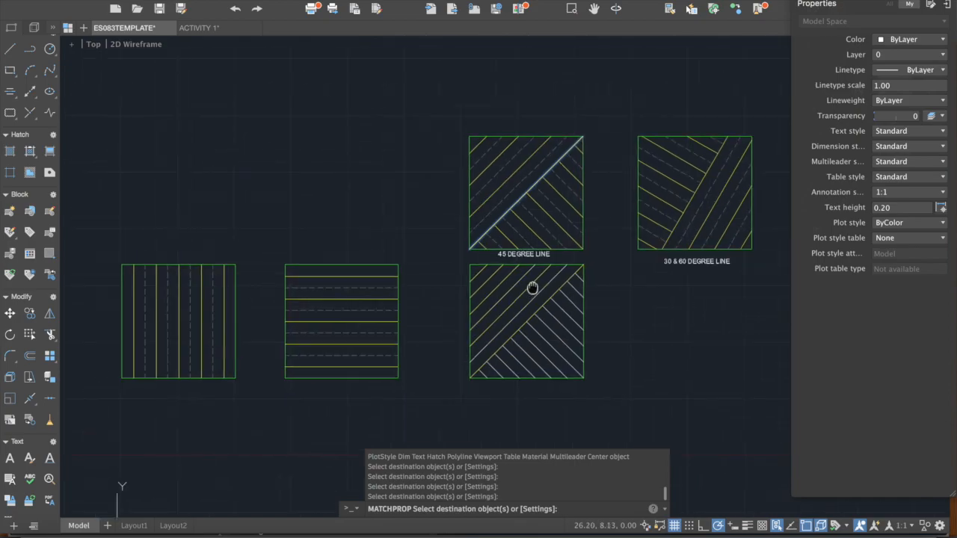
pyautogui.scroll(2, 570, 305)
pyautogui.click(539, 348)
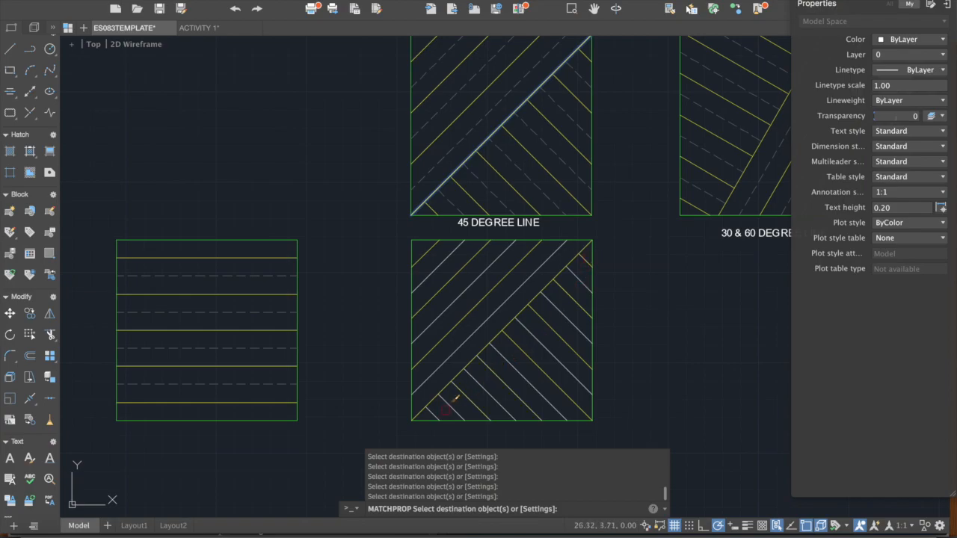
pyautogui.press('Return')
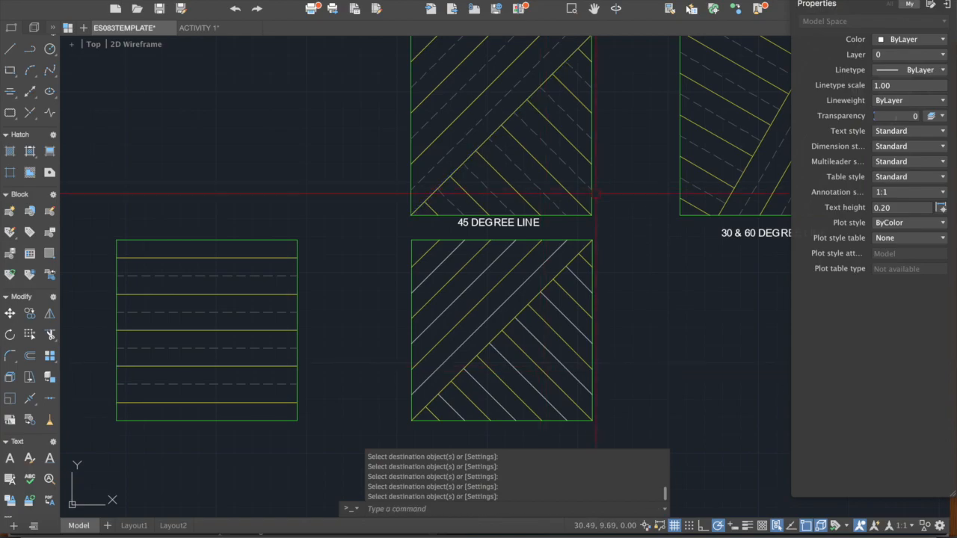
# Match the properties of a dashed short diagonal in the reference 45-degree square onto the drawn square's remaining white short diagonals.
pyautogui.moveTo(524, 196); pyautogui.dragTo(521, 233, button='middle')
pyautogui.press('Return')
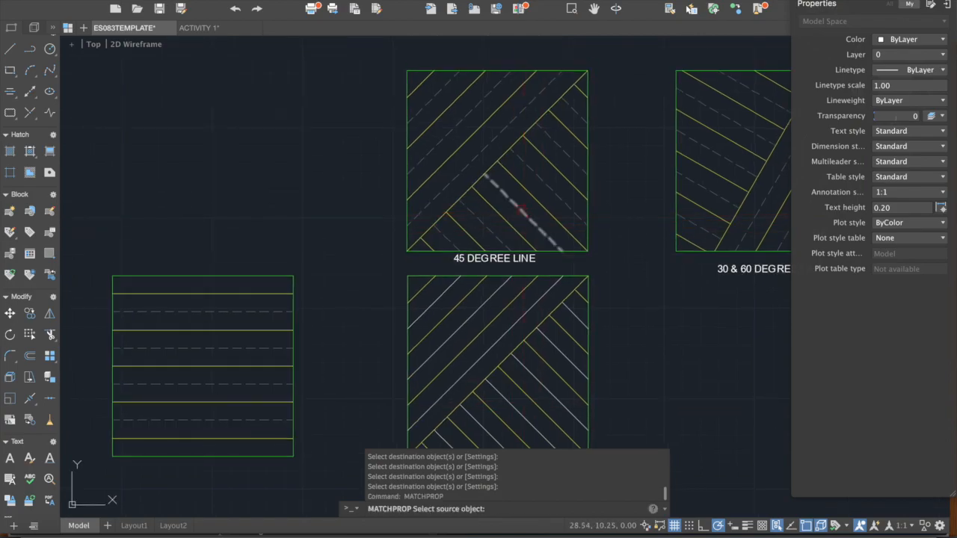
pyautogui.click(521, 210)
pyautogui.scroll(-2, 524, 211)
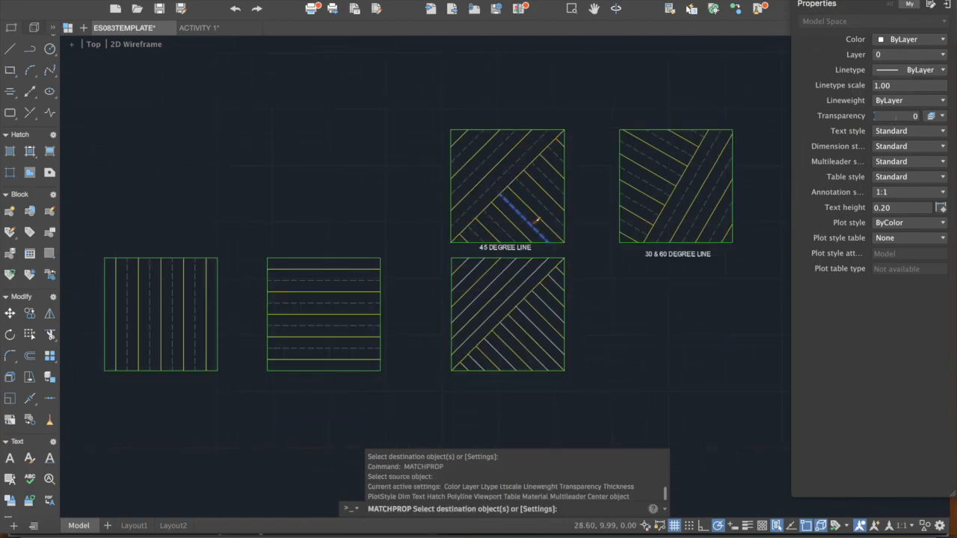
pyautogui.scroll(2, 539, 225)
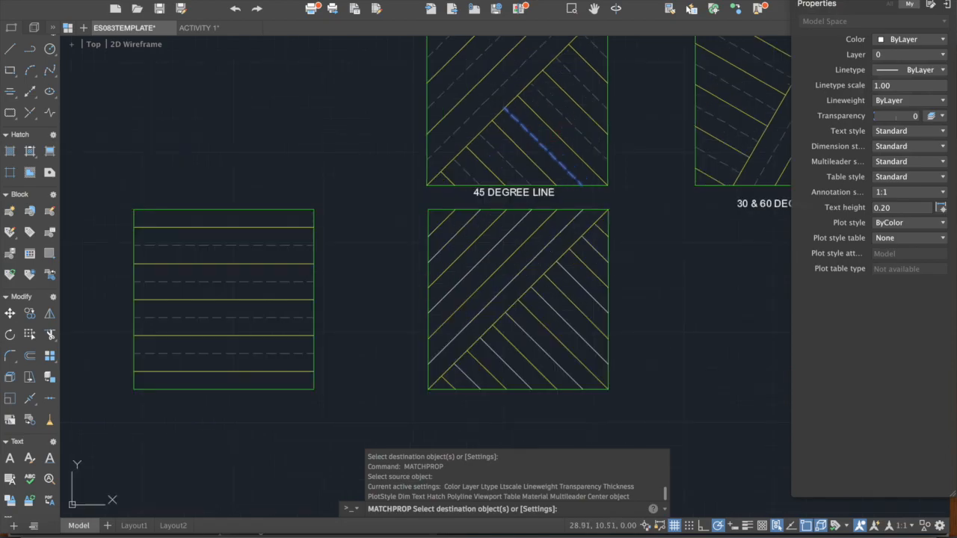
pyautogui.click(557, 287)
pyautogui.click(534, 324)
pyautogui.click(508, 341)
pyautogui.click(481, 361)
pyautogui.click(602, 279)
pyautogui.click(581, 235)
# Apply the same dashed properties to the remaining white long diagonals in the square's upper-left half and end the command.
pyautogui.click(562, 232)
pyautogui.click(522, 223)
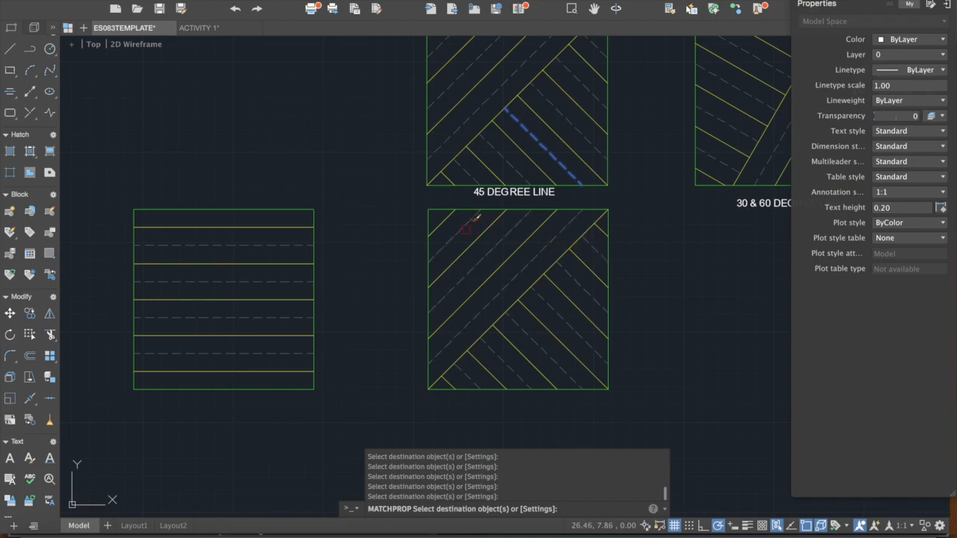
pyautogui.press('Return')
pyautogui.scroll(-3, 497, 305)
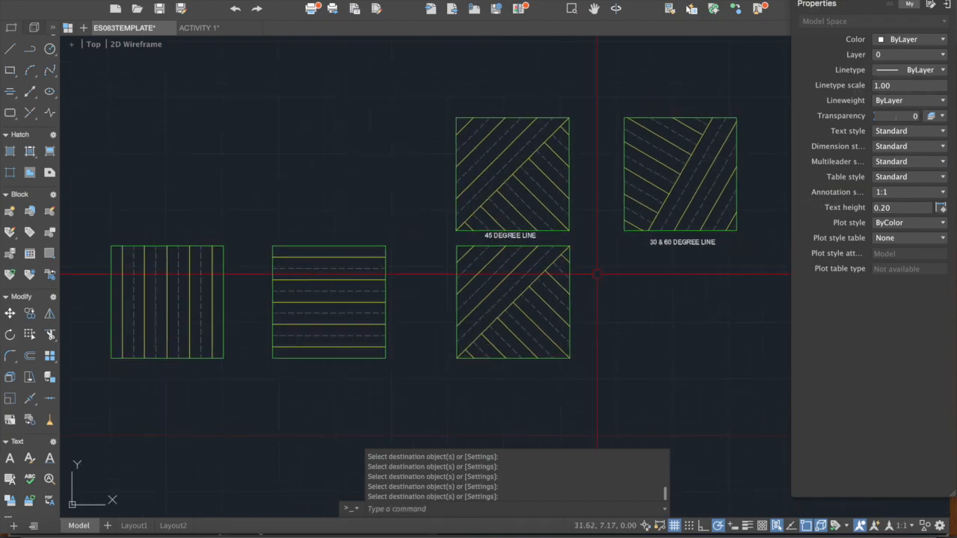
pyautogui.moveTo(570, 190); pyautogui.dragTo(506, 190, button='middle')
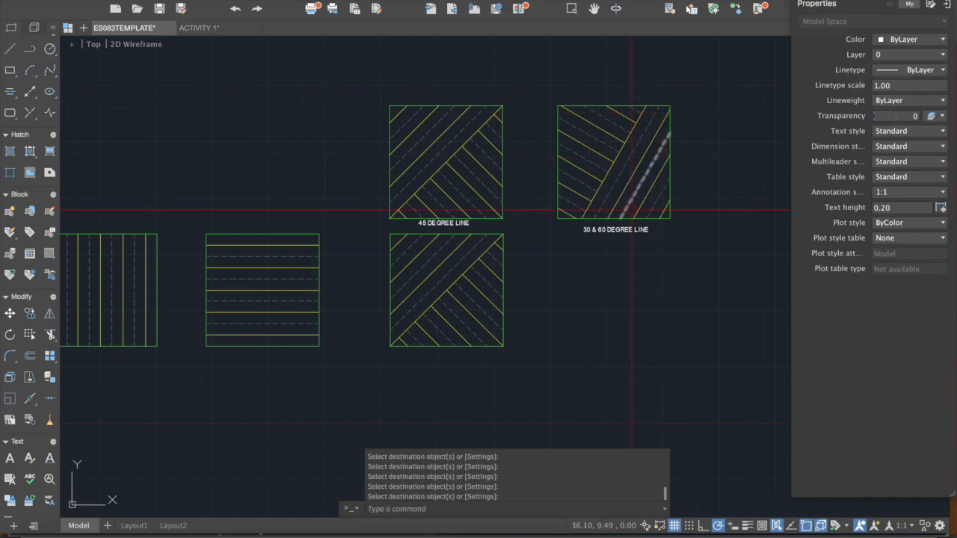
pyautogui.scroll(2, 620, 139)
pyautogui.moveTo(677, 147); pyautogui.dragTo(605, 157, button='middle')
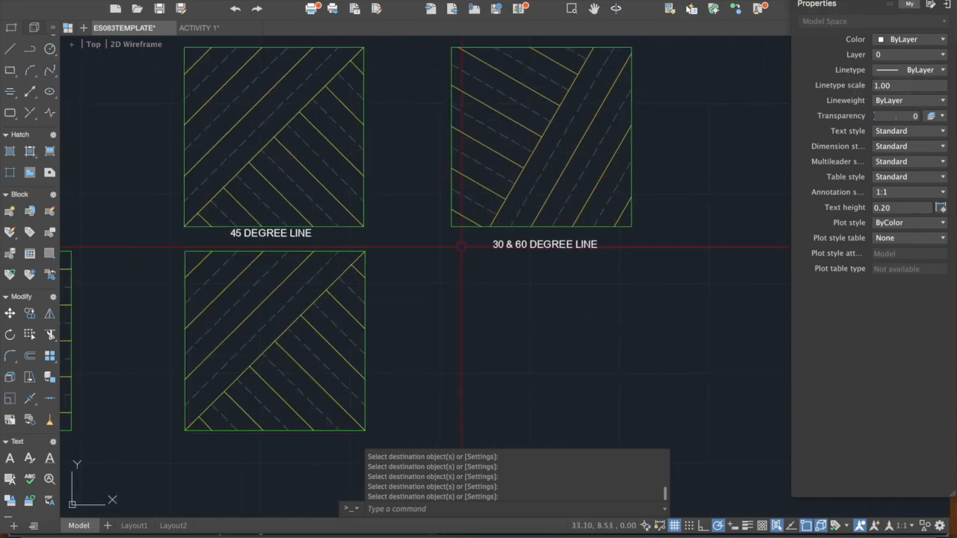
pyautogui.press('Return')
pyautogui.click(454, 205)
pyautogui.scroll(-2, 456, 190)
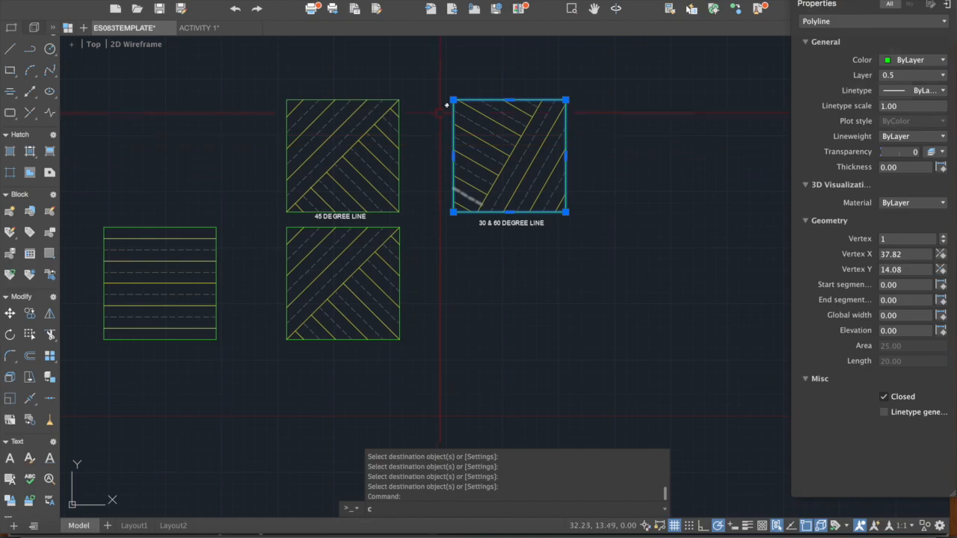
pyautogui.write('c')
pyautogui.press('Return')
pyautogui.click(606, 90)
pyautogui.press('Escape')
pyautogui.press('Escape')
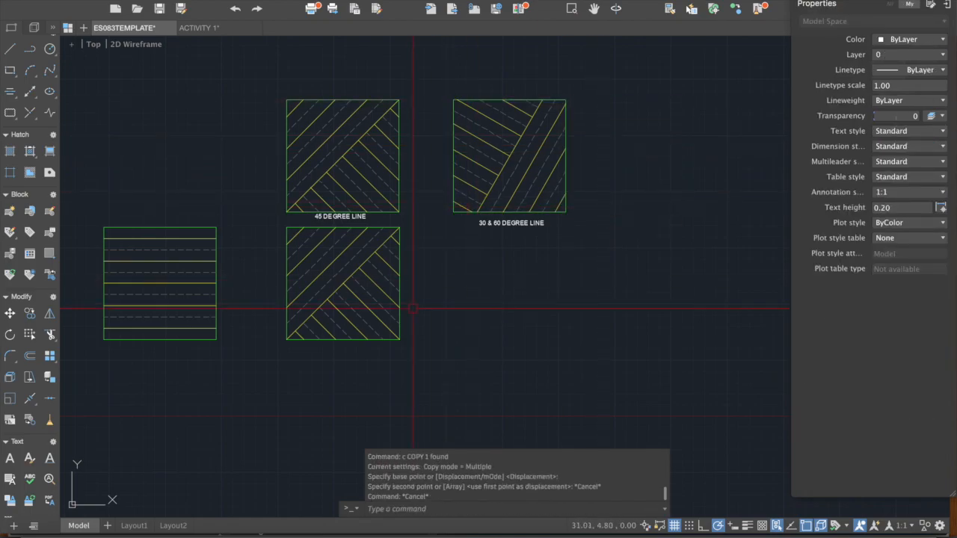
pyautogui.click(400, 339)
pyautogui.press('Escape')
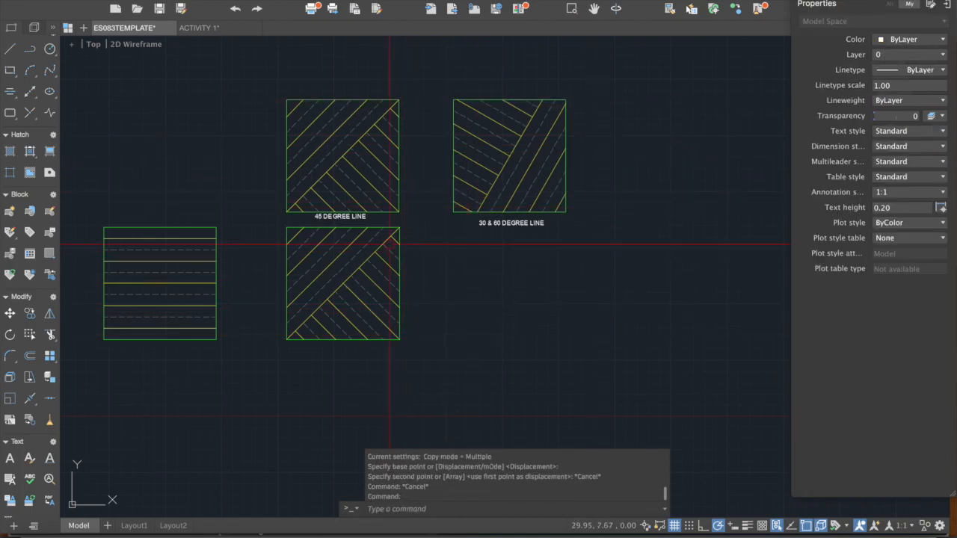
# Copy the drawn 45-degree square's green outline 7.50 horizontally to the right, below the 30 & 60 degree reference.
pyautogui.scroll(3, 388, 225)
pyautogui.click(395, 229)
pyautogui.scroll(-3, 395, 228)
pyautogui.write('co')
pyautogui.press('Return')
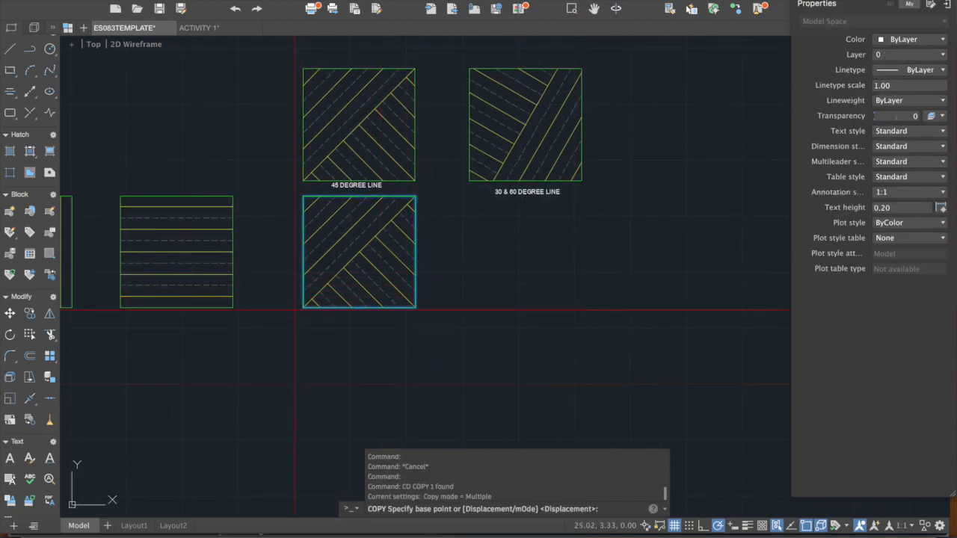
pyautogui.click(305, 305)
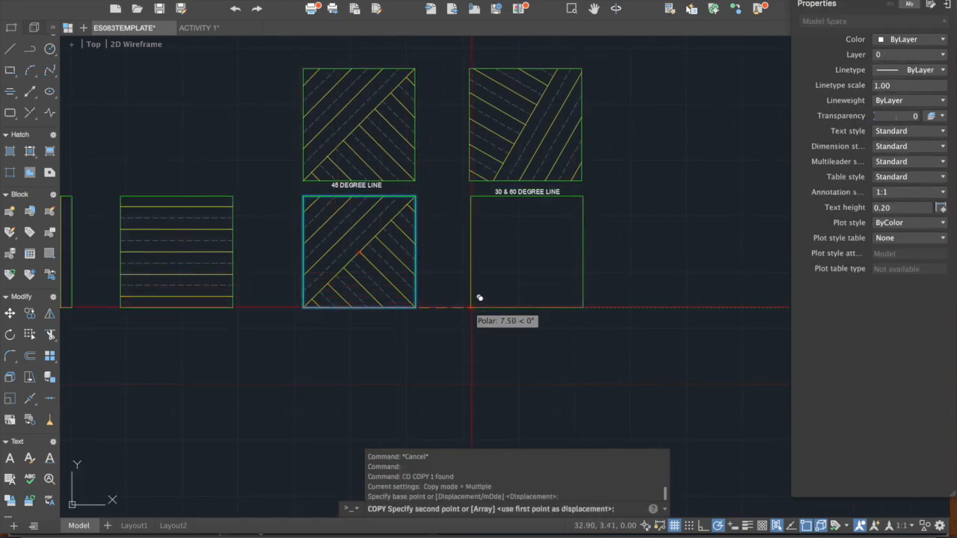
pyautogui.click(472, 308)
pyautogui.press('Escape')
# Move the "30 & 60 DEGREE LINE" label slightly up into the gap between the reference square and the empty copy.
pyautogui.scroll(3, 546, 224)
pyautogui.click(524, 186)
pyautogui.scroll(2, 524, 186)
pyautogui.write('m')
pyautogui.scroll(2, 658, 206)
pyautogui.press('Return')
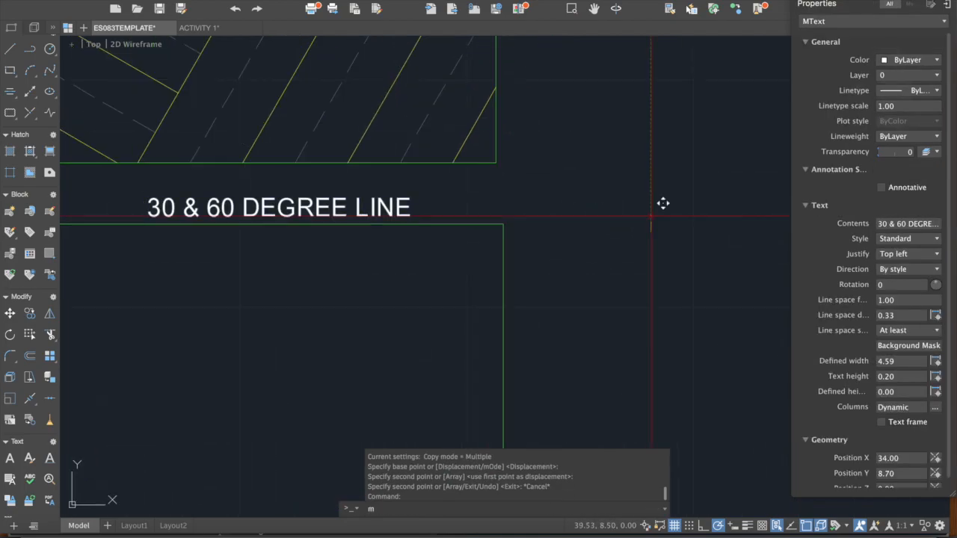
pyautogui.click(663, 219)
pyautogui.press('Escape')
pyautogui.scroll(-4, 696, 216)
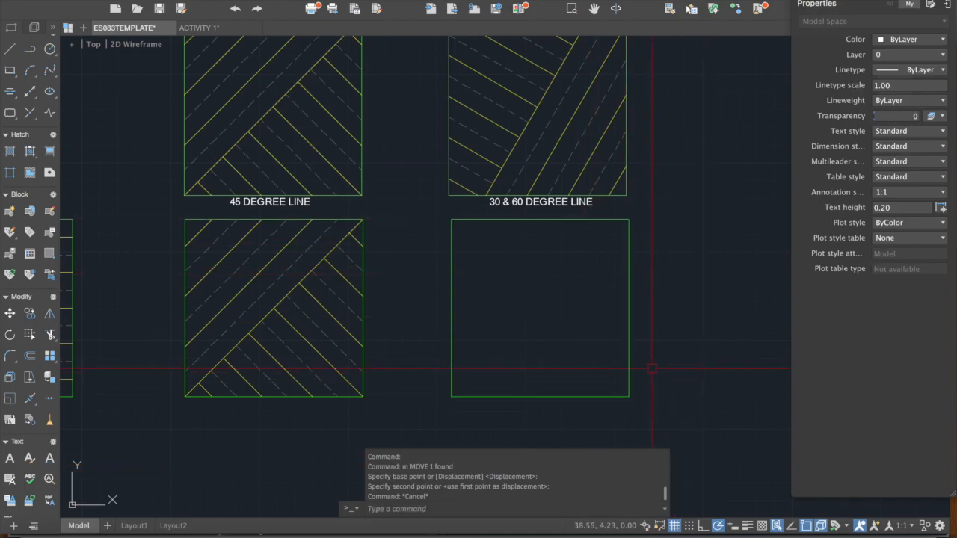
# Set the polar tracking angle increment to 30 degrees.
pyautogui.click(718, 526)
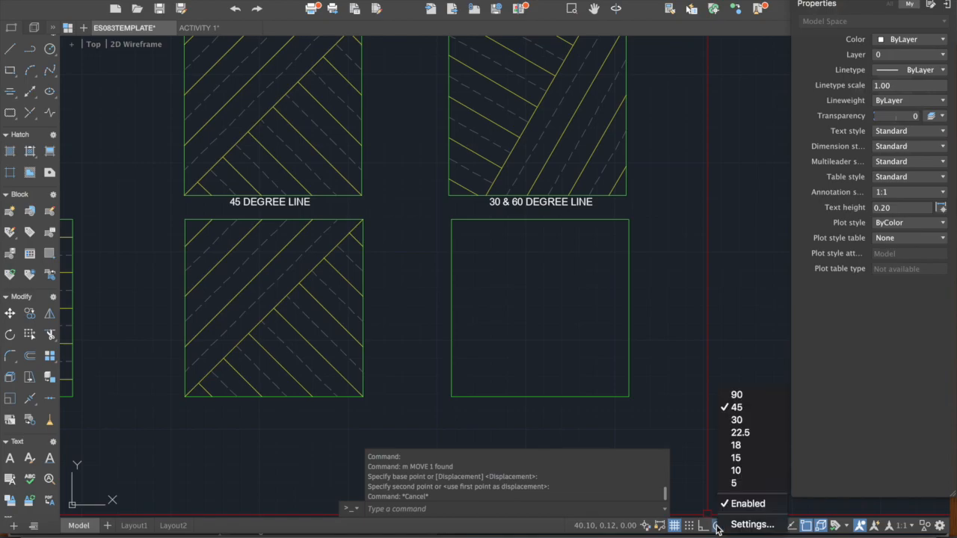
pyautogui.click(738, 421)
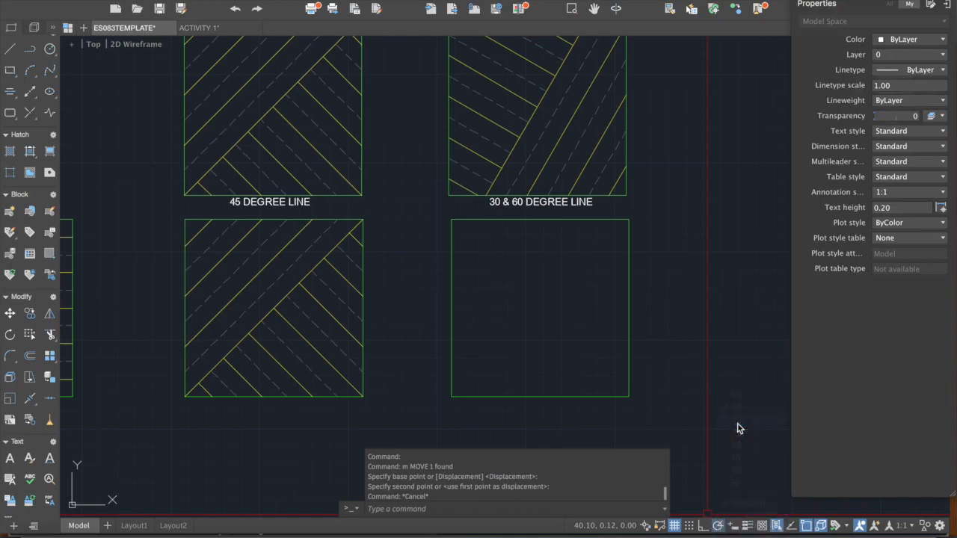
pyautogui.moveTo(687, 364); pyautogui.dragTo(599, 364, button='middle')
pyautogui.moveTo(532, 327); pyautogui.dragTo(541, 325, button='middle')
pyautogui.moveTo(606, 270)
pyautogui.mouseDown(button='middle')
pyautogui.moveTo(606, 290)
pyautogui.moveTo(600, 270)
pyautogui.mouseUp(button='middle')
pyautogui.write('l')
pyautogui.press('Return')
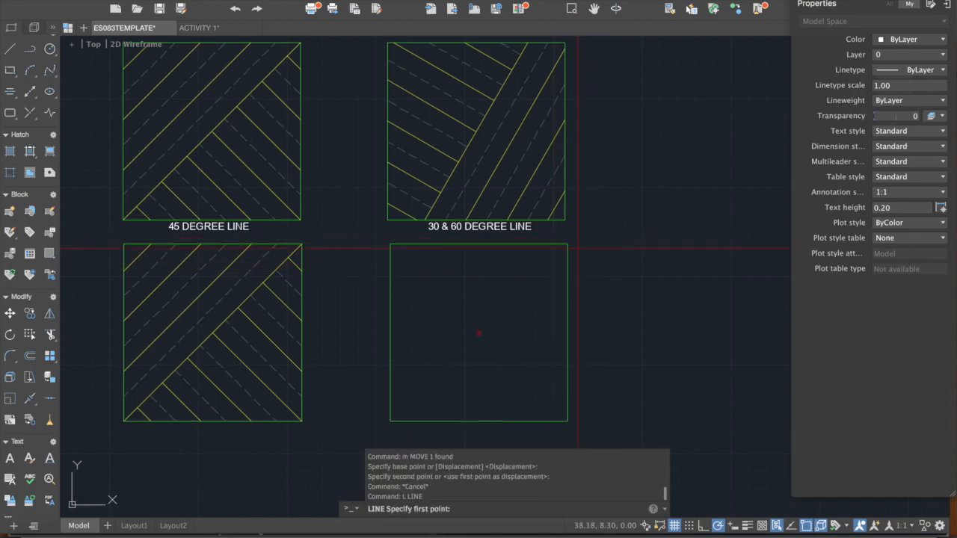
pyautogui.moveTo(620, 299); pyautogui.dragTo(625, 297, button='middle')
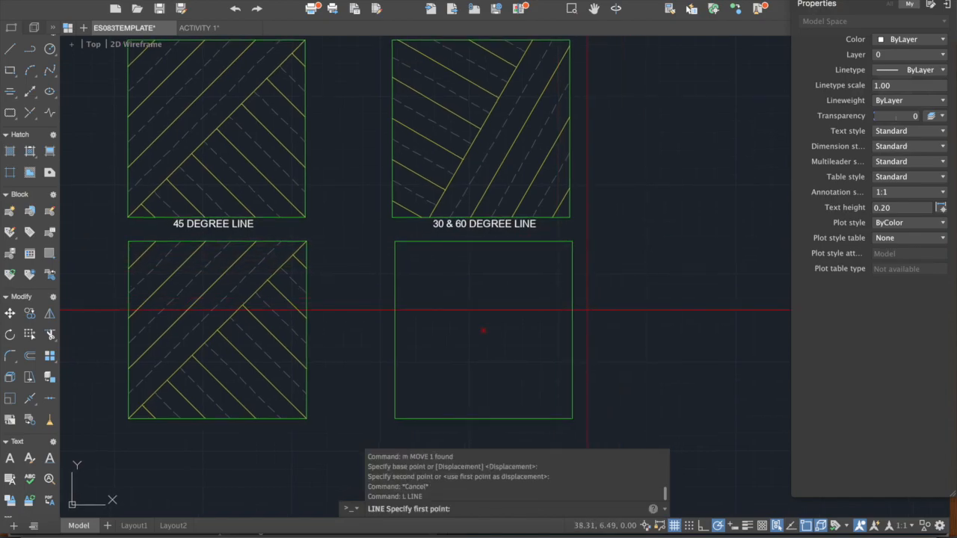
pyautogui.press('Escape')
pyautogui.press('Escape')
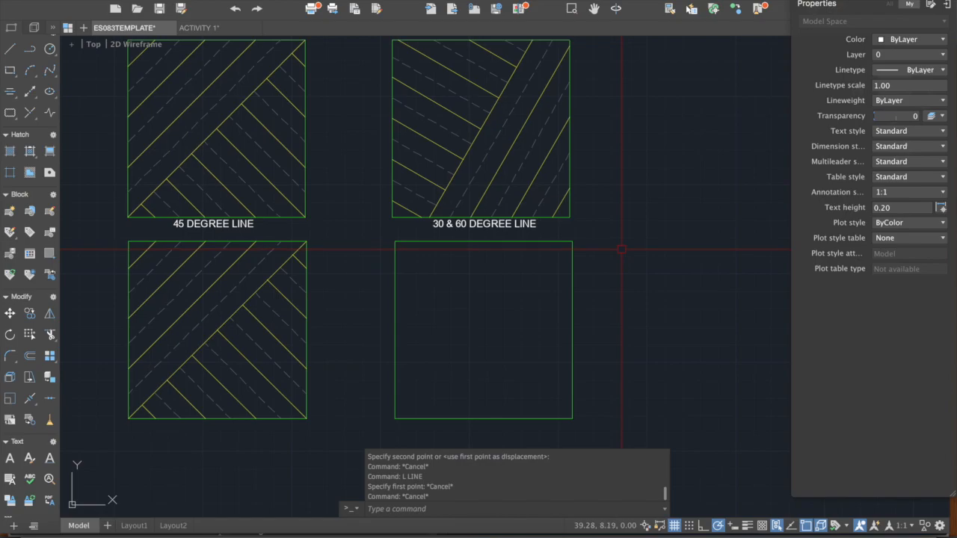
# Draw a 60-degree line from the empty square's center up to its top edge and end the Line command.
pyautogui.write('l')
pyautogui.press('Return')
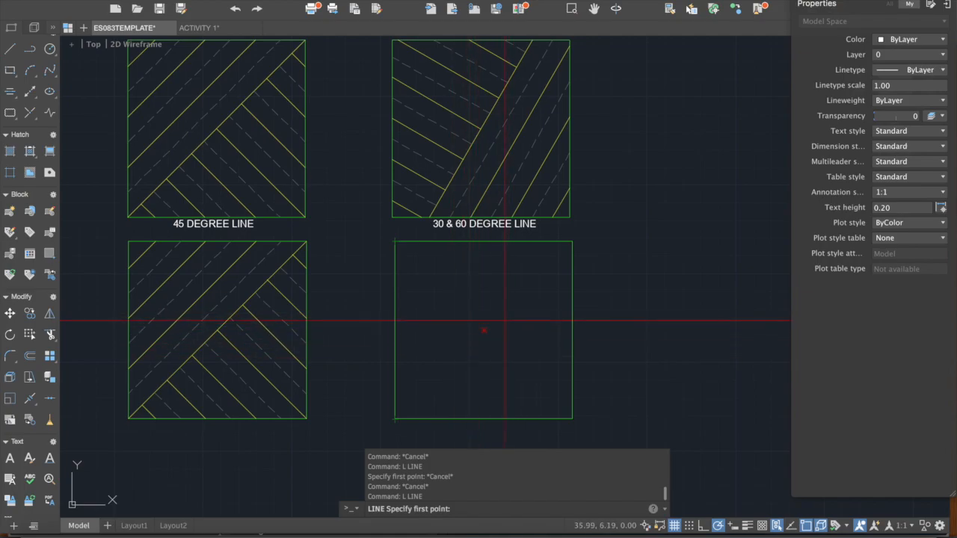
pyautogui.click(484, 330)
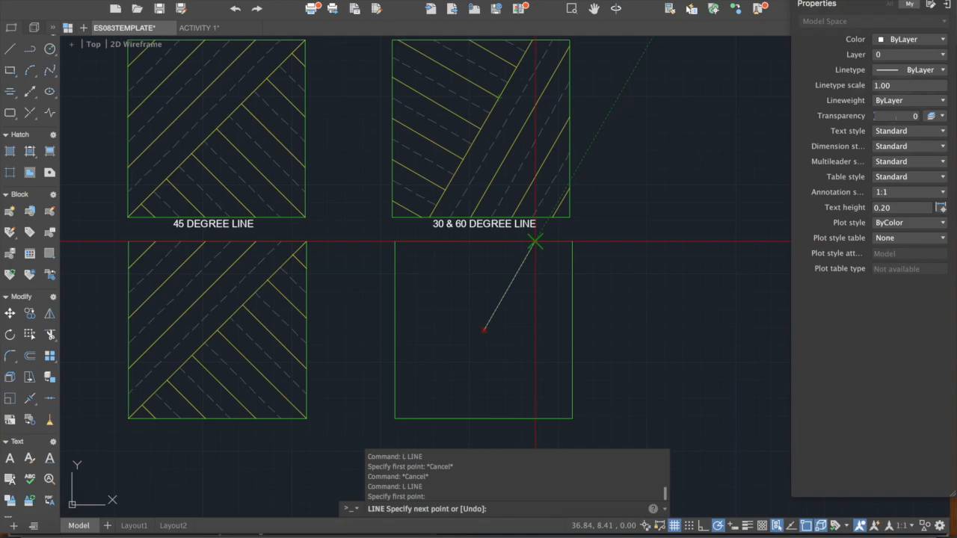
pyautogui.click(535, 242)
pyautogui.press('Escape')
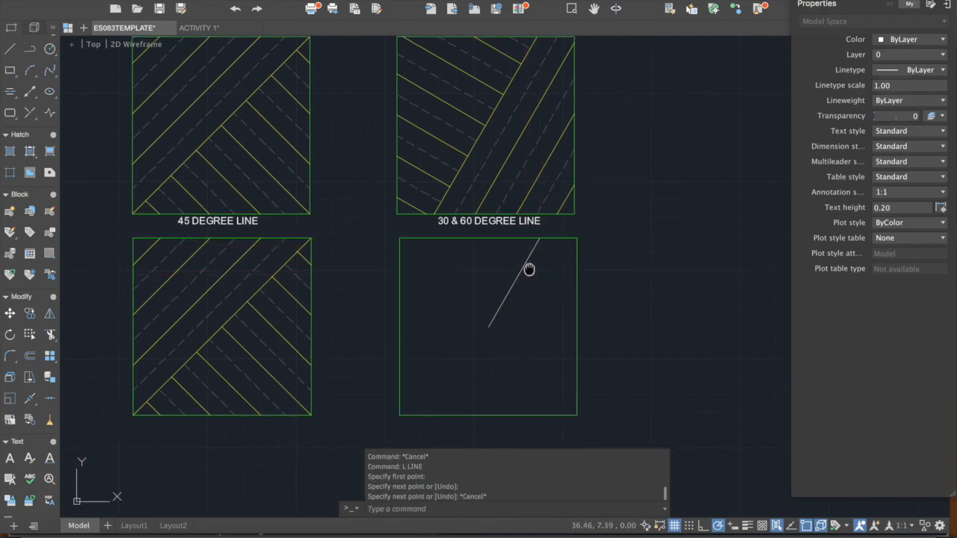
pyautogui.press('Escape')
pyautogui.write('ex')
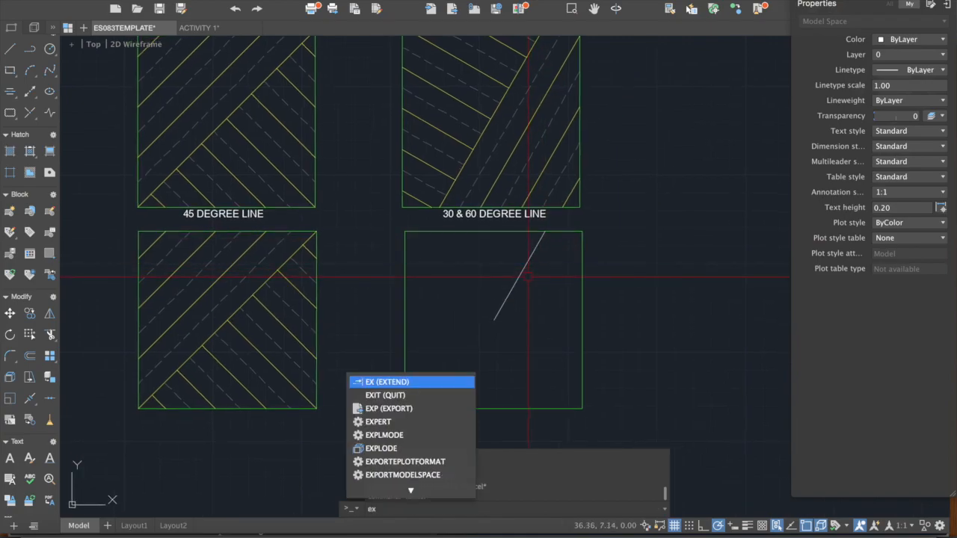
pyautogui.press('Escape')
pyautogui.press('Escape')
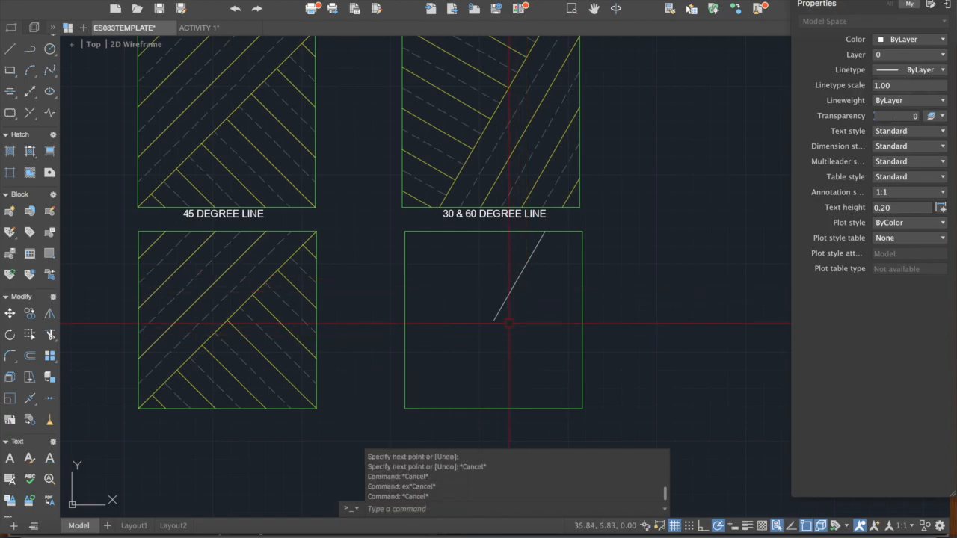
# Extend the 60-degree line's lower end to the bottom edge of the new square and end the Extend command.
pyautogui.write('ex')
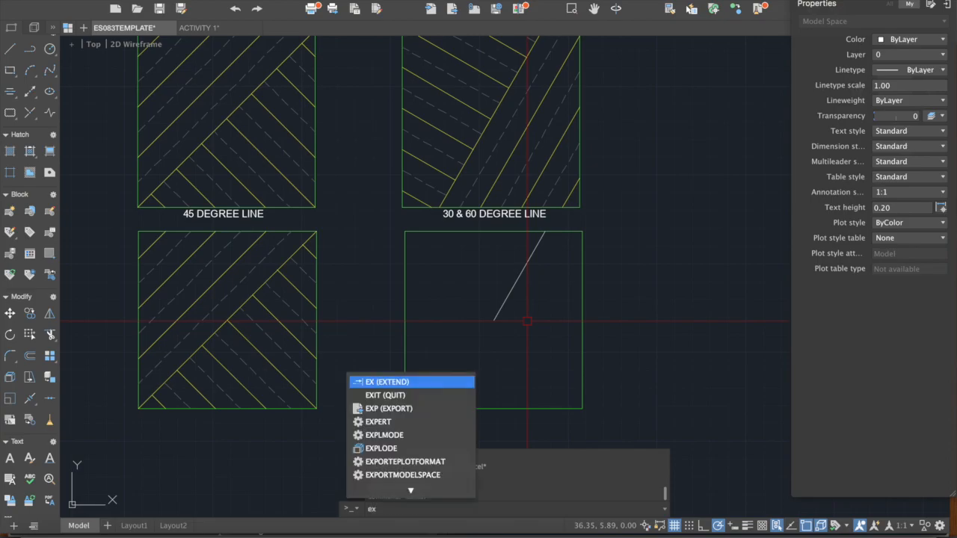
pyautogui.press('Return')
pyautogui.press('Return')
pyautogui.click(504, 303)
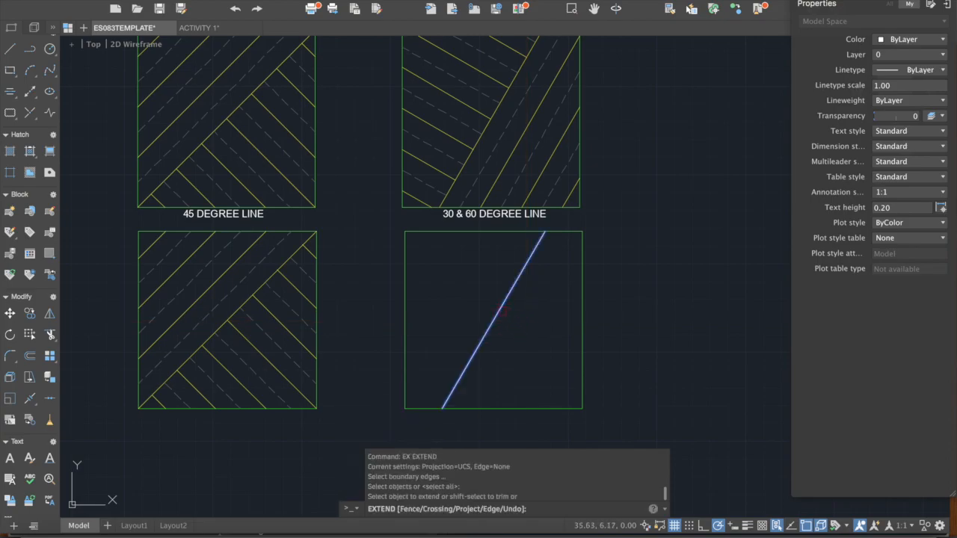
pyautogui.press('Escape')
pyautogui.press('Escape')
# Compare the new square's 60-degree line with the 30 & 60 degree reference and review the finished vertical, horizontal and 45-degree patterns.
pyautogui.scroll(-3, 512, 308)
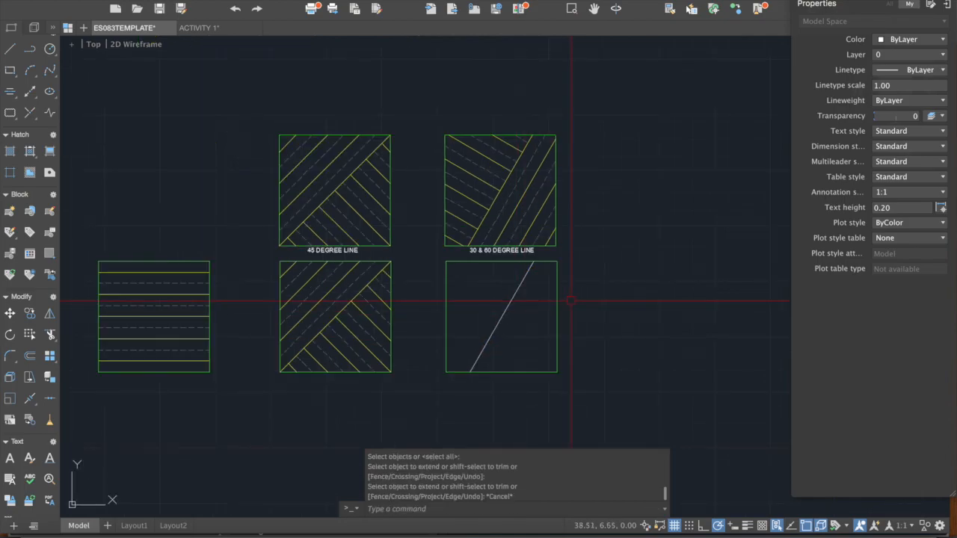
pyautogui.scroll(3, 508, 288)
pyautogui.moveTo(513, 294); pyautogui.dragTo(596, 284, button='middle')
pyautogui.scroll(-3, 606, 317)
pyautogui.moveTo(605, 320); pyautogui.dragTo(615, 316, button='middle')
pyautogui.scroll(2, 610, 247)
pyautogui.moveTo(595, 234); pyautogui.dragTo(593, 209, button='middle')
pyautogui.moveTo(568, 53); pyautogui.dragTo(531, 113, button='middle')
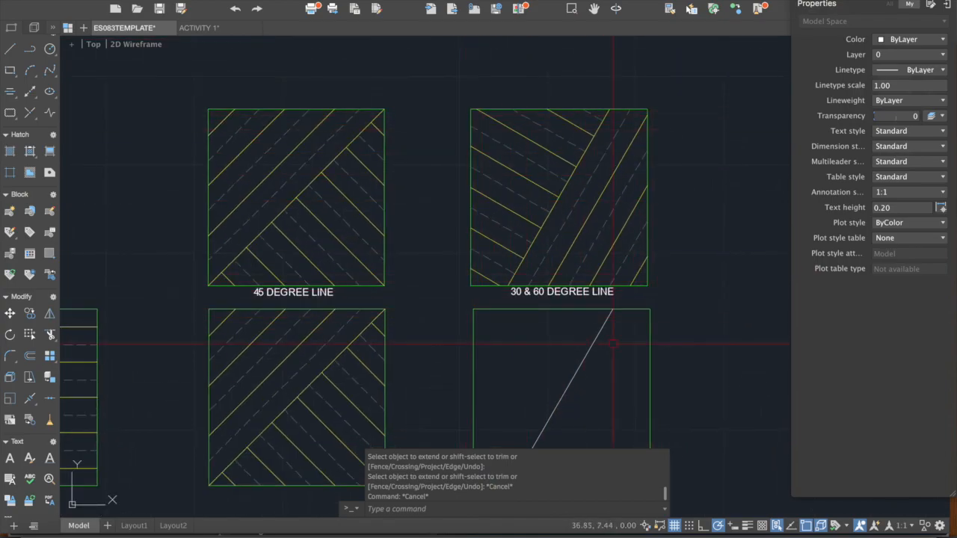
pyautogui.scroll(-4, 644, 262)
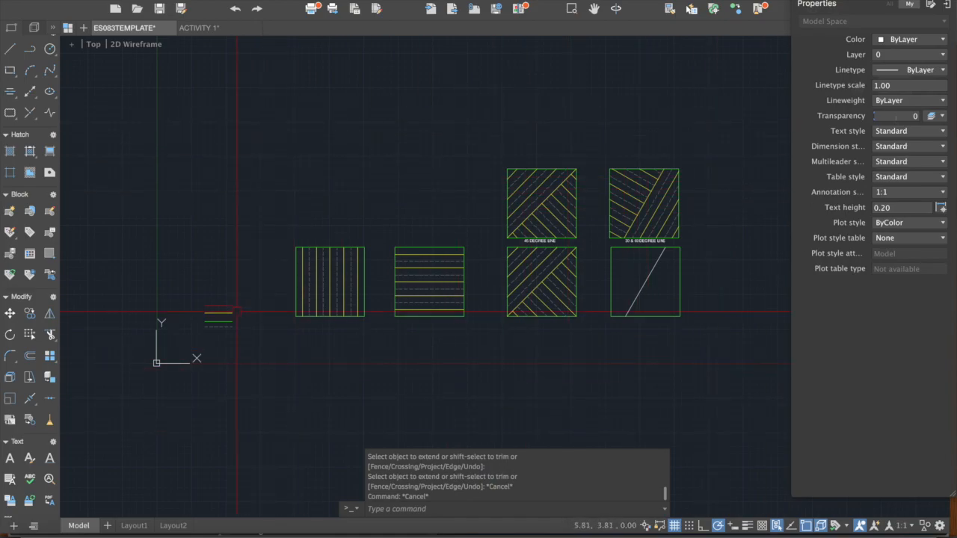
pyautogui.scroll(2, 658, 270)
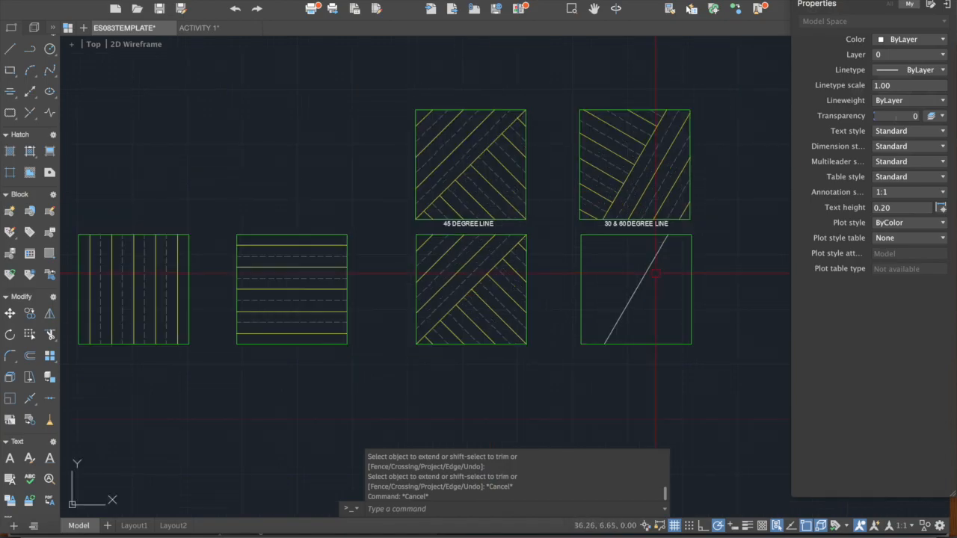
pyautogui.scroll(-2, 436, 150)
pyautogui.moveTo(437, 150)
pyautogui.mouseDown(button='middle')
pyautogui.moveTo(509, 114)
pyautogui.moveTo(511, 185)
pyautogui.mouseUp(button='middle')
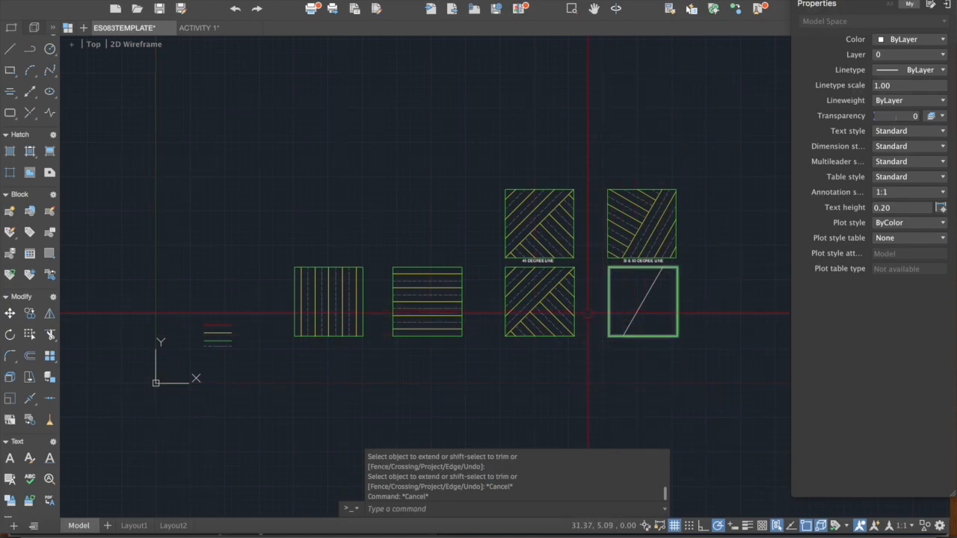
pyautogui.scroll(4, 623, 302)
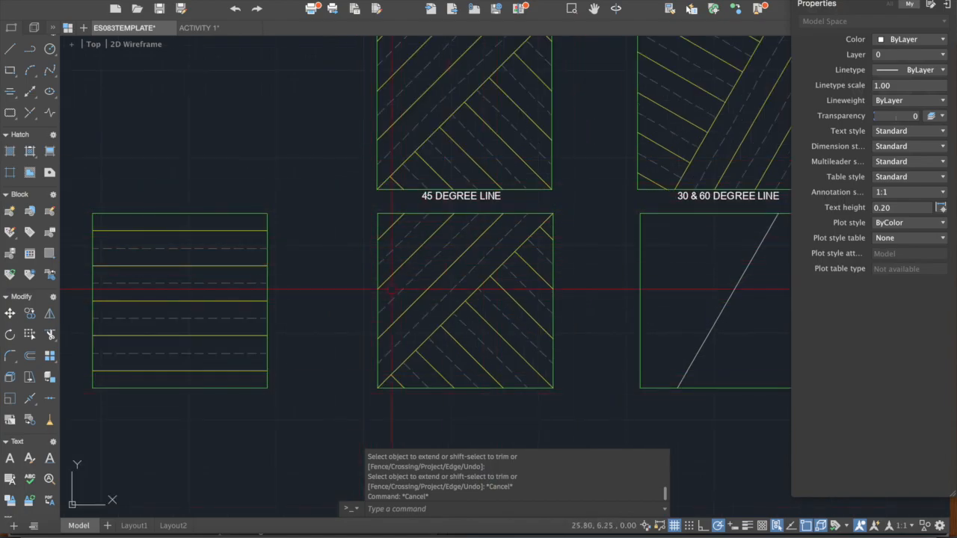
pyautogui.scroll(-2, 314, 257)
pyautogui.scroll(4, 495, 207)
pyautogui.scroll(-2, 495, 207)
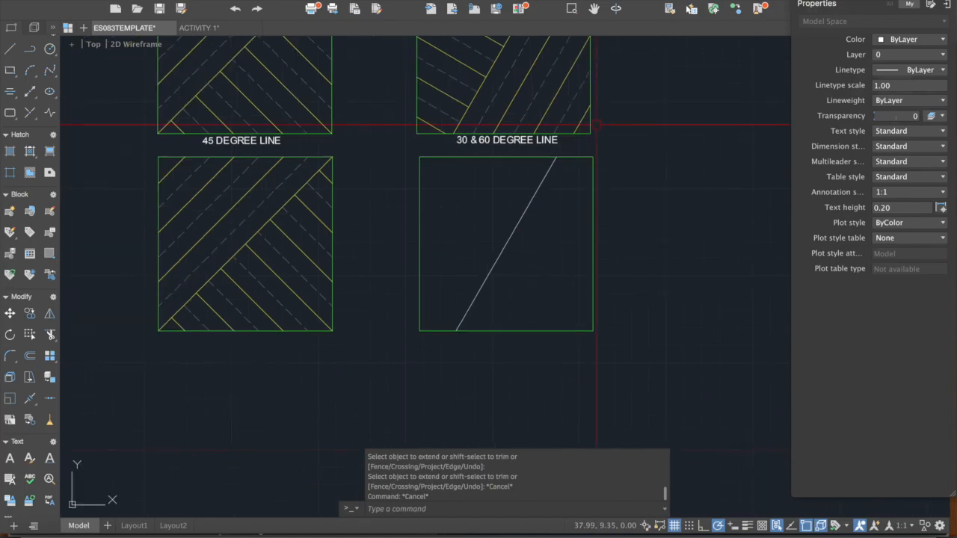
pyautogui.moveTo(647, 197); pyautogui.dragTo(638, 280, button='middle')
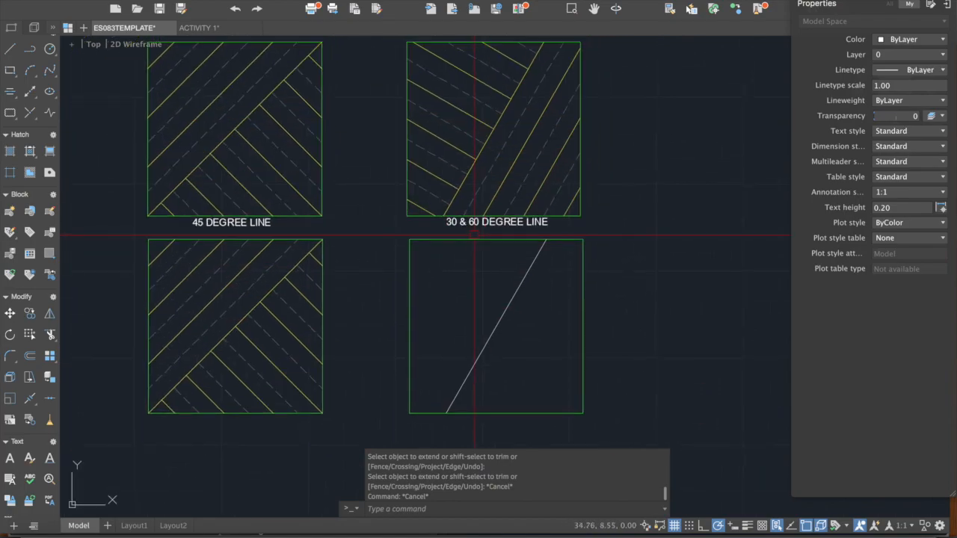
pyautogui.moveTo(523, 243); pyautogui.dragTo(591, 233, button='middle')
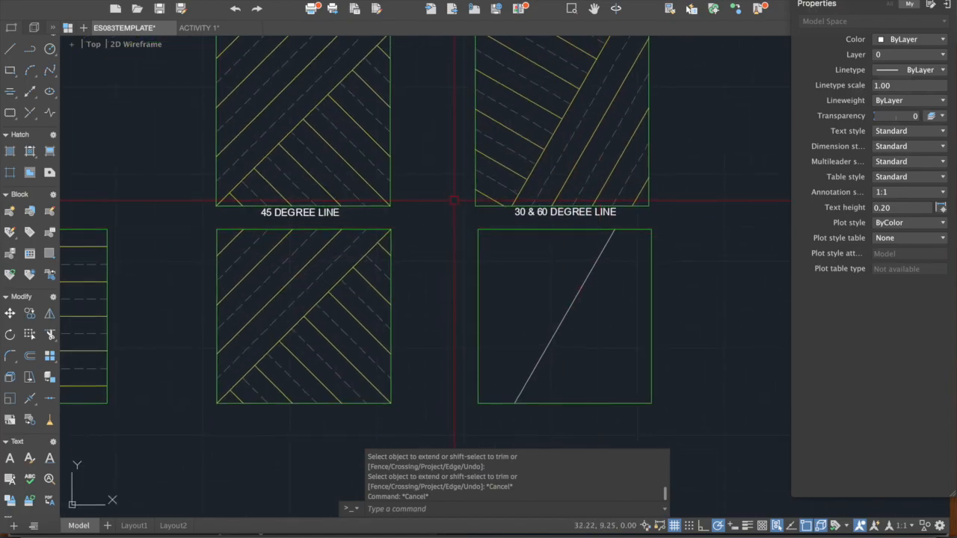
pyautogui.scroll(-2, 560, 210)
pyautogui.moveTo(454, 201)
pyautogui.mouseDown(button='middle')
pyautogui.moveTo(563, 206)
pyautogui.moveTo(577, 217)
pyautogui.moveTo(560, 220)
pyautogui.moveTo(625, 264)
pyautogui.mouseUp(button='middle')
pyautogui.scroll(-2, 534, 218)
pyautogui.scroll(2, 564, 222)
pyautogui.scroll(-2, 632, 252)
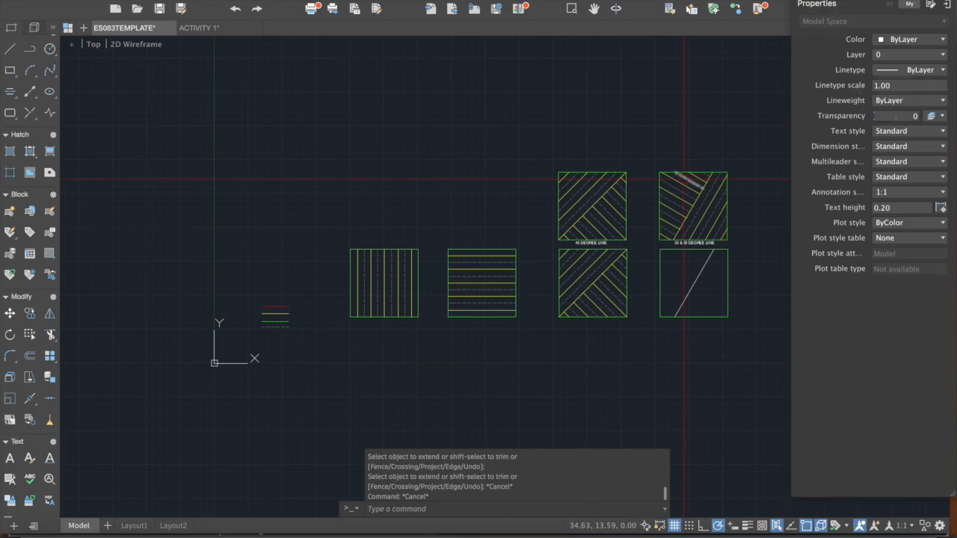
pyautogui.scroll(2, 687, 283)
pyautogui.scroll(-2, 668, 267)
pyautogui.moveTo(664, 273); pyautogui.dragTo(670, 262, button='middle')
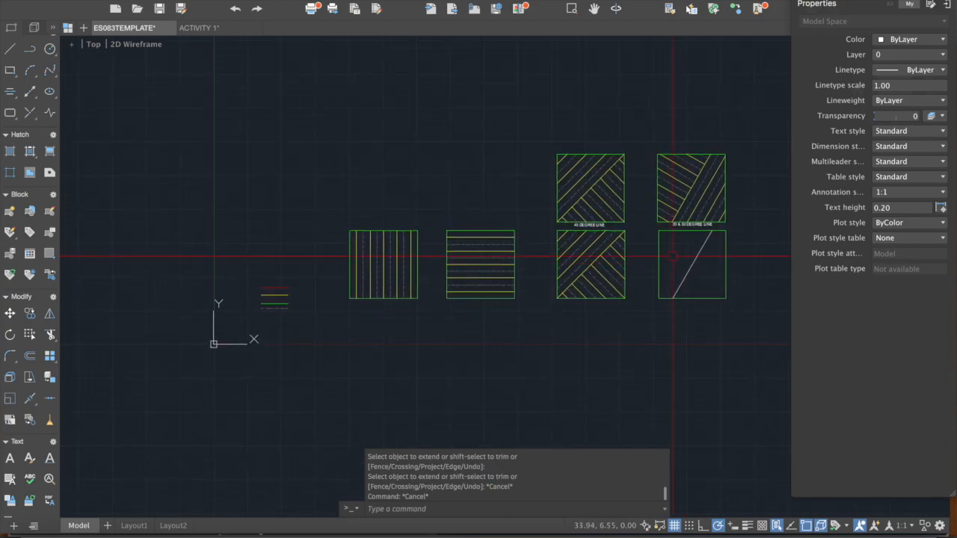